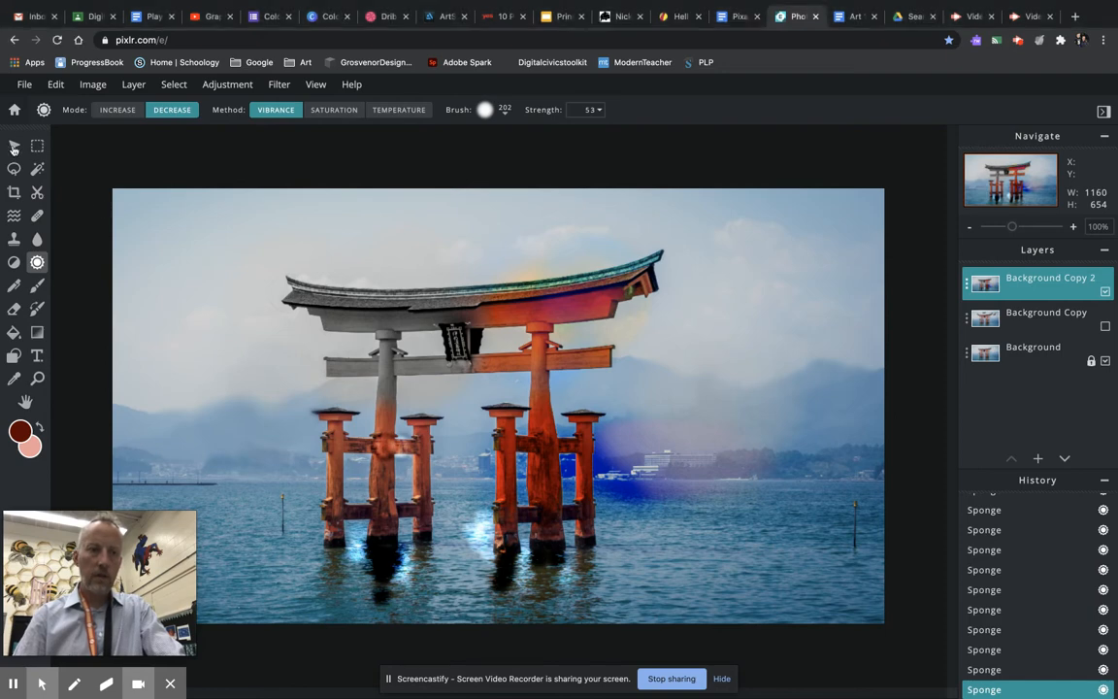
Return to the start screen and remove the active torii gate document from the history
{"action": "left_click", "coordinate": [13, 146]}
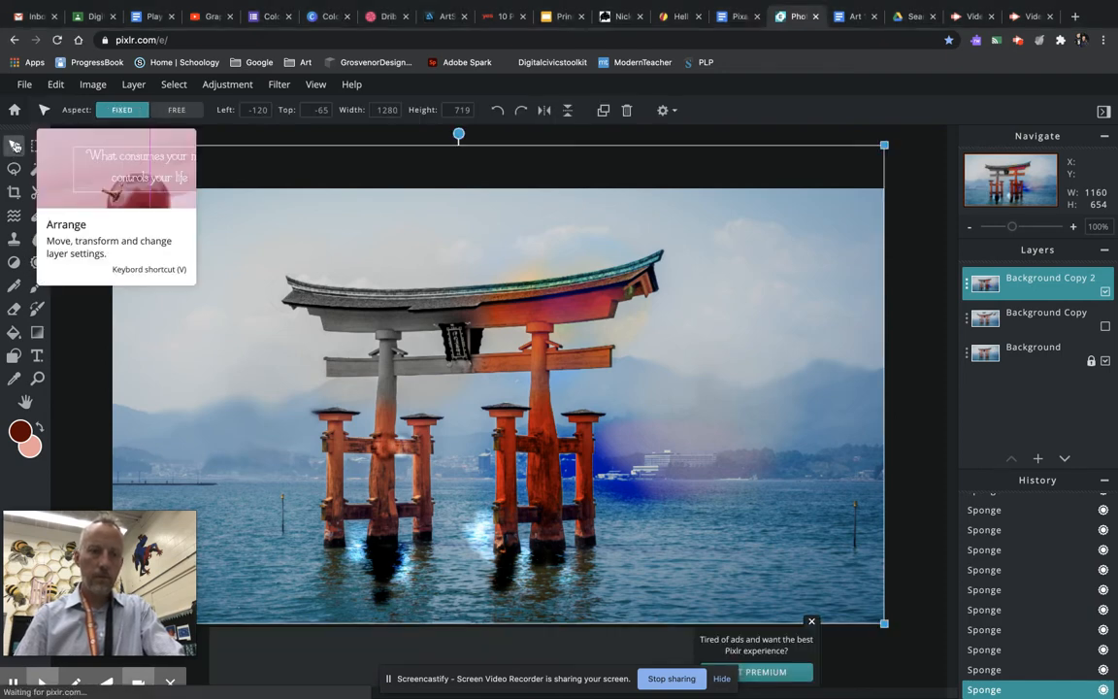
{"action": "left_click", "coordinate": [15, 110]}
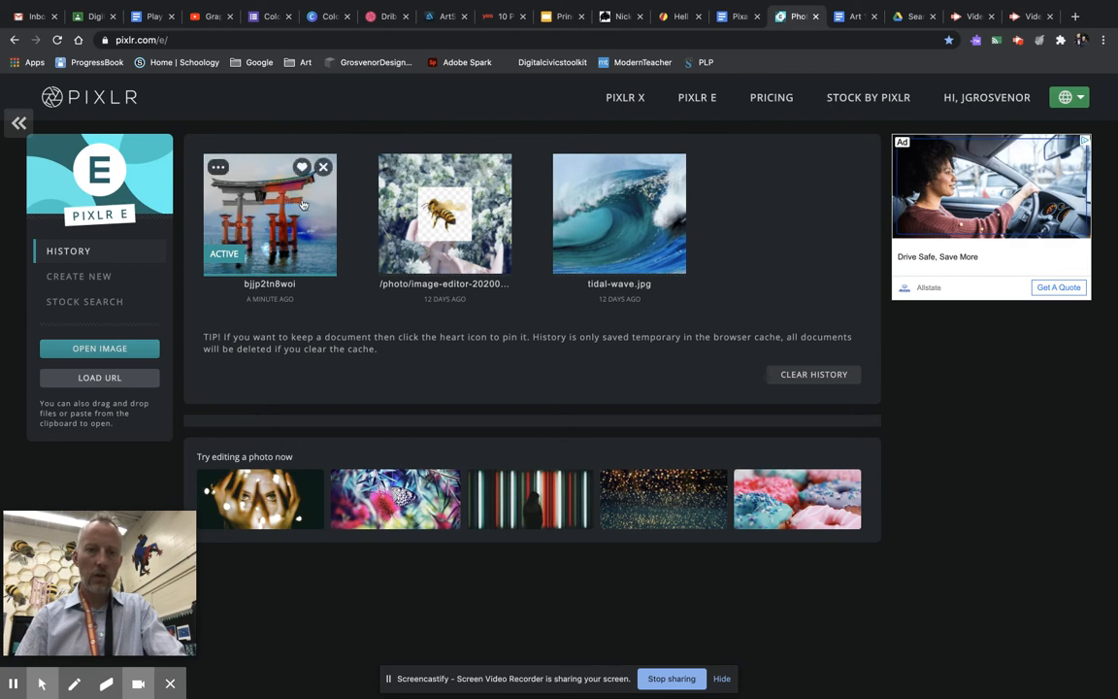
{"action": "left_click", "coordinate": [324, 168]}
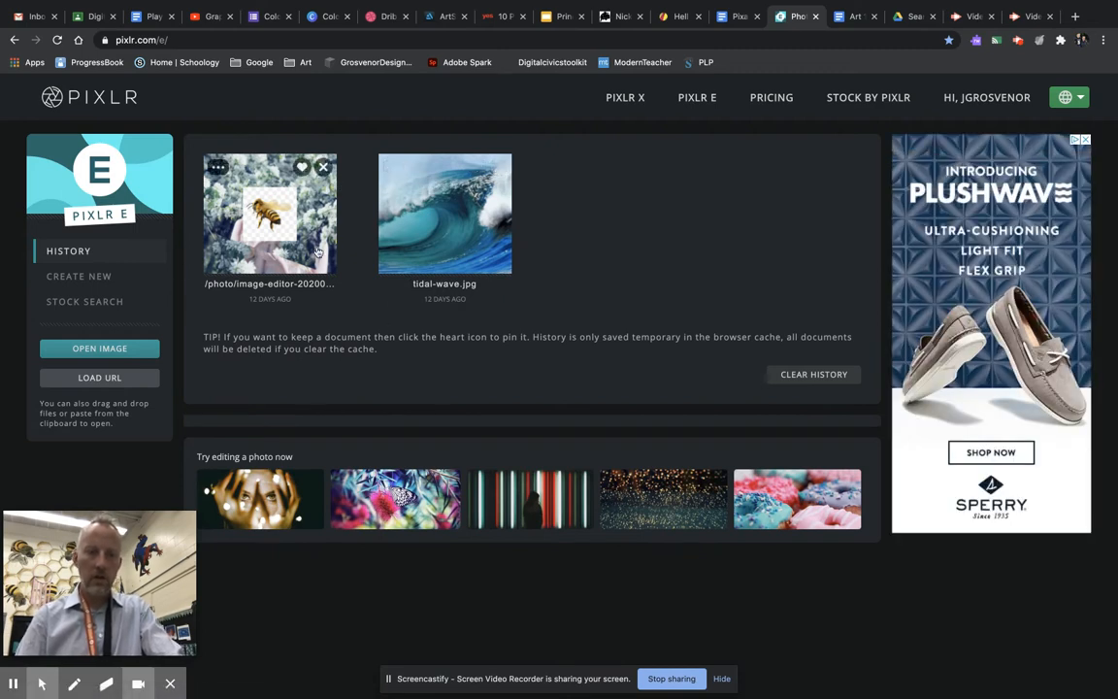
Create a Web 720p image (1280x720) named "shapes practice" with no background, and activate the Fill tool
{"action": "left_click", "coordinate": [79, 276]}
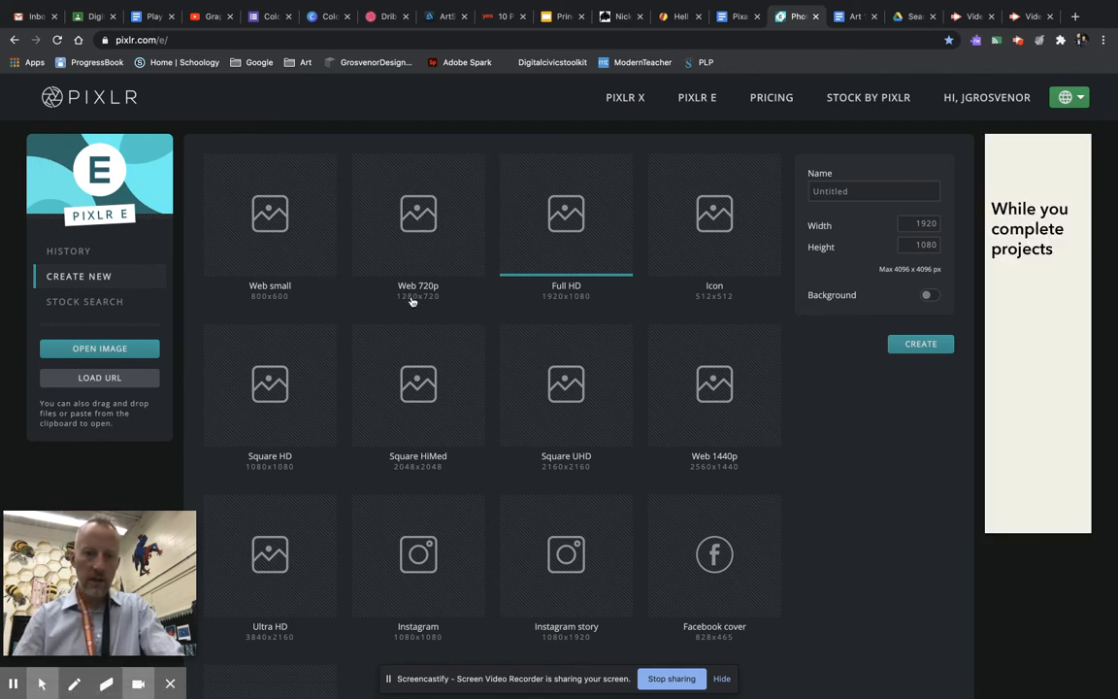
{"action": "left_click", "coordinate": [430, 232]}
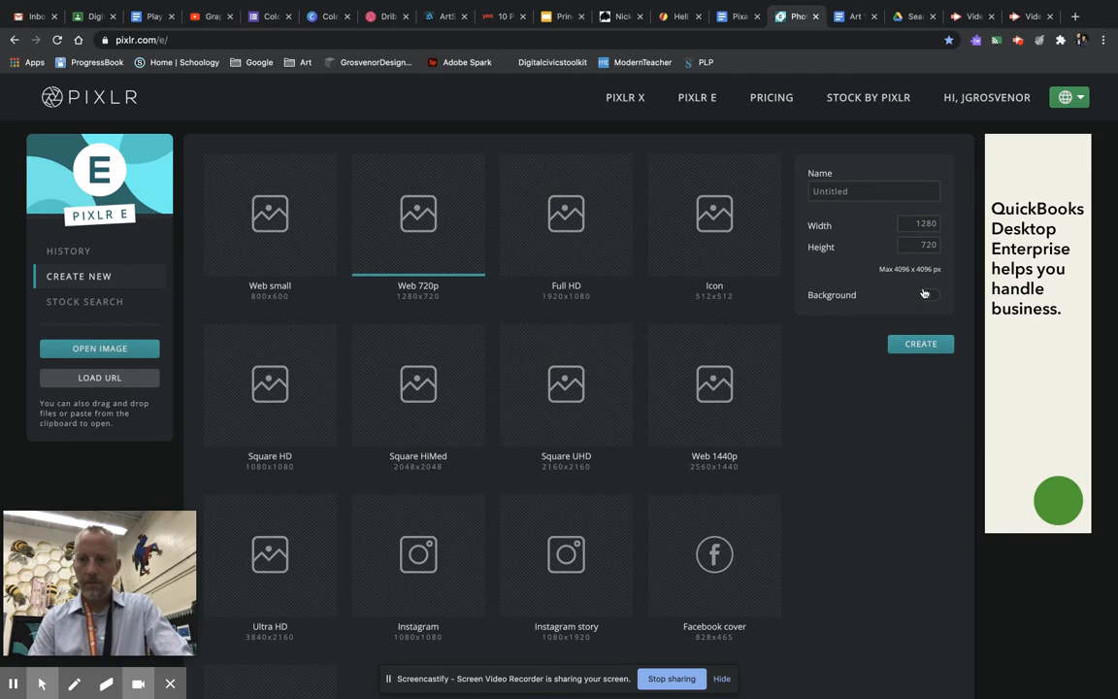
{"action": "left_click", "coordinate": [877, 190]}
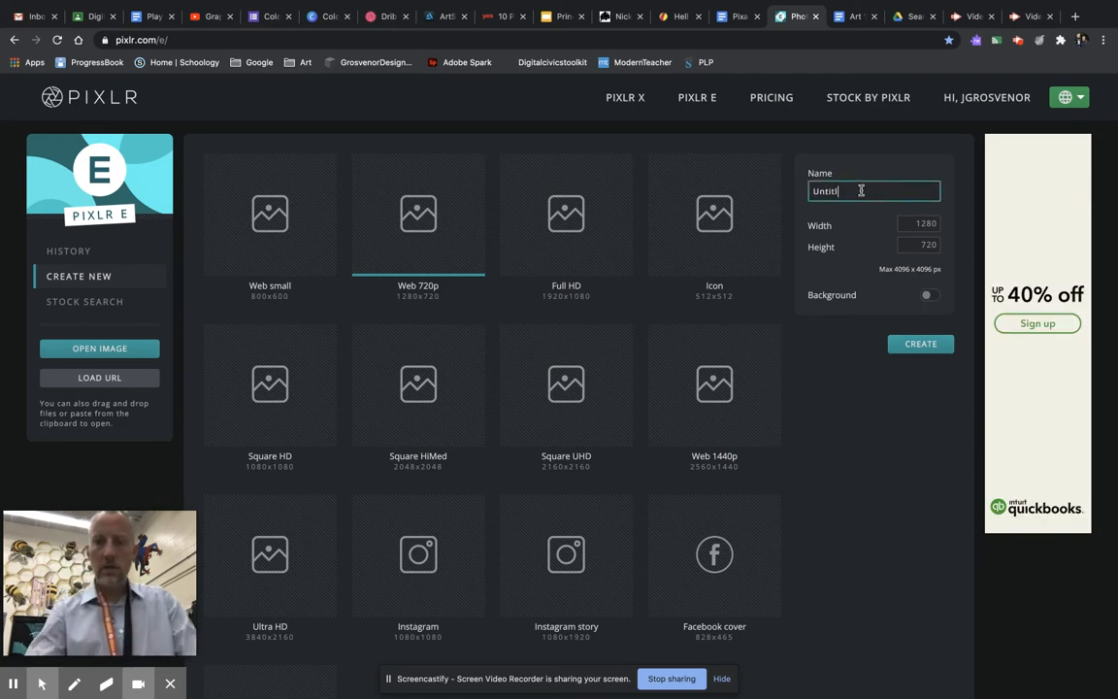
{"action": "key", "text": "BackSpace"}
{"action": "key", "text": "BackSpace"}
{"action": "key", "text": "BackSpace"}
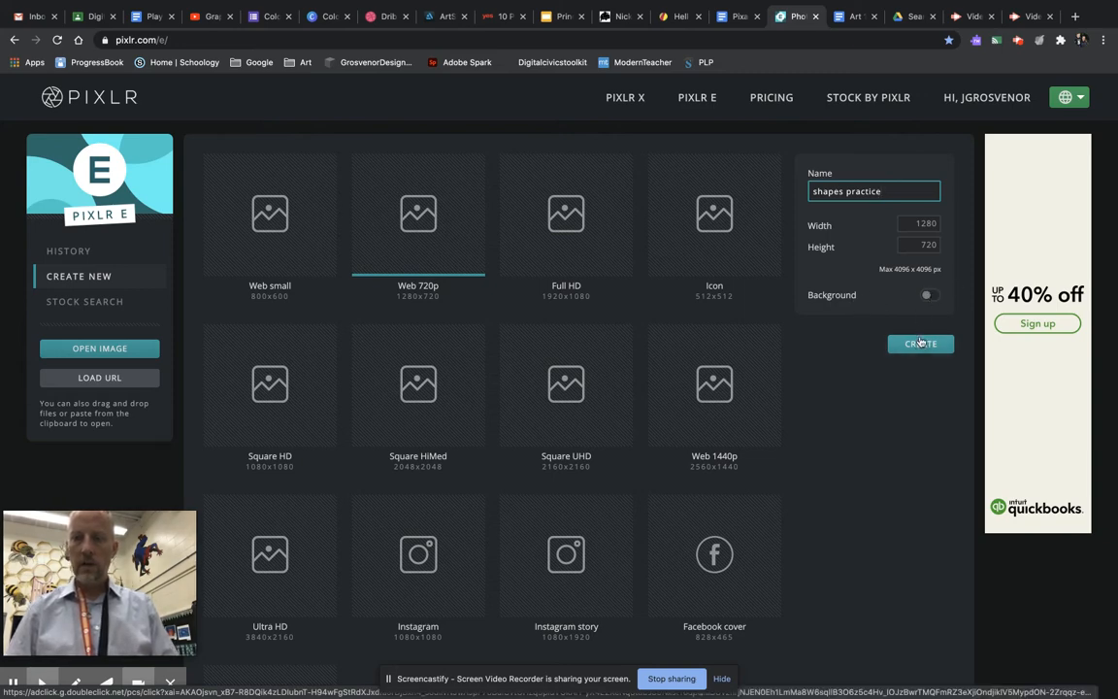
{"action": "left_click", "coordinate": [919, 344]}
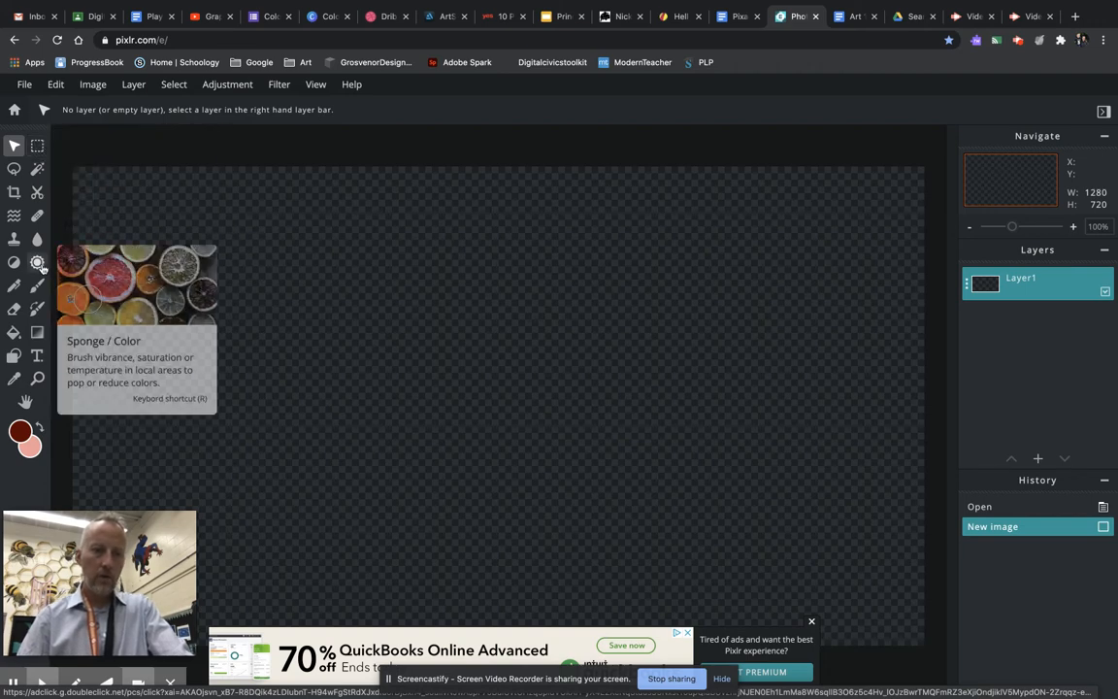
{"action": "left_click", "coordinate": [13, 333]}
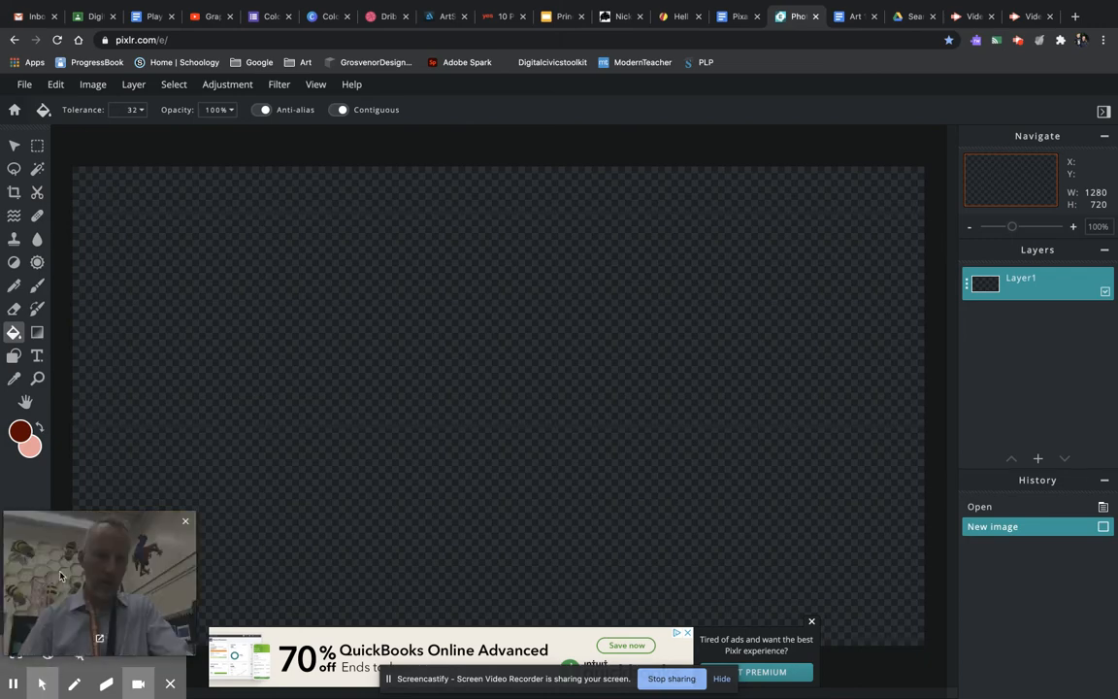
{"action": "left_click", "coordinate": [41, 685]}
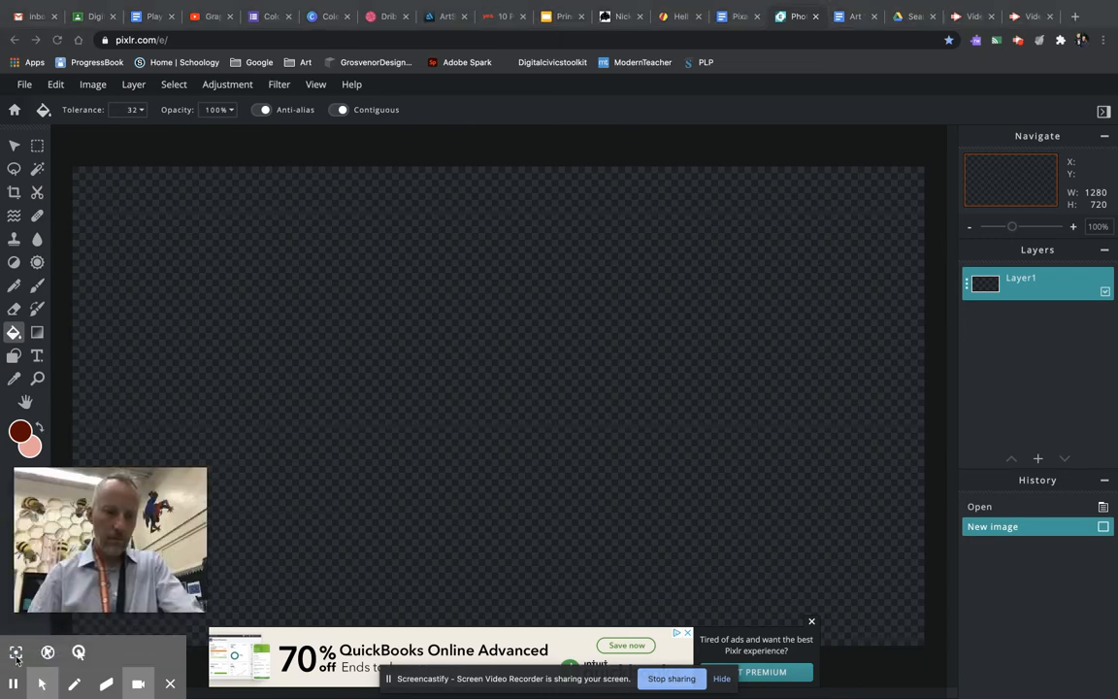
{"action": "left_click", "coordinate": [46, 653]}
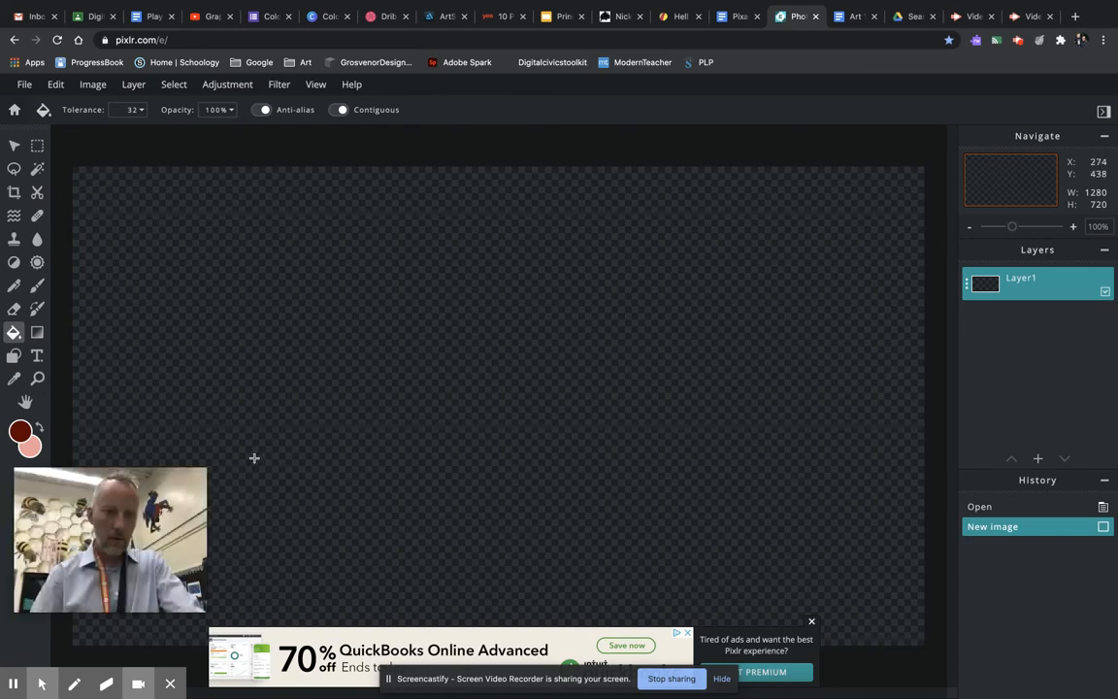
{"action": "left_click", "coordinate": [42, 685]}
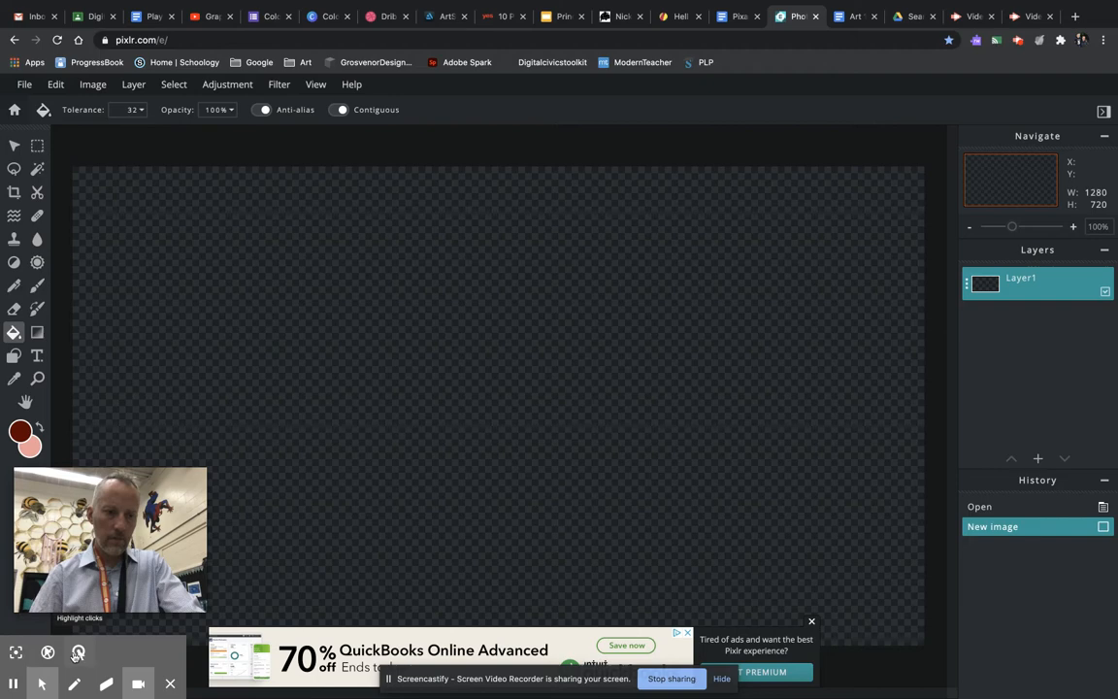
{"action": "left_click", "coordinate": [80, 653]}
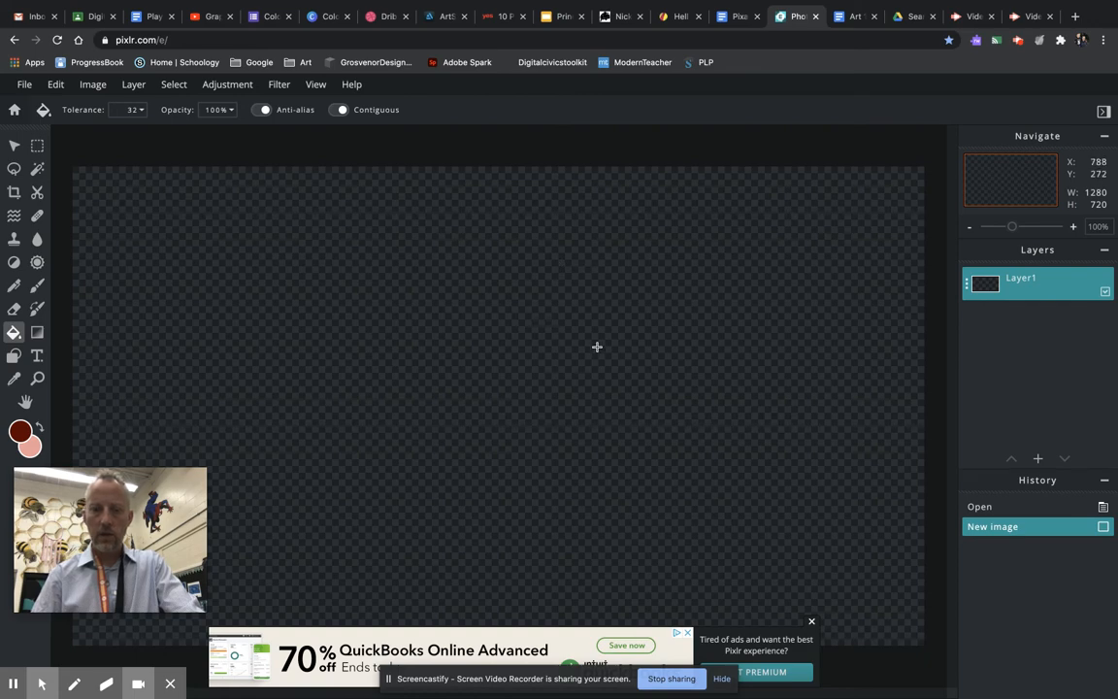
Fill the empty layer with the dark red foreground color
{"action": "left_click", "coordinate": [490, 403]}
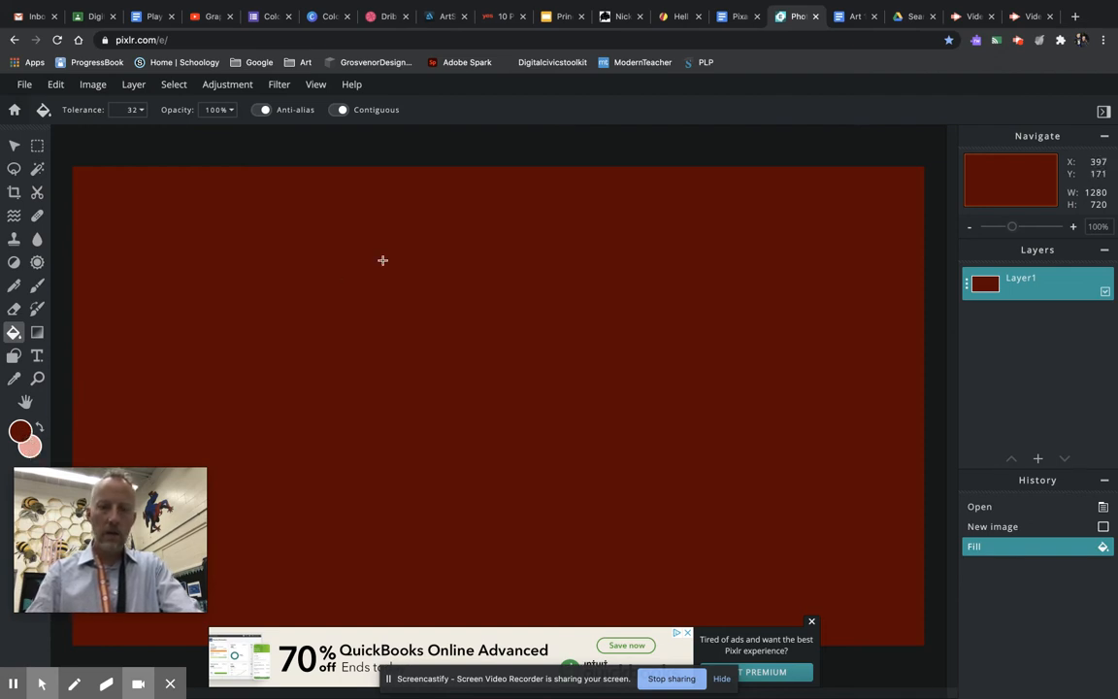
Open the foreground color for editing, choose a yellow-green hue, and try the shades #84CE22, #EBF2E1 and #91FF00
{"action": "left_click", "coordinate": [20, 432]}
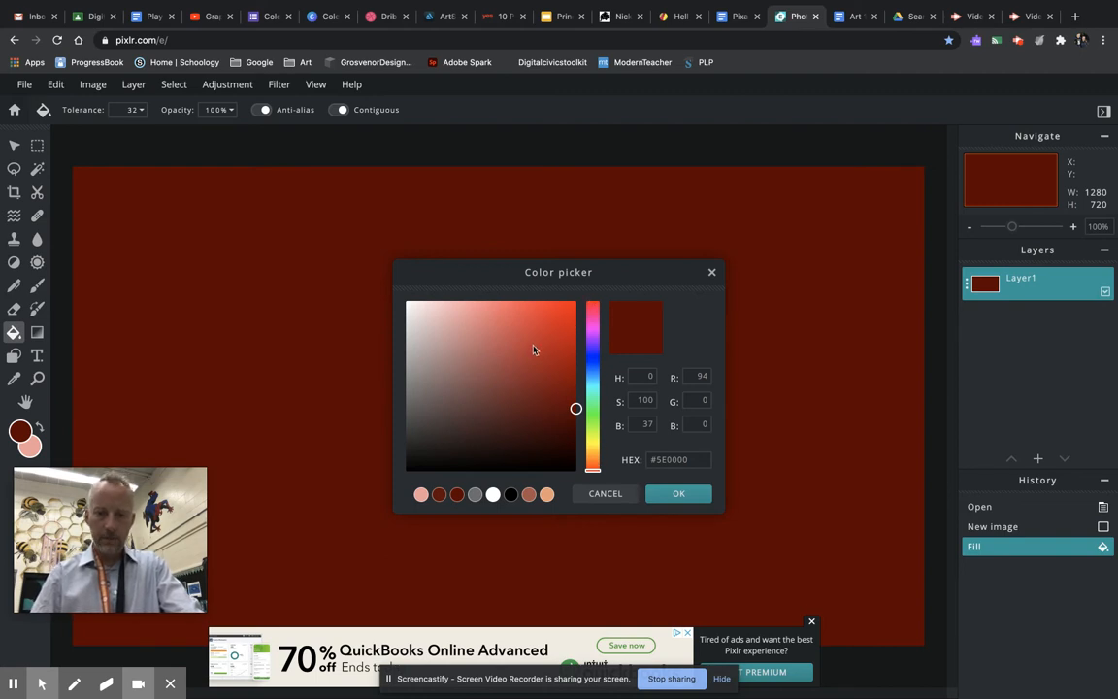
{"action": "left_click", "coordinate": [593, 432]}
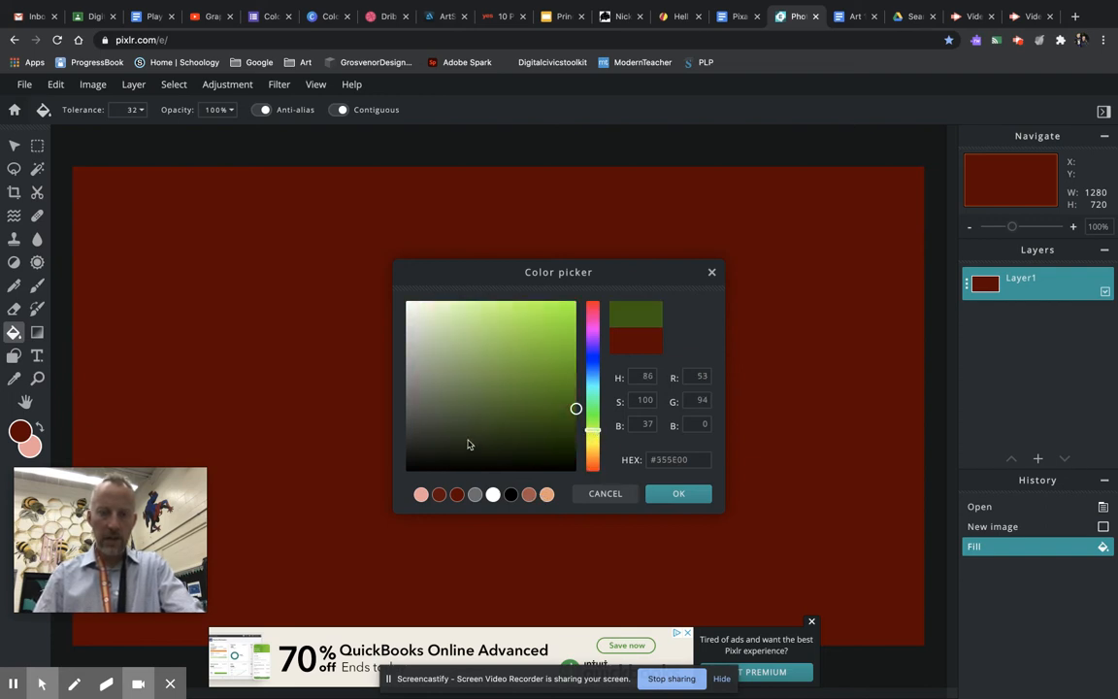
{"action": "left_click", "coordinate": [547, 333]}
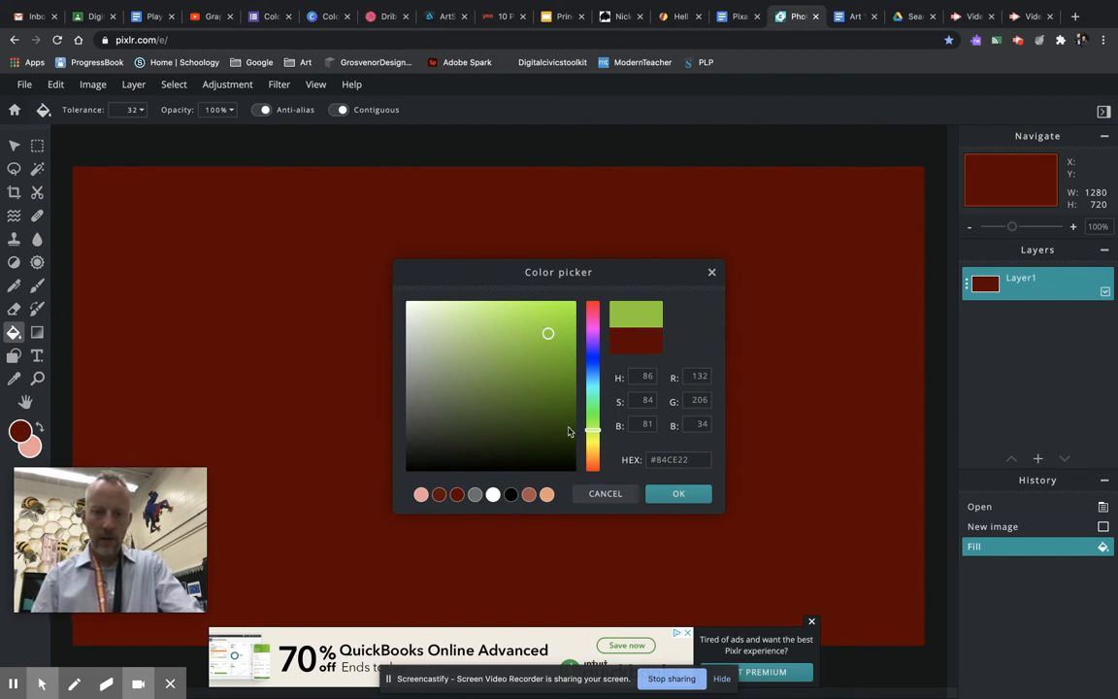
{"action": "left_click", "coordinate": [422, 314]}
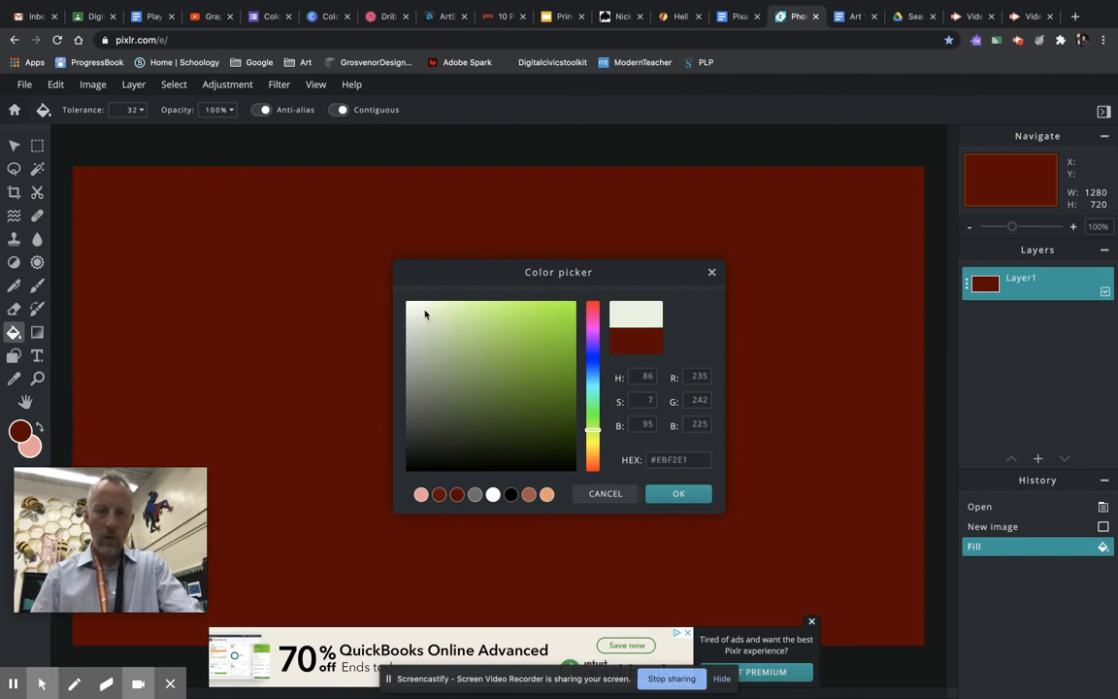
{"action": "left_click", "coordinate": [575, 305]}
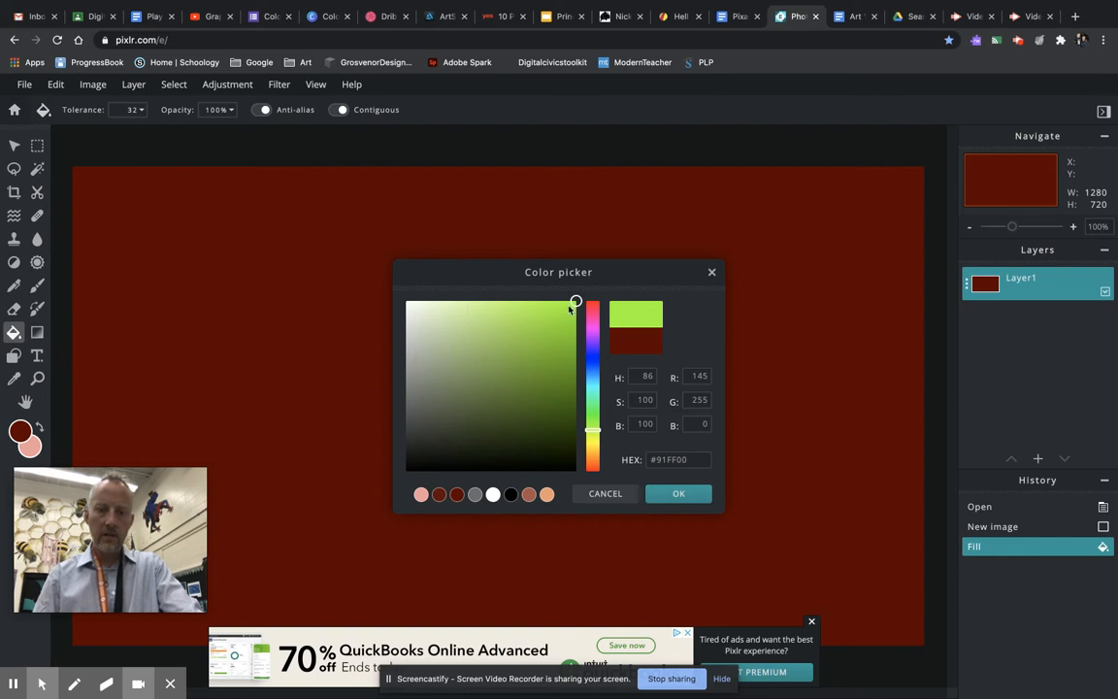
Try less saturated and darker shades of the same green, from #94E529 and #8BE613 down to a muted #657F44
{"action": "left_click", "coordinate": [563, 316]}
{"action": "mouse_move", "coordinate": [563, 315]}
{"action": "left_mouse_down"}
{"action": "mouse_move", "coordinate": [429, 318]}
{"action": "mouse_move", "coordinate": [545, 319]}
{"action": "left_mouse_up"}
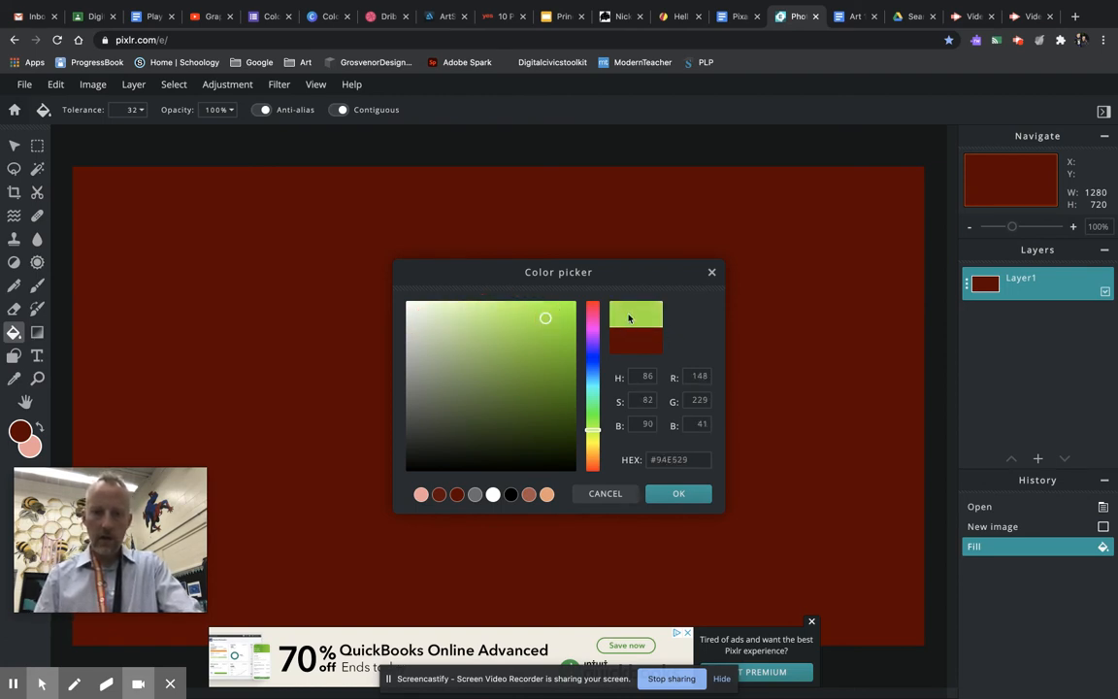
{"action": "mouse_move", "coordinate": [545, 319]}
{"action": "left_mouse_down"}
{"action": "mouse_move", "coordinate": [435, 323]}
{"action": "mouse_move", "coordinate": [569, 321]}
{"action": "left_mouse_up"}
{"action": "left_click", "coordinate": [568, 321]}
{"action": "mouse_move", "coordinate": [569, 322]}
{"action": "left_mouse_down"}
{"action": "mouse_move", "coordinate": [568, 420]}
{"action": "mouse_move", "coordinate": [564, 431]}
{"action": "mouse_move", "coordinate": [559, 327]}
{"action": "mouse_move", "coordinate": [552, 442]}
{"action": "mouse_move", "coordinate": [562, 321]}
{"action": "left_mouse_up"}
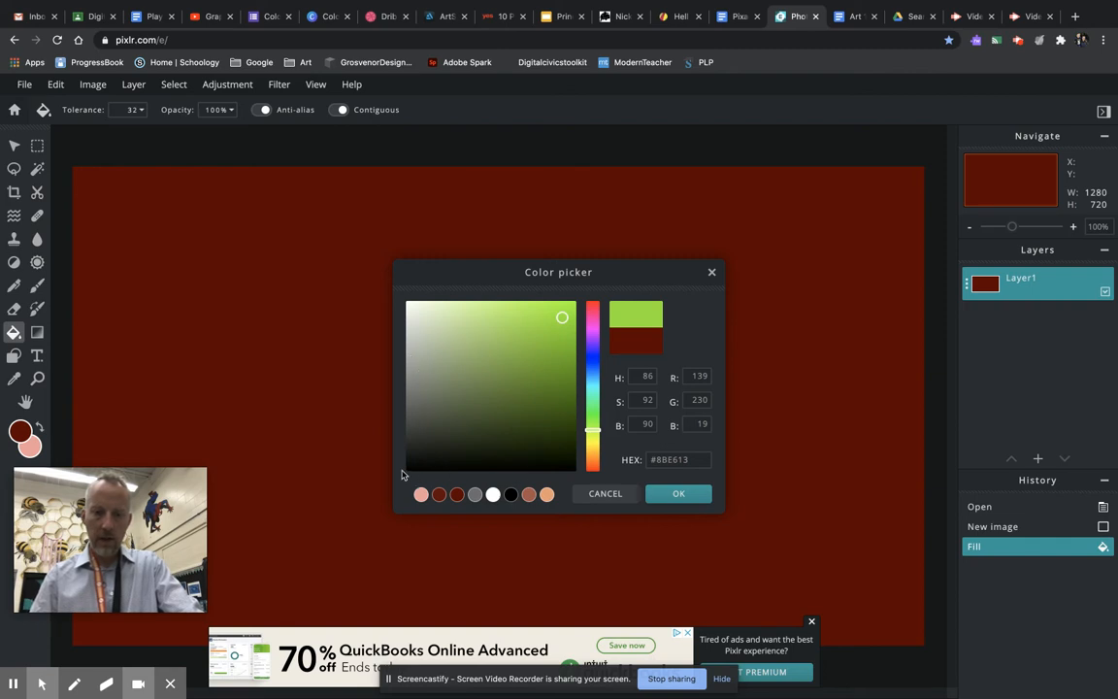
{"action": "mouse_move", "coordinate": [562, 321]}
{"action": "left_mouse_down"}
{"action": "mouse_move", "coordinate": [584, 298]}
{"action": "mouse_move", "coordinate": [432, 444]}
{"action": "mouse_move", "coordinate": [474, 399]}
{"action": "mouse_move", "coordinate": [442, 342]}
{"action": "mouse_move", "coordinate": [505, 412]}
{"action": "mouse_move", "coordinate": [470, 389]}
{"action": "mouse_move", "coordinate": [456, 354]}
{"action": "mouse_move", "coordinate": [533, 388]}
{"action": "mouse_move", "coordinate": [468, 394]}
{"action": "mouse_move", "coordinate": [485, 388]}
{"action": "left_mouse_up"}
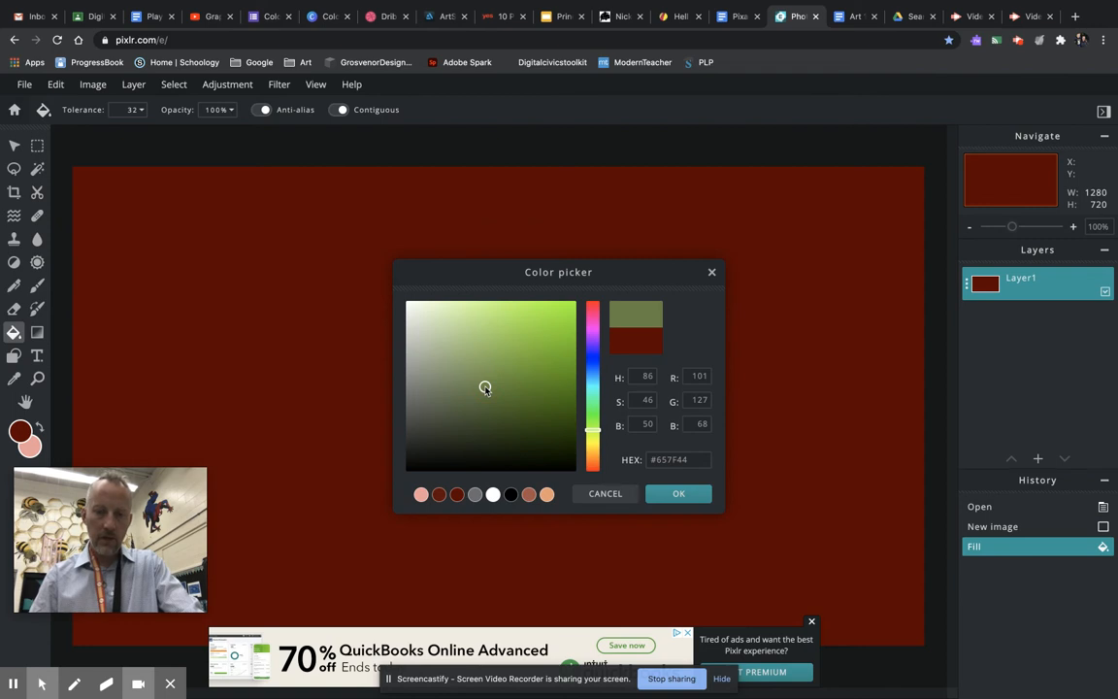
Try a muted blue #446C7F, the green #3FC645 and a softer green #73CC77 as the foreground color
{"action": "left_click", "coordinate": [594, 386]}
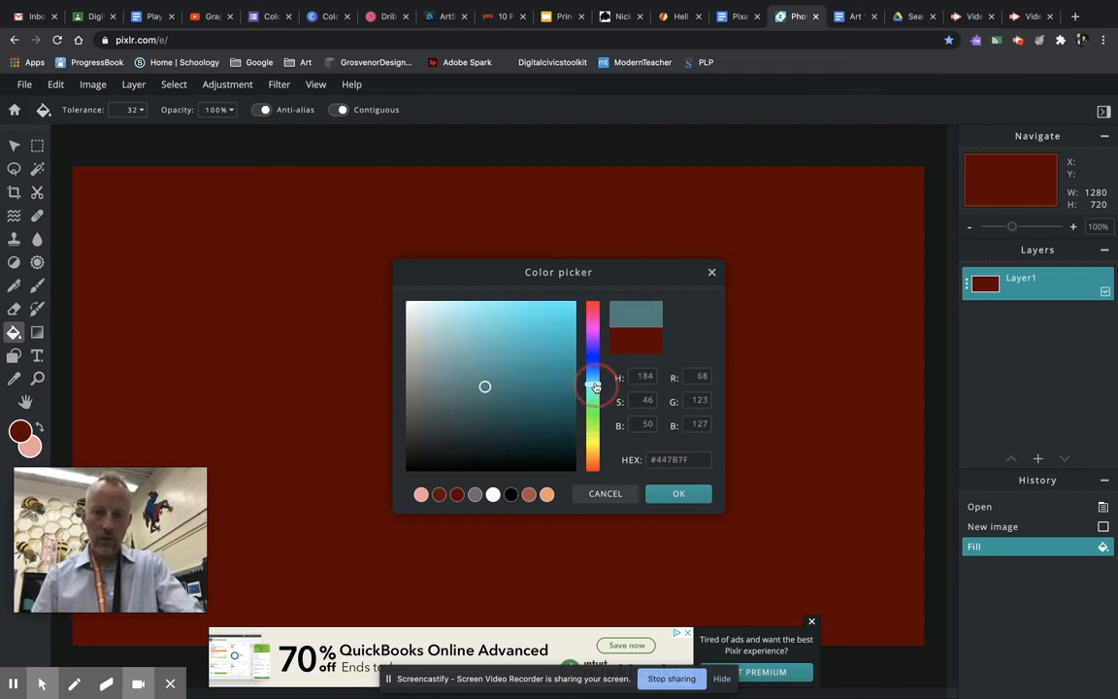
{"action": "left_click_drag", "start_coordinate": [594, 386], "coordinate": [593, 378]}
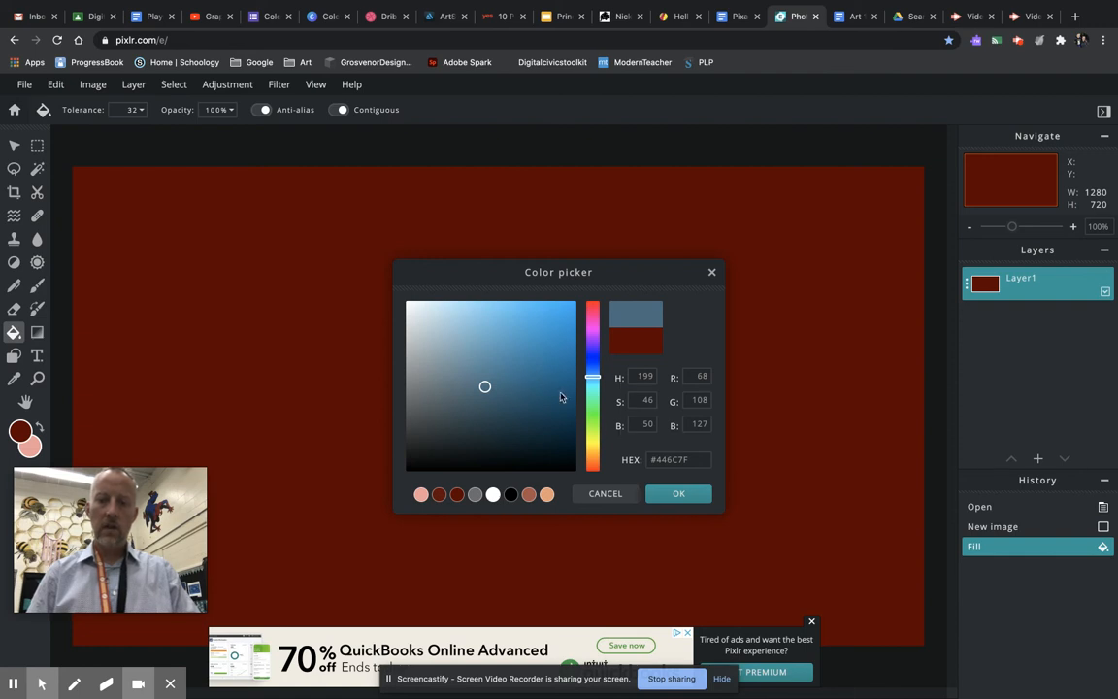
{"action": "left_click", "coordinate": [593, 415]}
{"action": "left_click", "coordinate": [522, 340]}
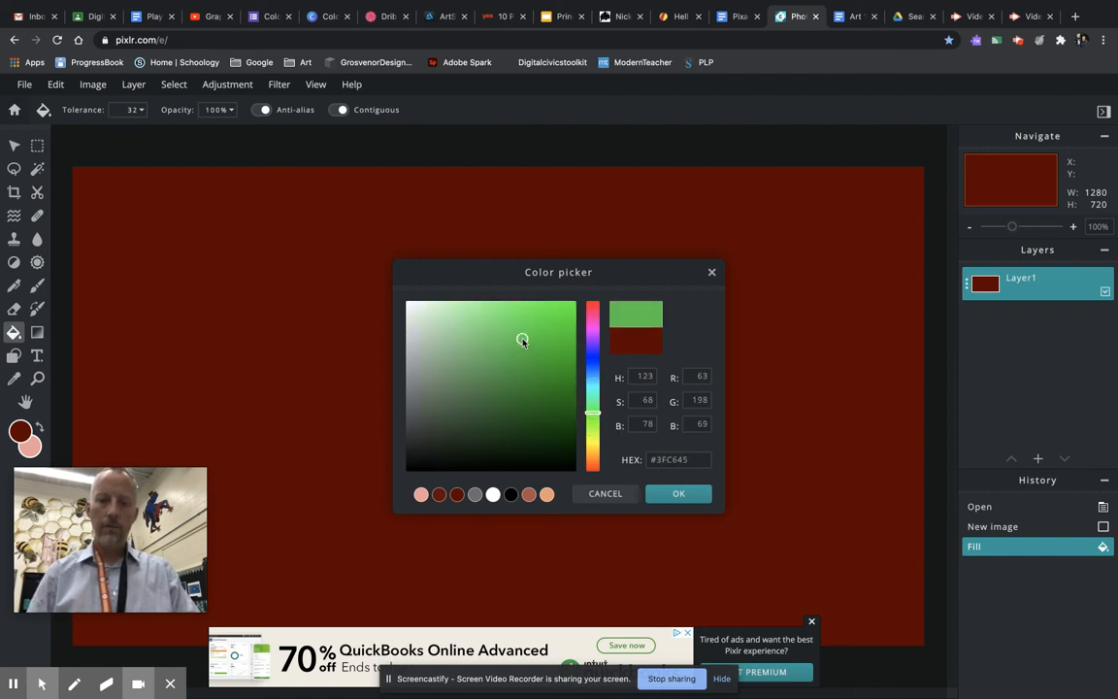
{"action": "mouse_move", "coordinate": [521, 342]}
{"action": "left_mouse_down"}
{"action": "mouse_move", "coordinate": [475, 333]}
{"action": "mouse_move", "coordinate": [512, 380]}
{"action": "mouse_move", "coordinate": [475, 407]}
{"action": "mouse_move", "coordinate": [490, 363]}
{"action": "mouse_move", "coordinate": [451, 402]}
{"action": "mouse_move", "coordinate": [434, 364]}
{"action": "mouse_move", "coordinate": [441, 324]}
{"action": "mouse_move", "coordinate": [481, 336]}
{"action": "left_mouse_up"}
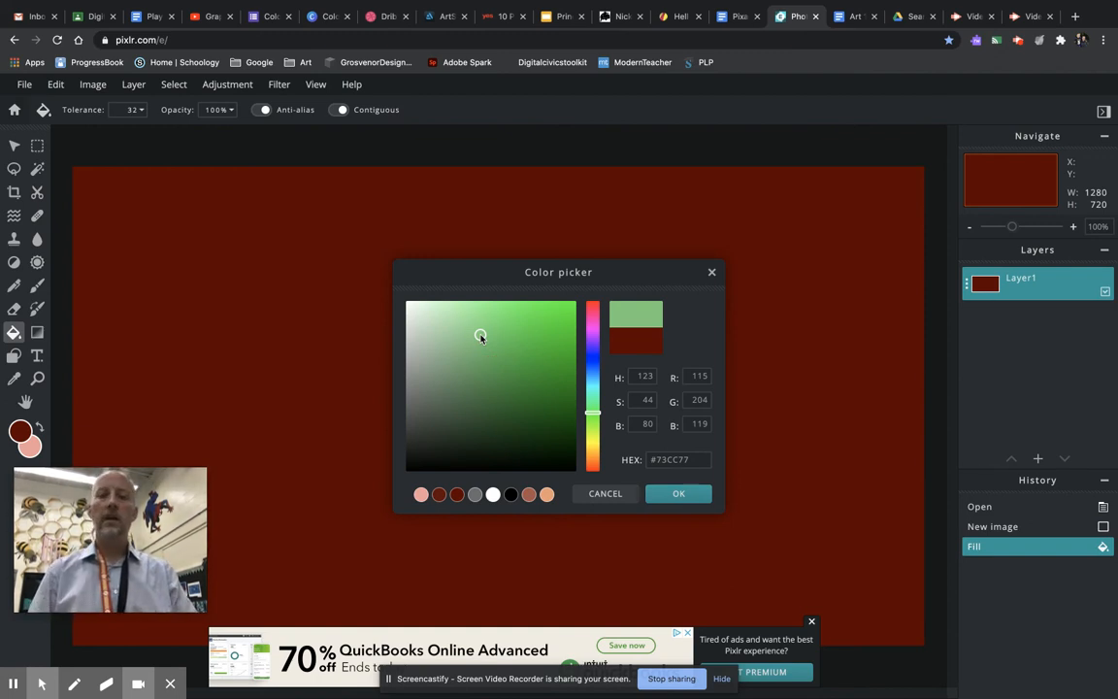
Choose a fully saturated red, #D80004, and inspect its hue, saturation and brightness values
{"action": "left_click", "coordinate": [592, 310]}
{"action": "left_click_drag", "start_coordinate": [531, 361], "coordinate": [591, 293]}
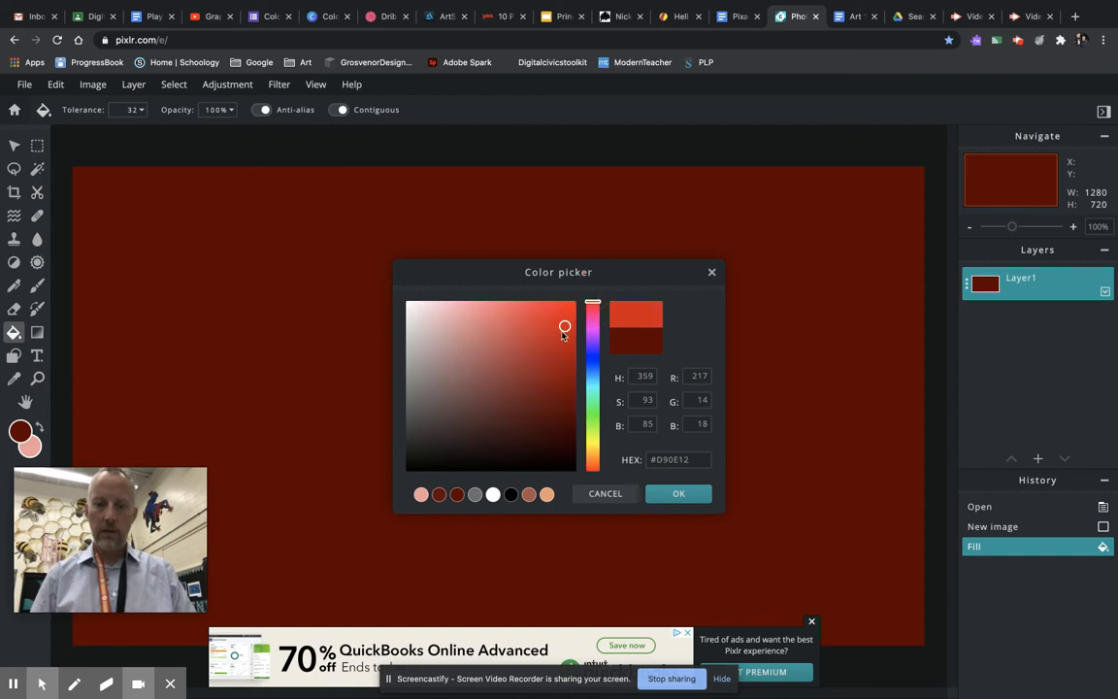
{"action": "left_click_drag", "start_coordinate": [576, 328], "coordinate": [576, 327]}
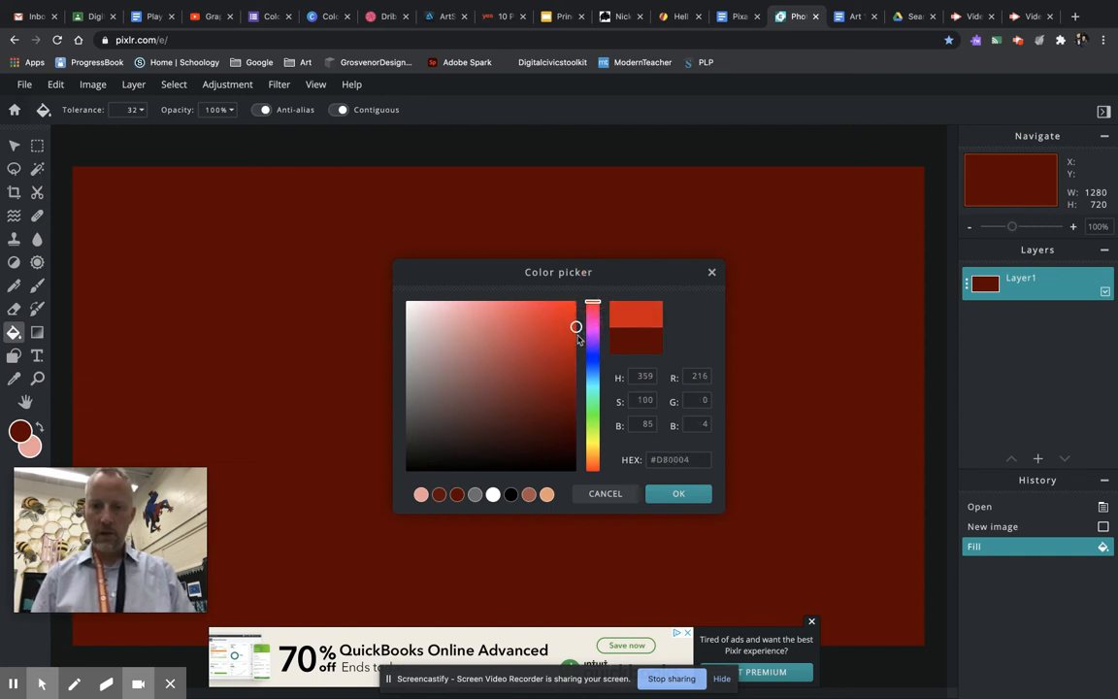
{"action": "left_click", "coordinate": [644, 378]}
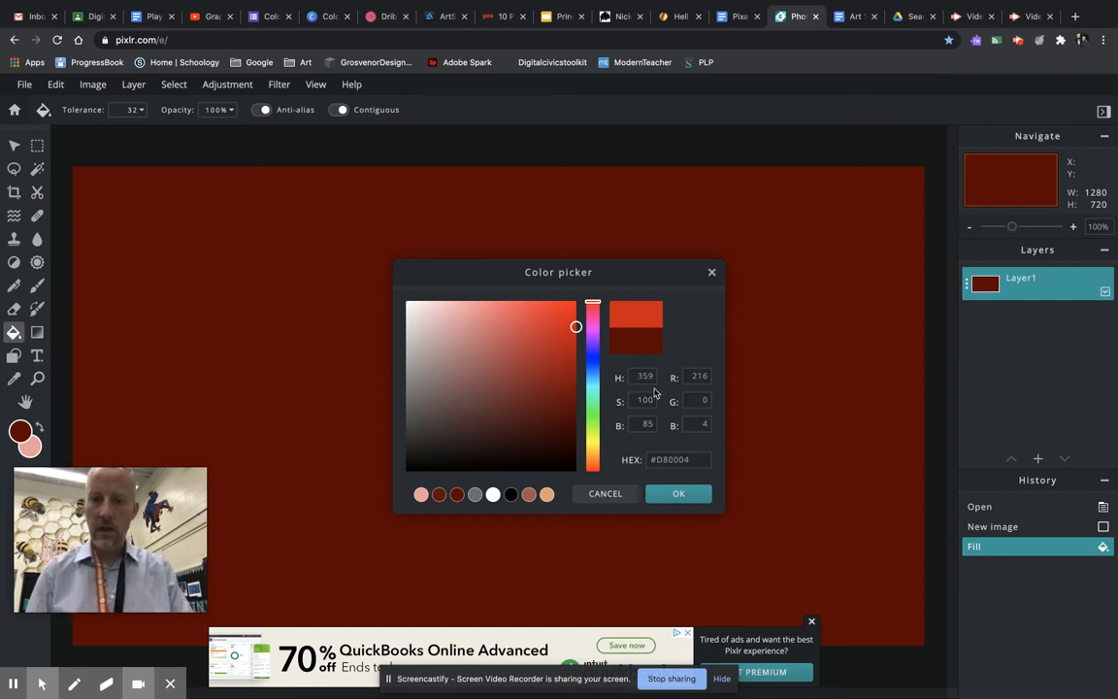
{"action": "left_click", "coordinate": [647, 400]}
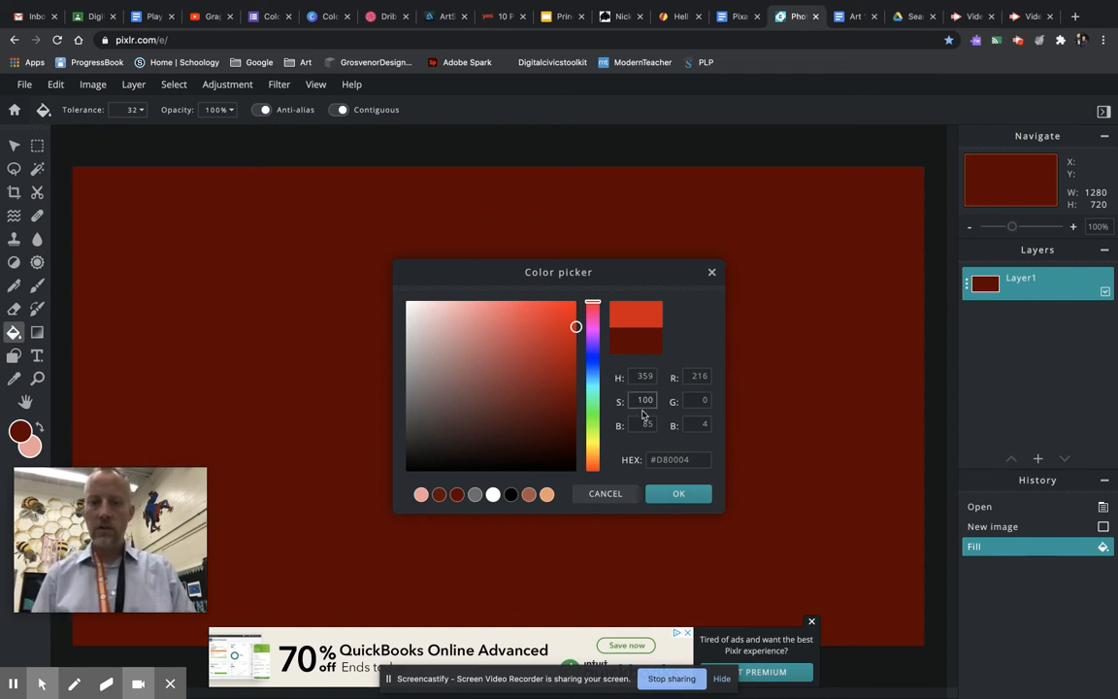
{"action": "left_click", "coordinate": [647, 425]}
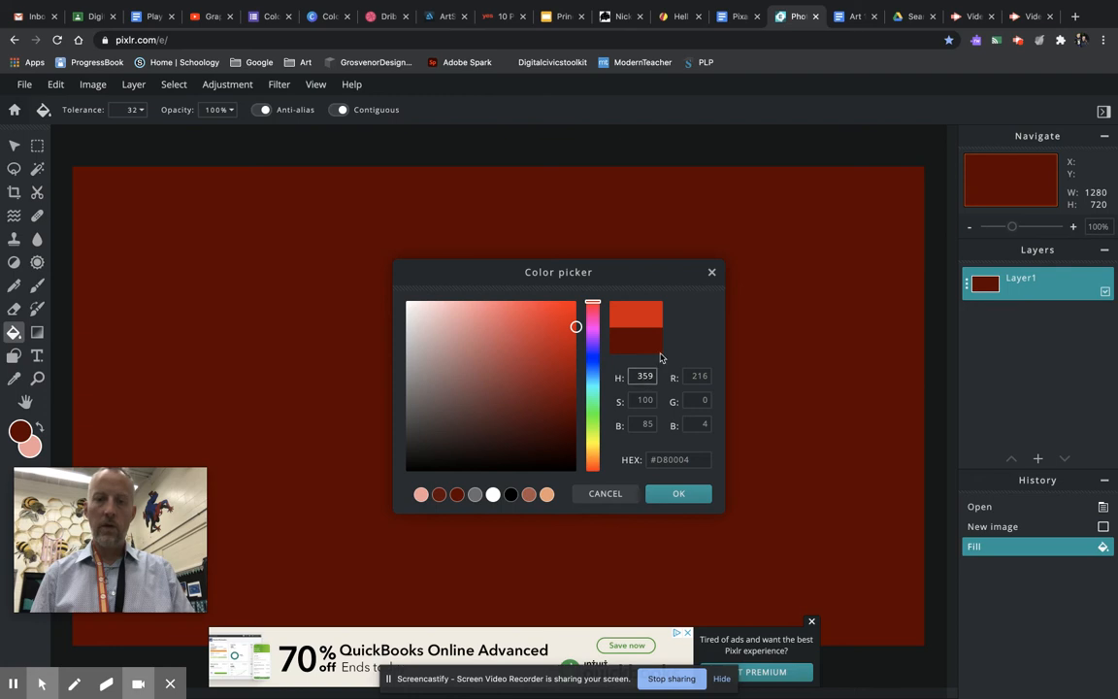
Change the foreground color to bright green #1DD800 and fill the whole layer with it
{"action": "left_click", "coordinate": [592, 419]}
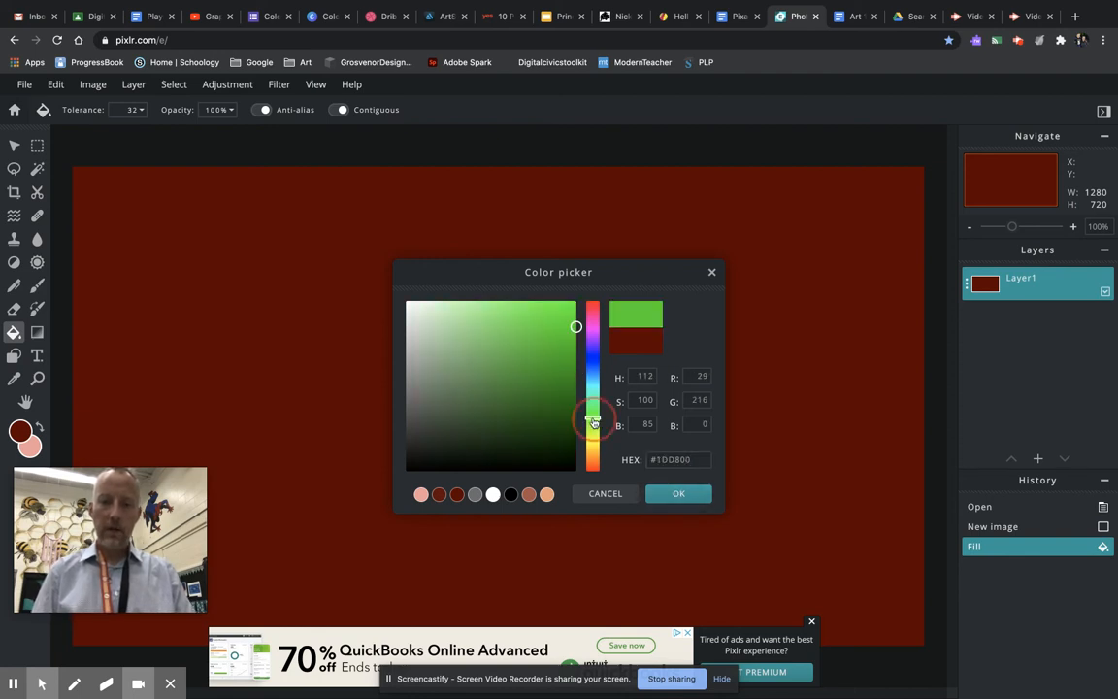
{"action": "left_click", "coordinate": [678, 494]}
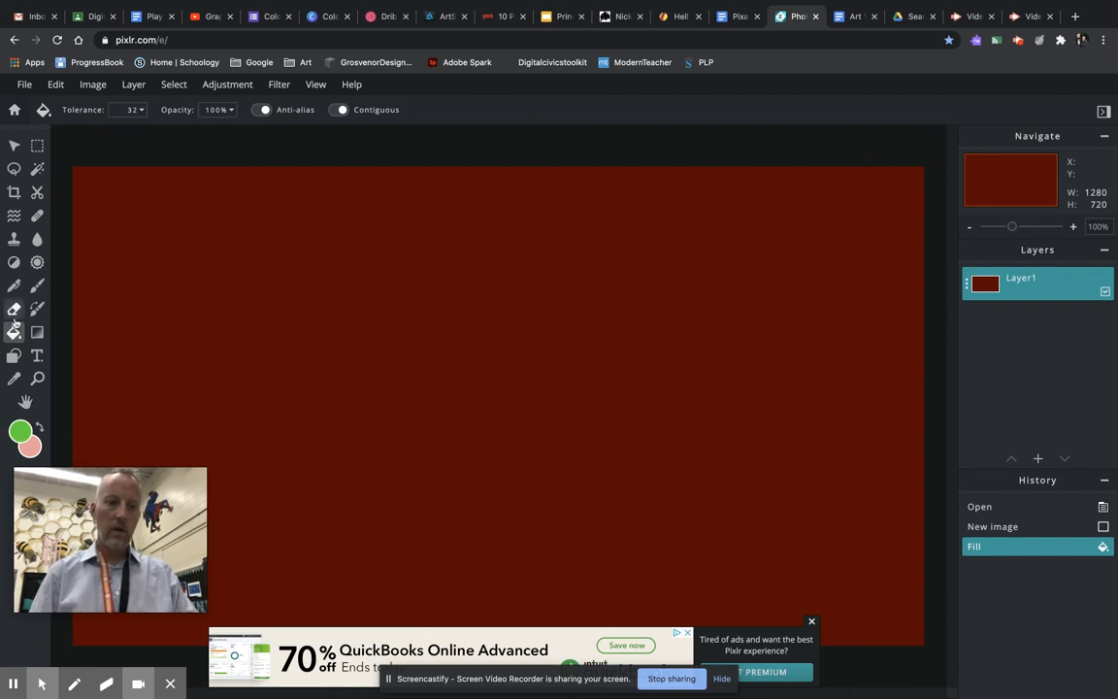
{"action": "left_click", "coordinate": [502, 387]}
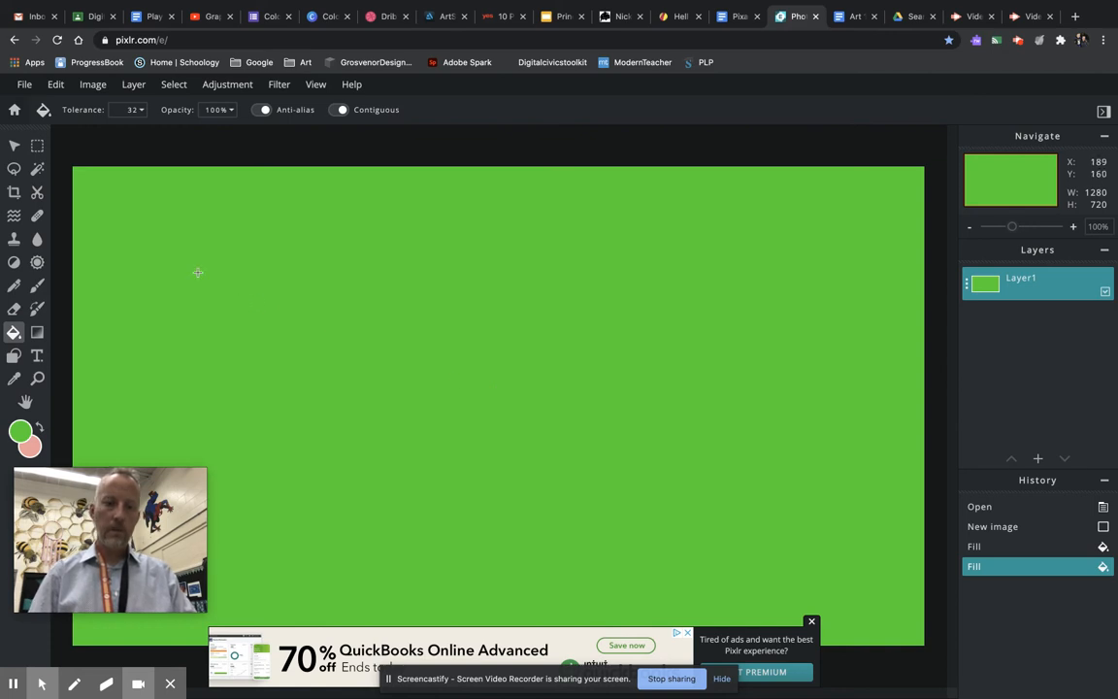
{"action": "left_click", "coordinate": [277, 367]}
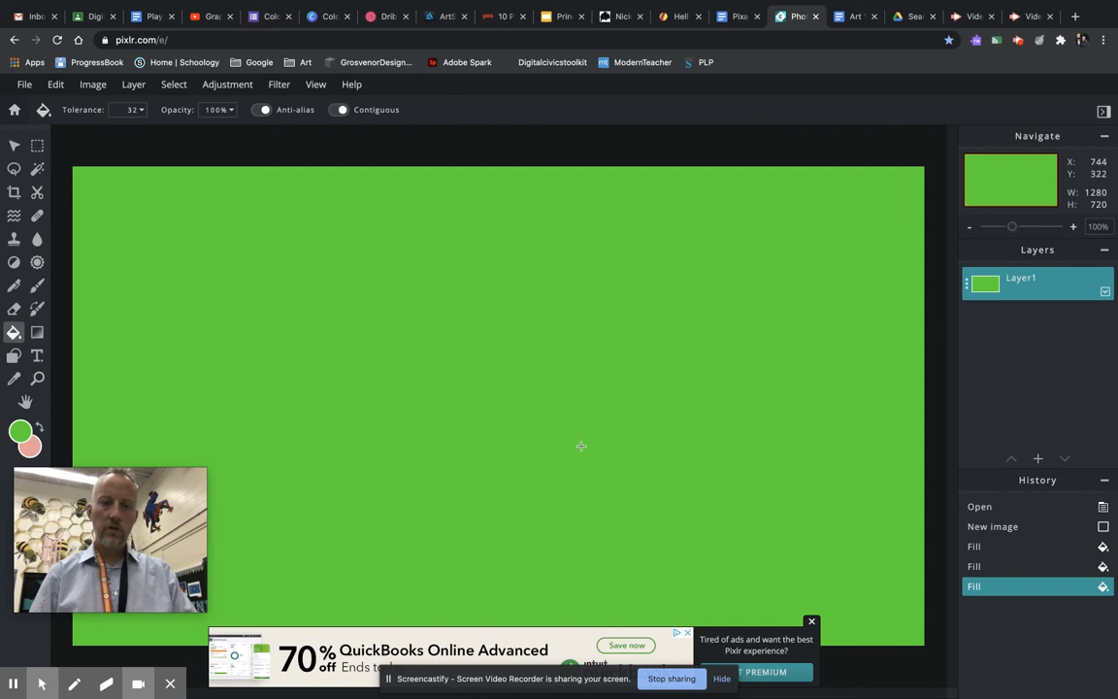
Draw a filled pink rectangle on the left half of the green canvas with the Shape tool
{"action": "left_click", "coordinate": [15, 357]}
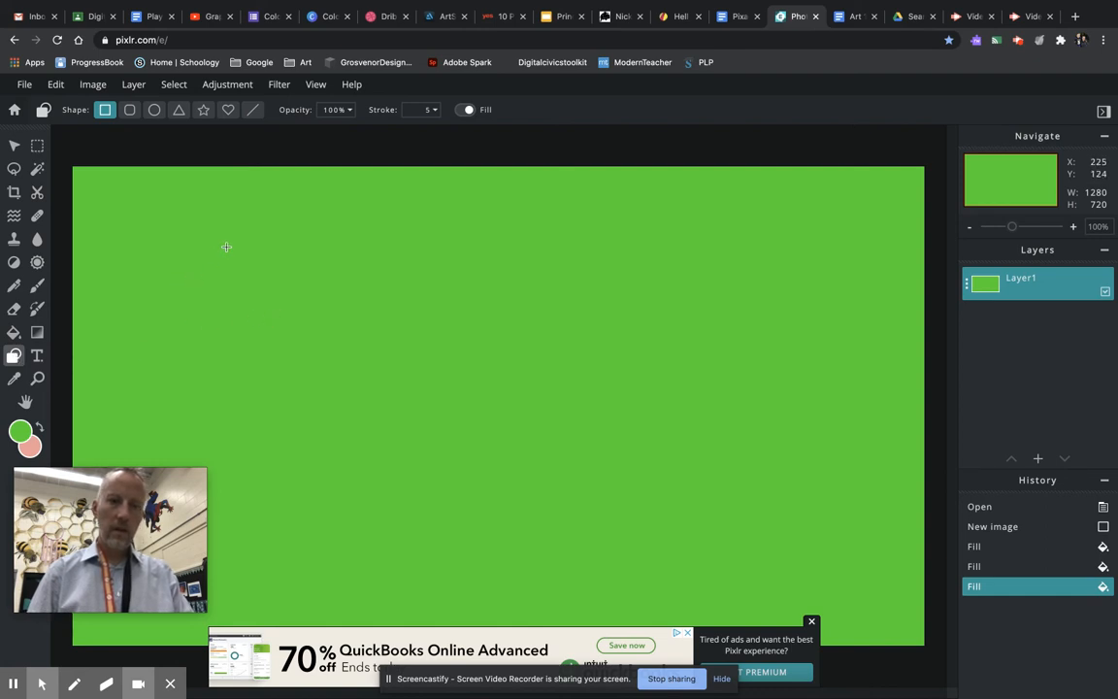
{"action": "left_click_drag", "start_coordinate": [215, 266], "coordinate": [434, 454]}
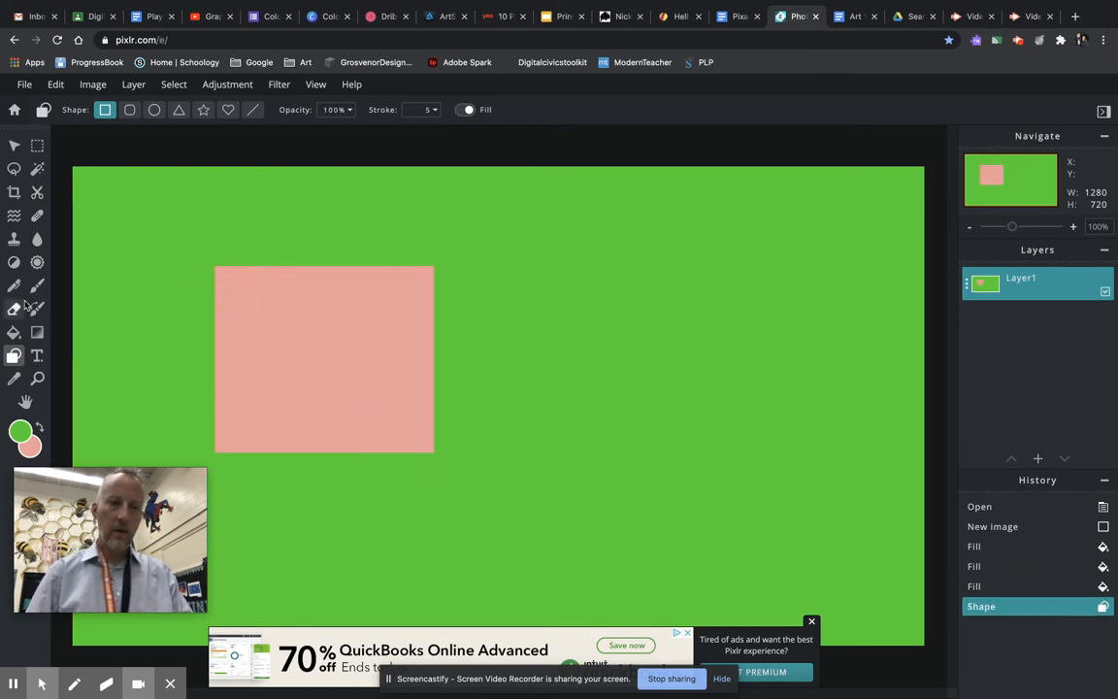
Change the foreground color to purple #C200D8
{"action": "left_click", "coordinate": [20, 432]}
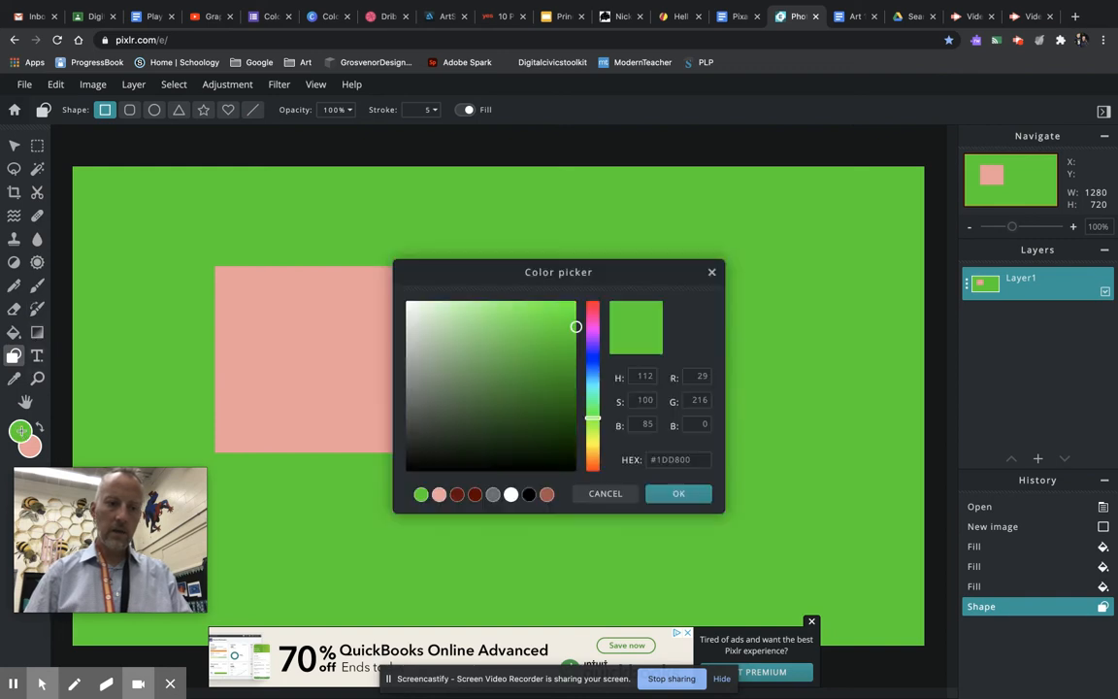
{"action": "left_click", "coordinate": [593, 332]}
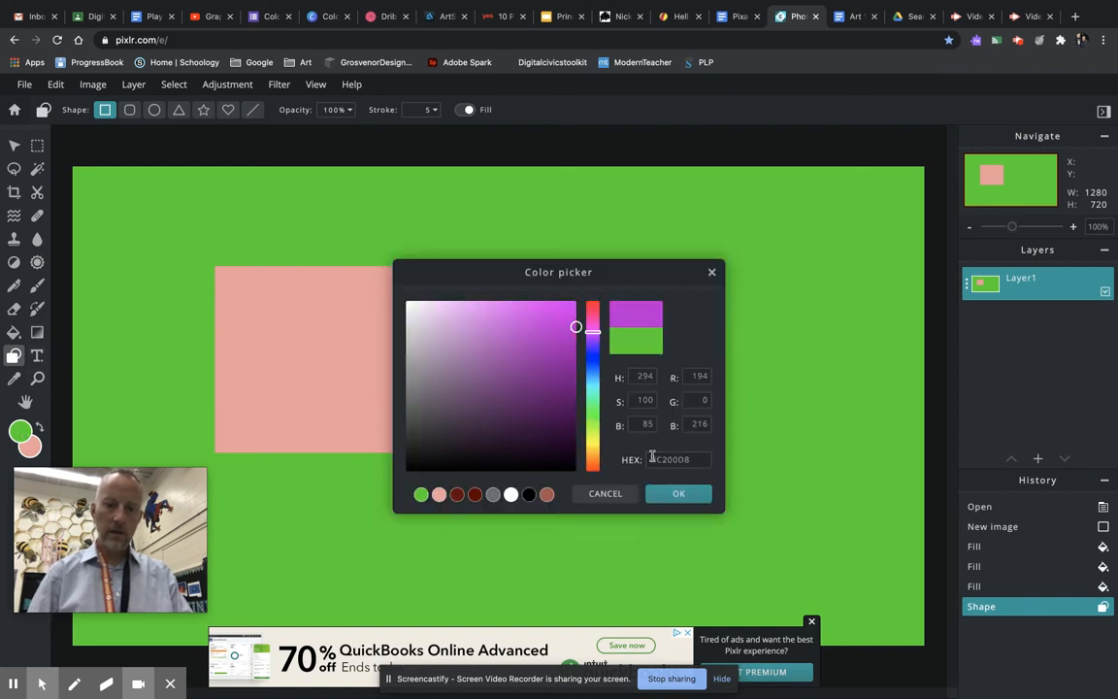
{"action": "left_click", "coordinate": [675, 495]}
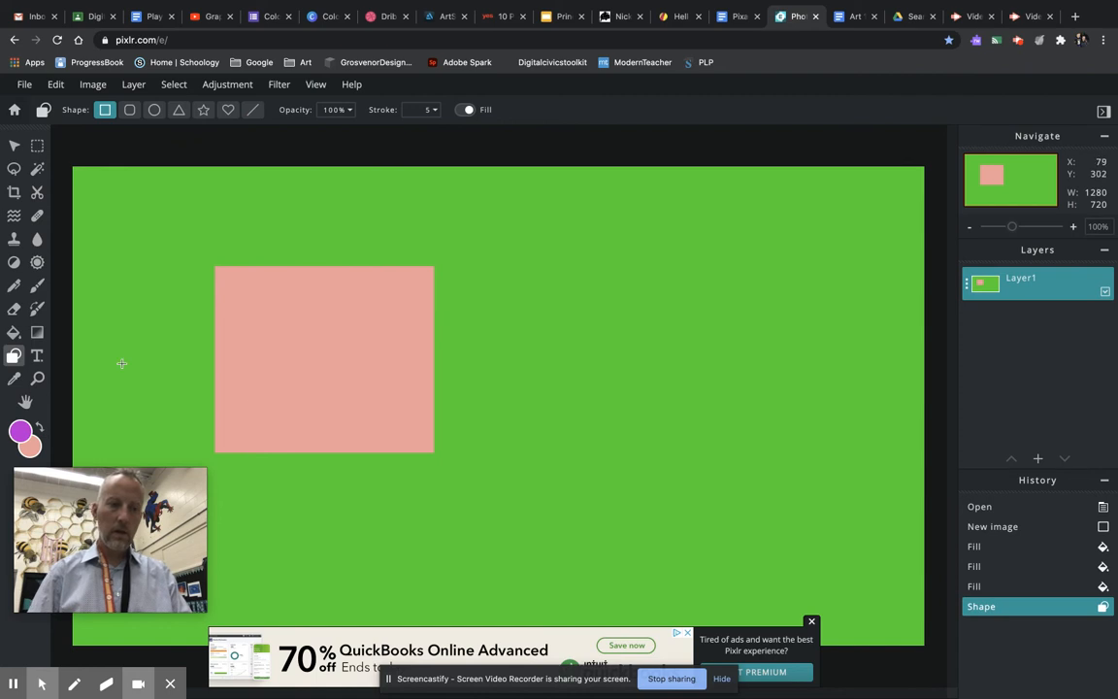
Try the purple fill on the rectangle, undo it, and fill the green background around the rectangle with purple instead
{"action": "left_click", "coordinate": [13, 333]}
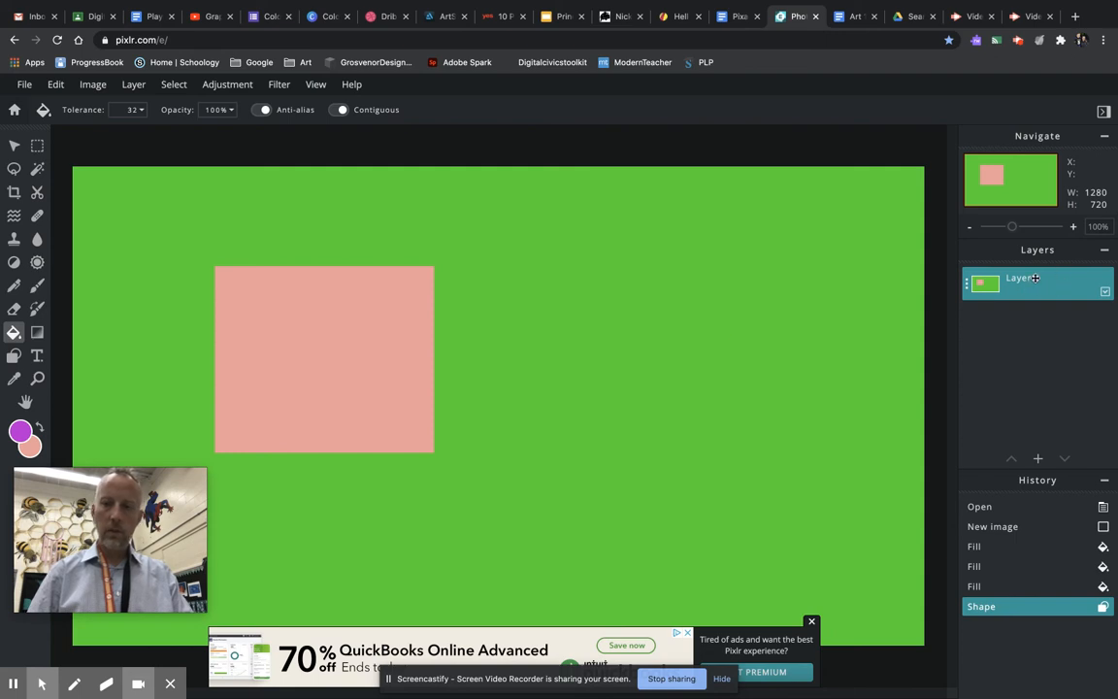
{"action": "left_click", "coordinate": [308, 367]}
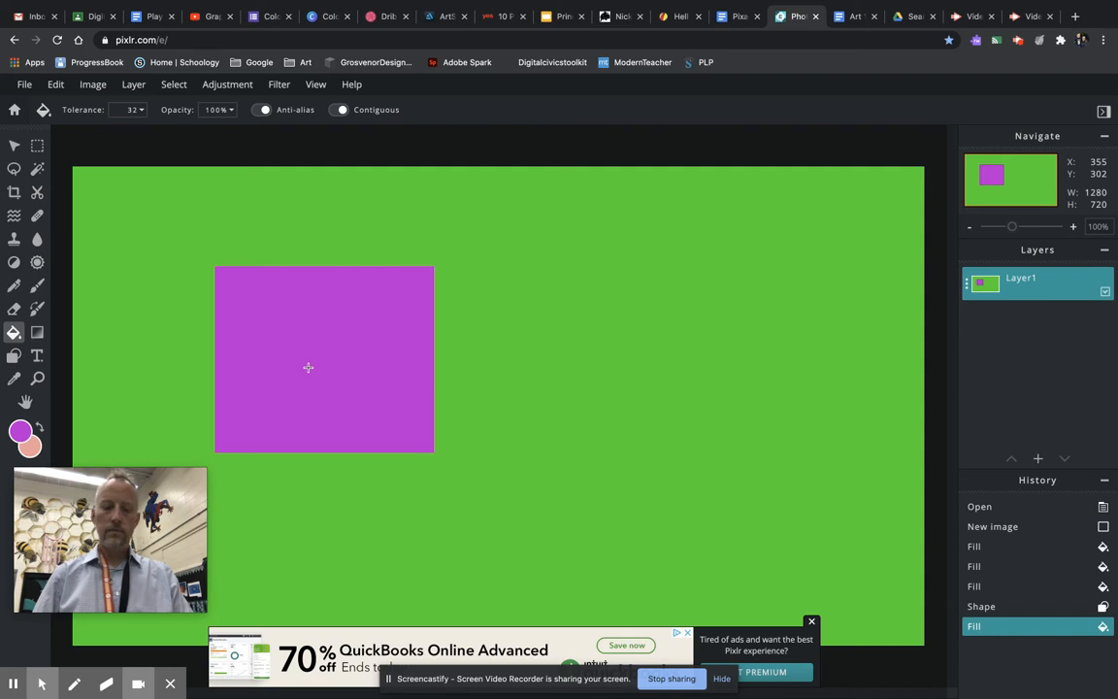
{"action": "key", "text": "ctrl+z"}
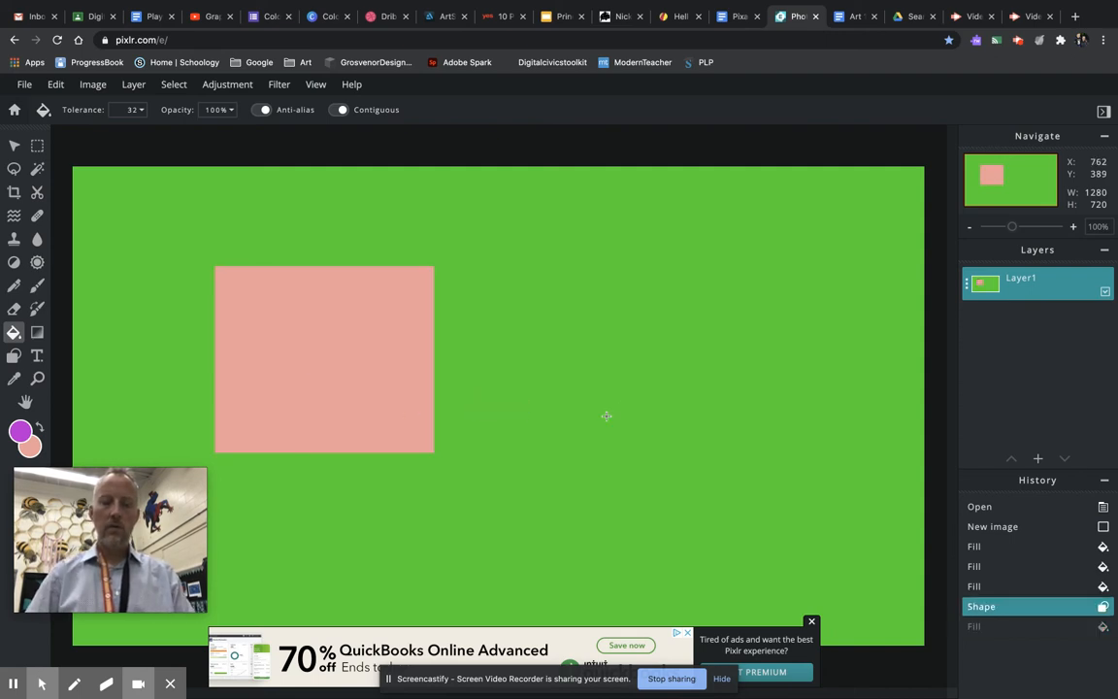
{"action": "left_click", "coordinate": [572, 350]}
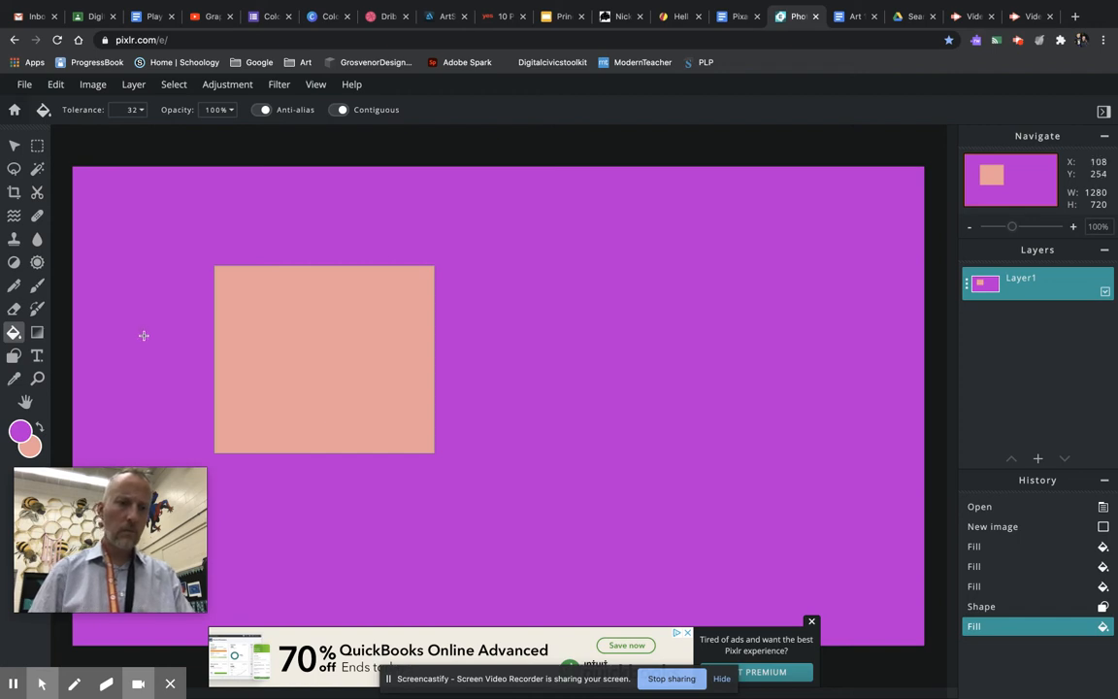
Draw a filled pink circle on the purple background to the right of the rectangle
{"action": "left_click", "coordinate": [36, 334]}
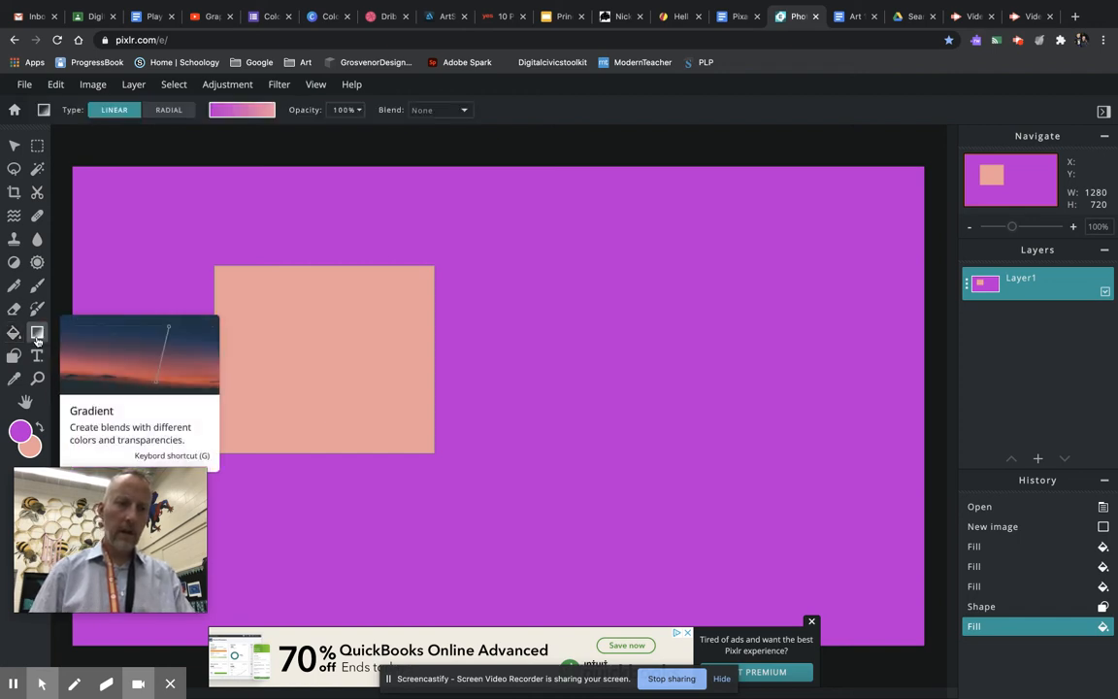
{"action": "left_click", "coordinate": [14, 357]}
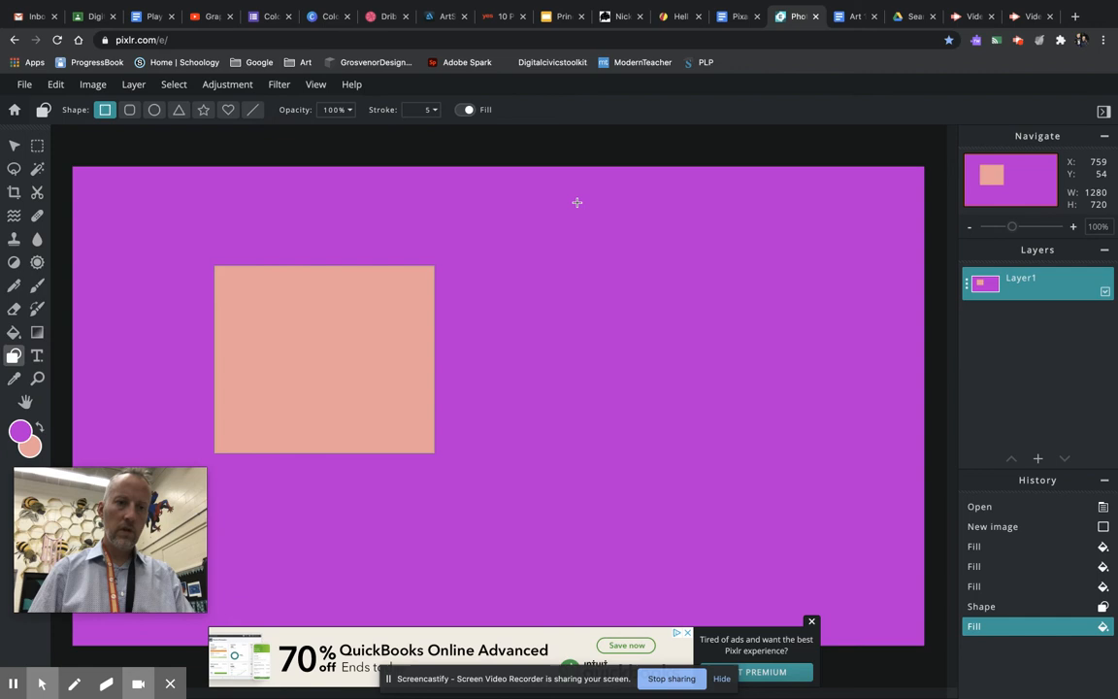
{"action": "left_click", "coordinate": [154, 109]}
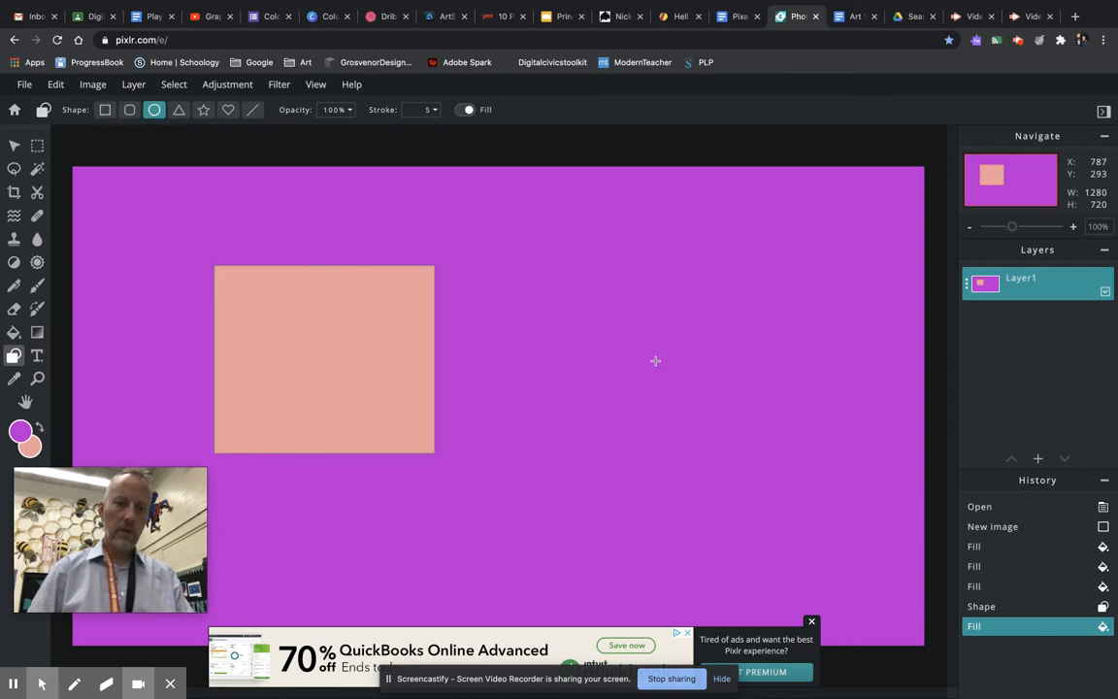
{"action": "left_click_drag", "start_coordinate": [583, 330], "coordinate": [763, 504]}
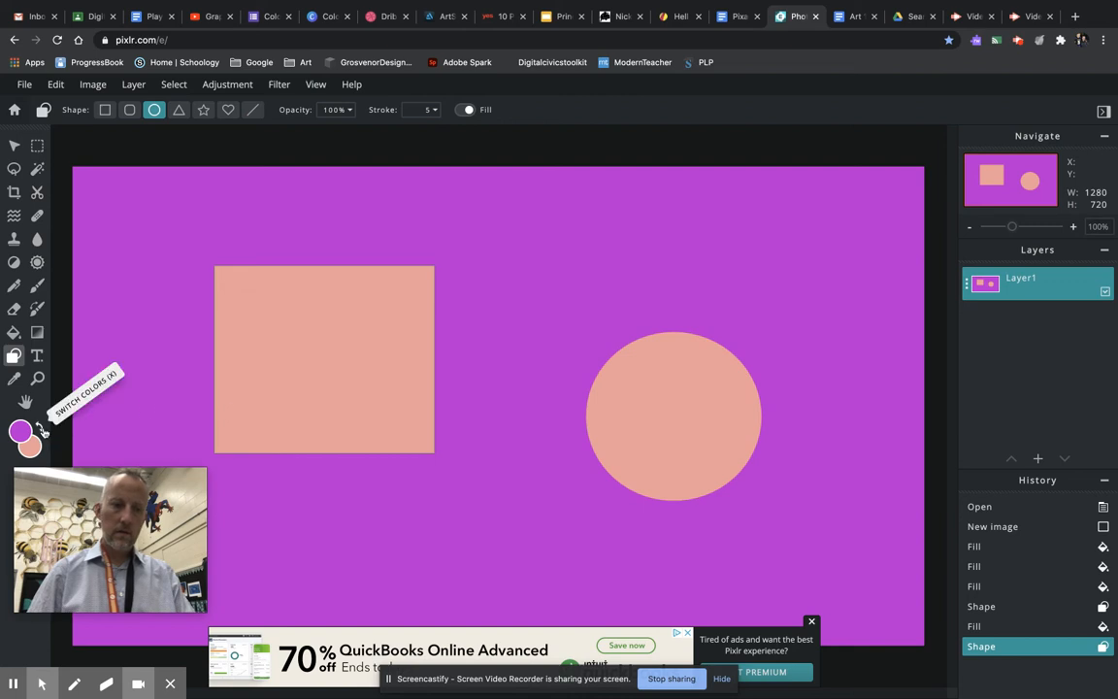
Change the foreground color to green #00D882
{"action": "left_click", "coordinate": [21, 431]}
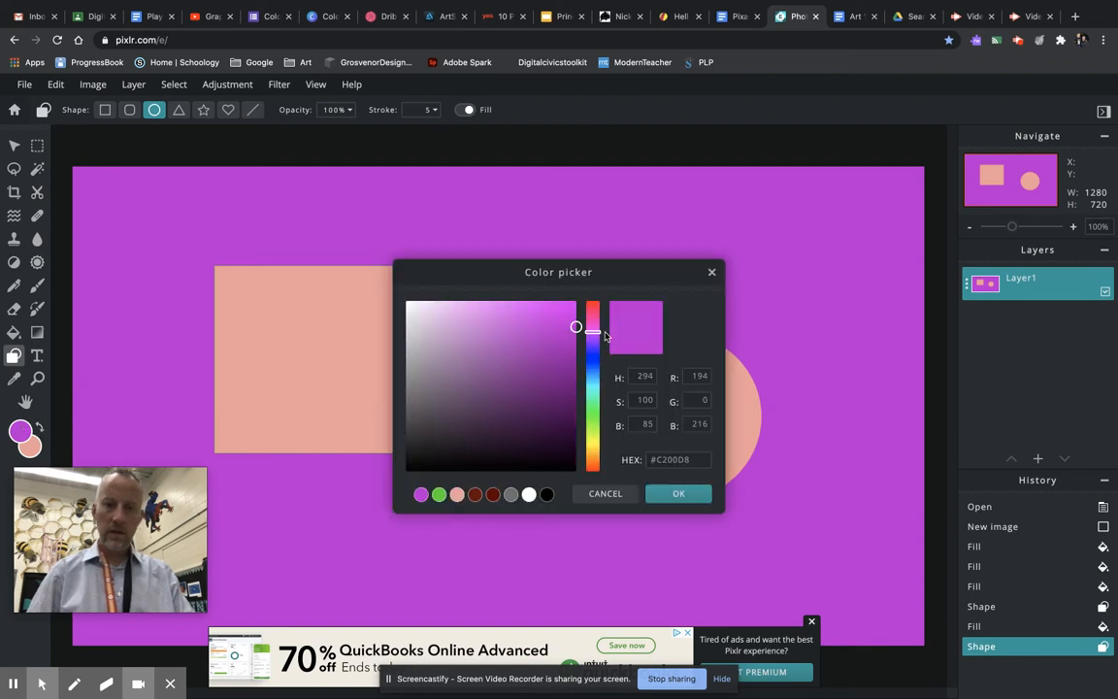
{"action": "left_click", "coordinate": [593, 399]}
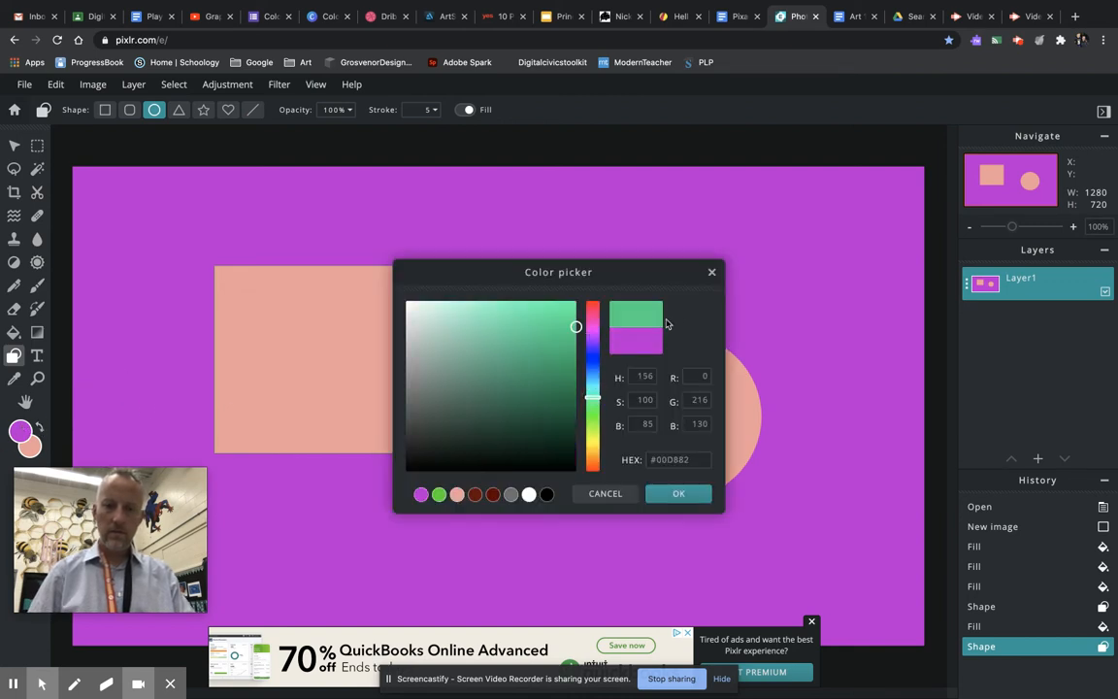
{"action": "key", "text": "Return"}
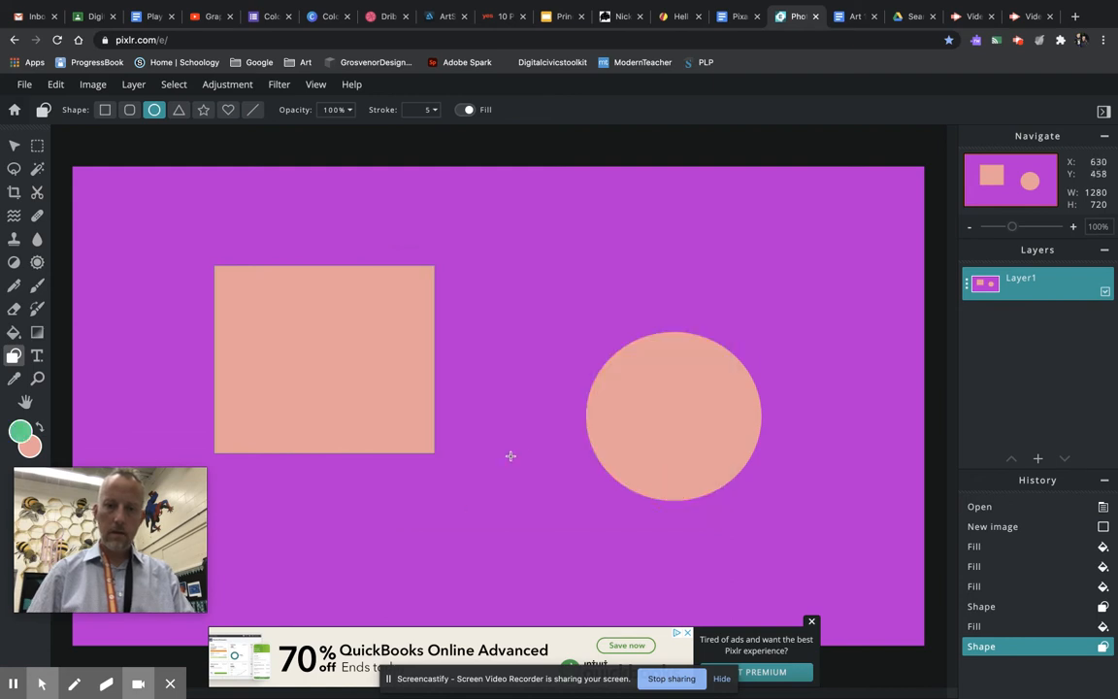
Try filling the purple background and the pink circle with the green in turn, undoing each fill
{"action": "left_click", "coordinate": [13, 333]}
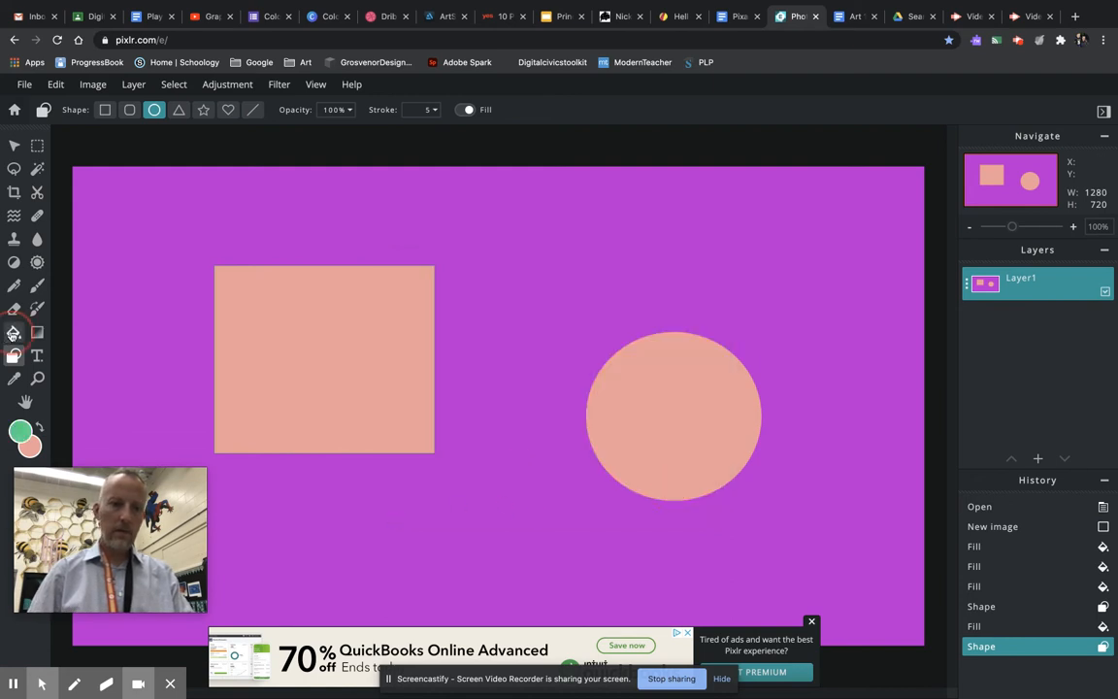
{"action": "left_click", "coordinate": [508, 473]}
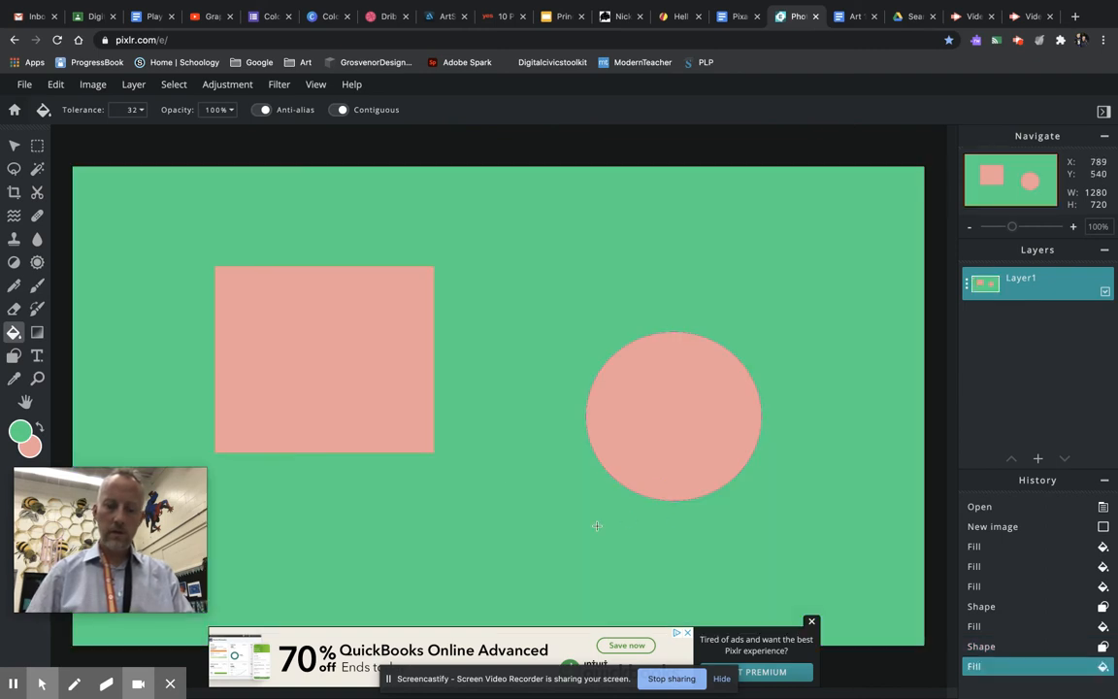
{"action": "key", "text": "ctrl+z"}
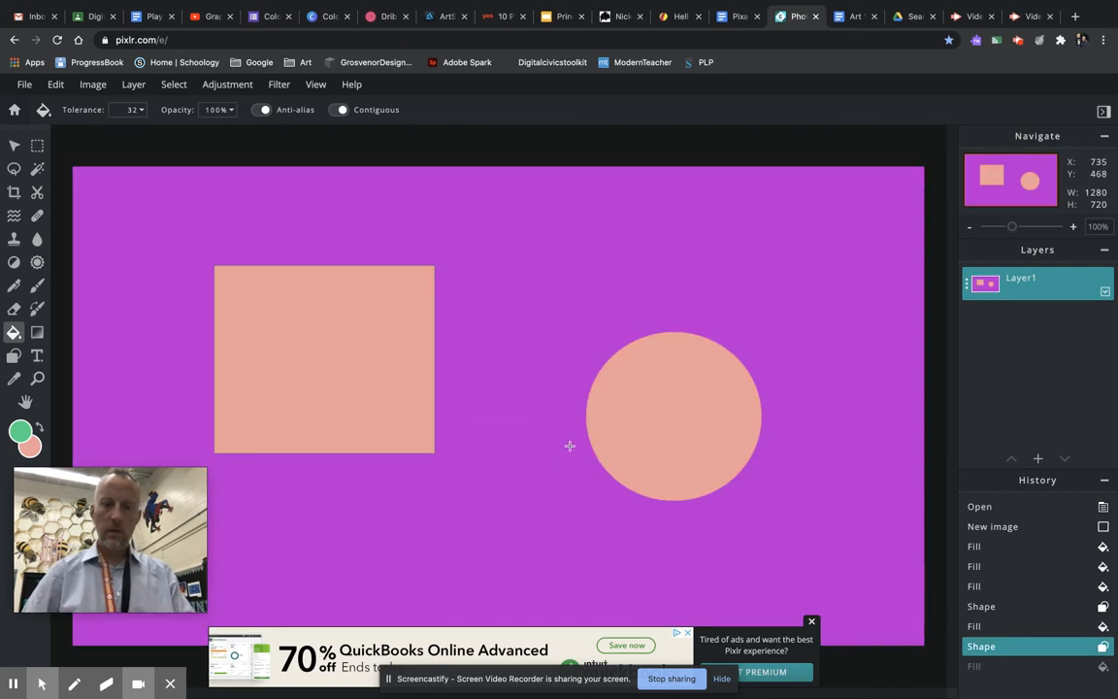
{"action": "left_click", "coordinate": [671, 421]}
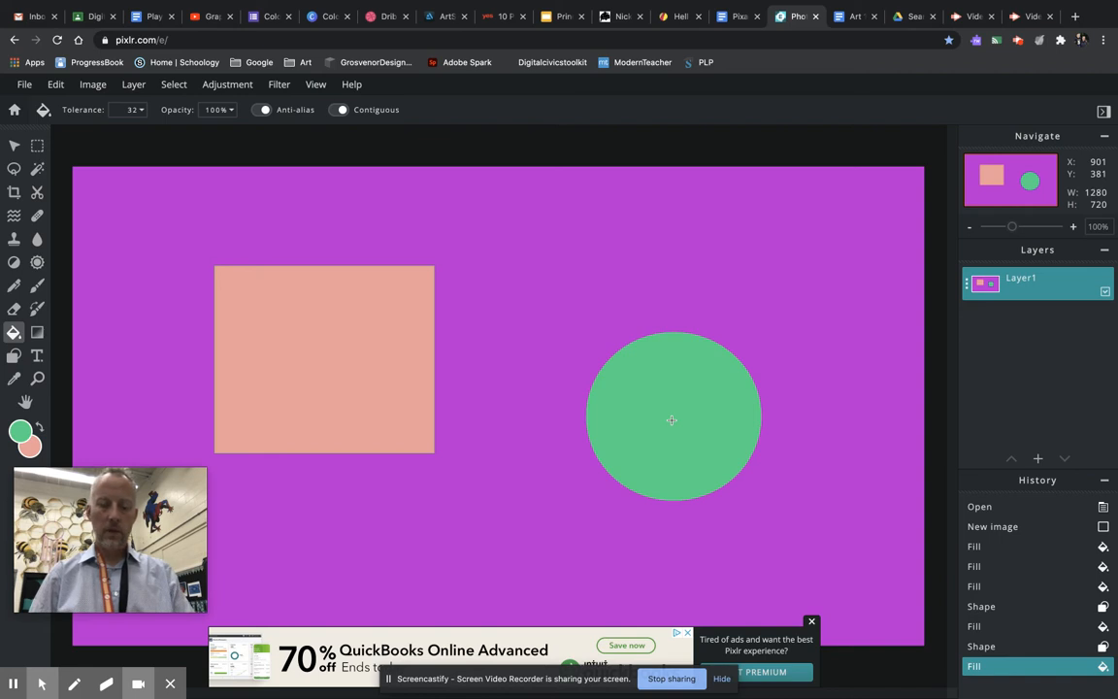
{"action": "key", "text": "ctrl+z"}
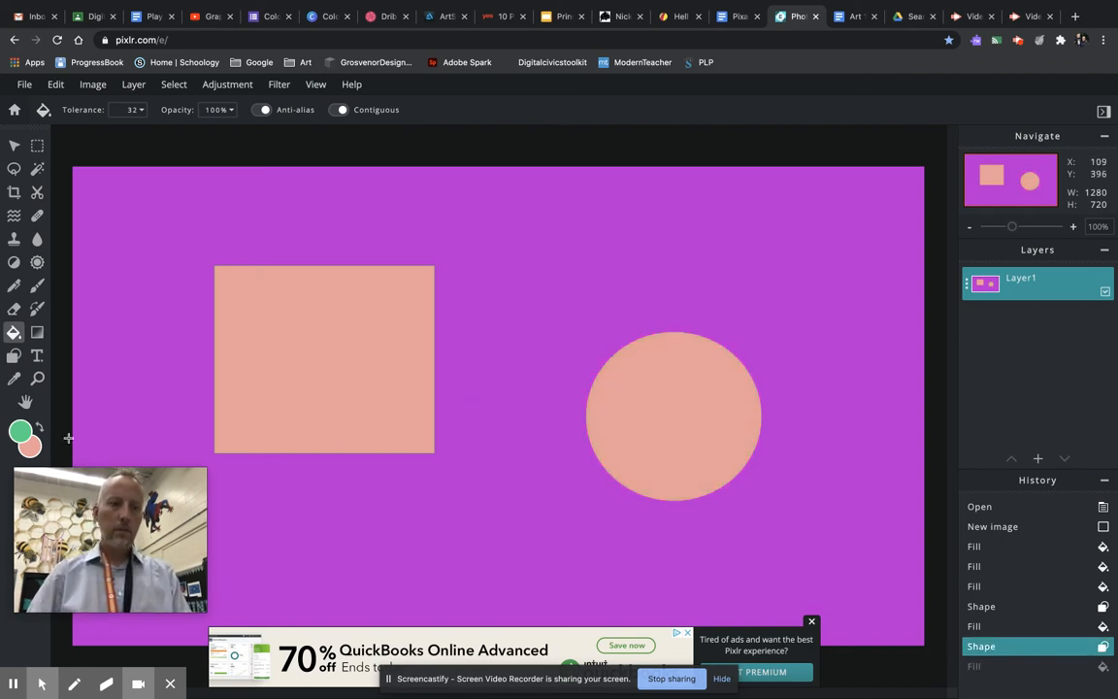
Move the whole layer with both shapes slightly down and right, to left 7 and top 14, using the Arrange tool
{"action": "left_click", "coordinate": [13, 355]}
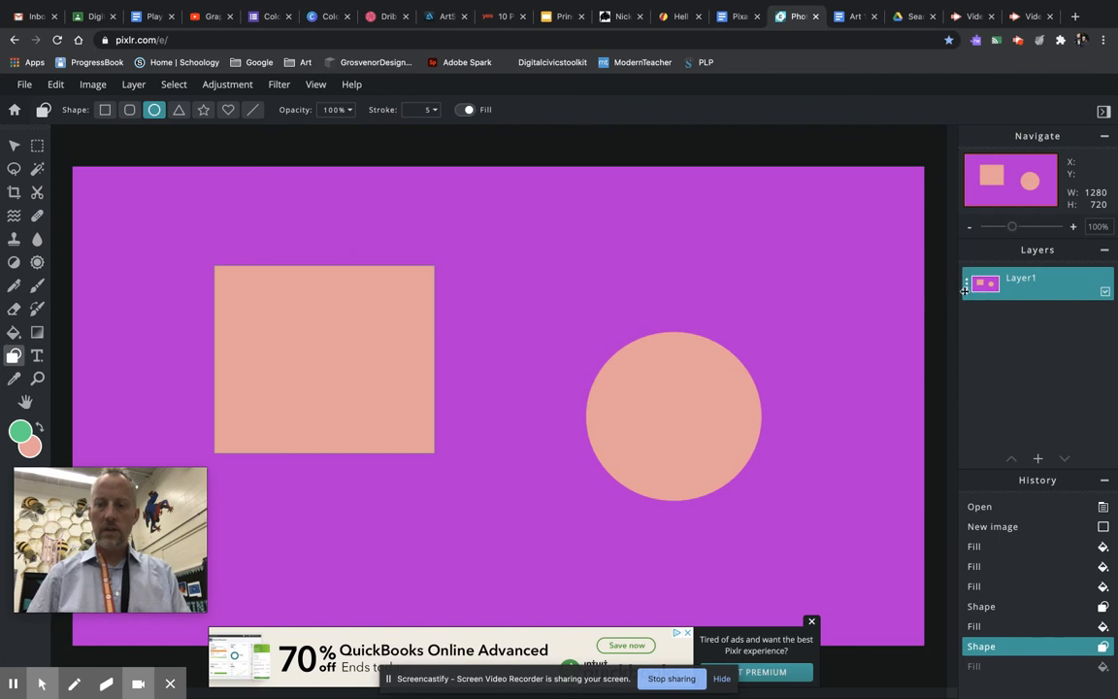
{"action": "left_click", "coordinate": [14, 144]}
{"action": "mouse_move", "coordinate": [390, 337]}
{"action": "left_mouse_down"}
{"action": "mouse_move", "coordinate": [494, 367]}
{"action": "mouse_move", "coordinate": [337, 298]}
{"action": "mouse_move", "coordinate": [452, 379]}
{"action": "mouse_move", "coordinate": [410, 372]}
{"action": "mouse_move", "coordinate": [394, 348]}
{"action": "left_mouse_up"}
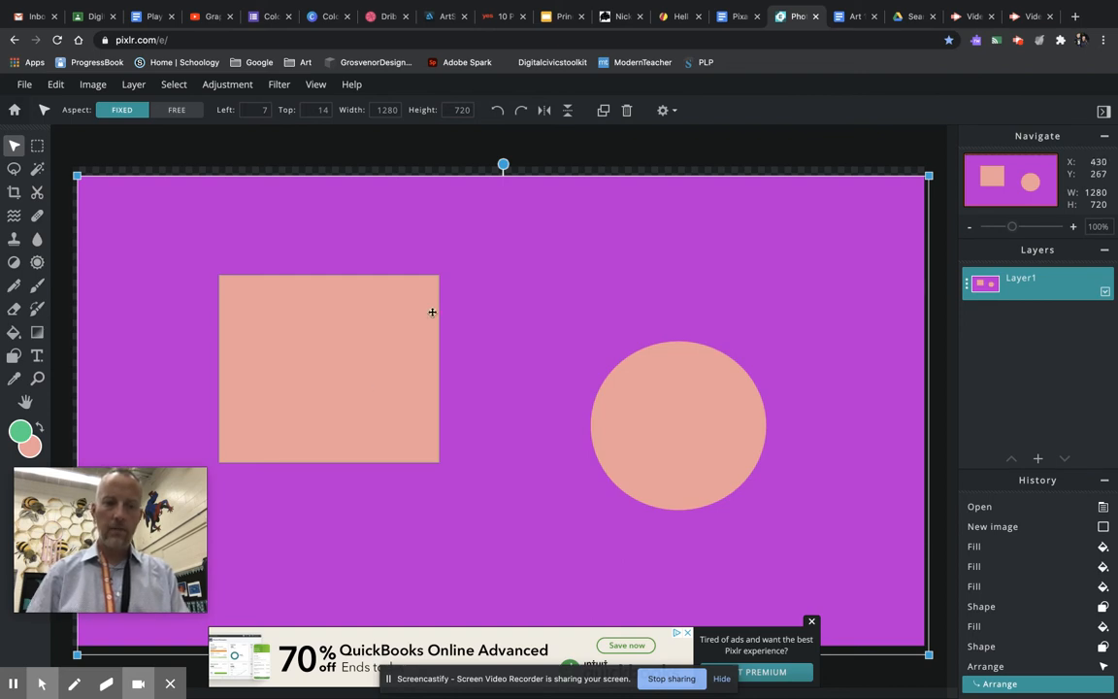
Add a new empty layer above Layer1
{"action": "left_click", "coordinate": [1038, 460]}
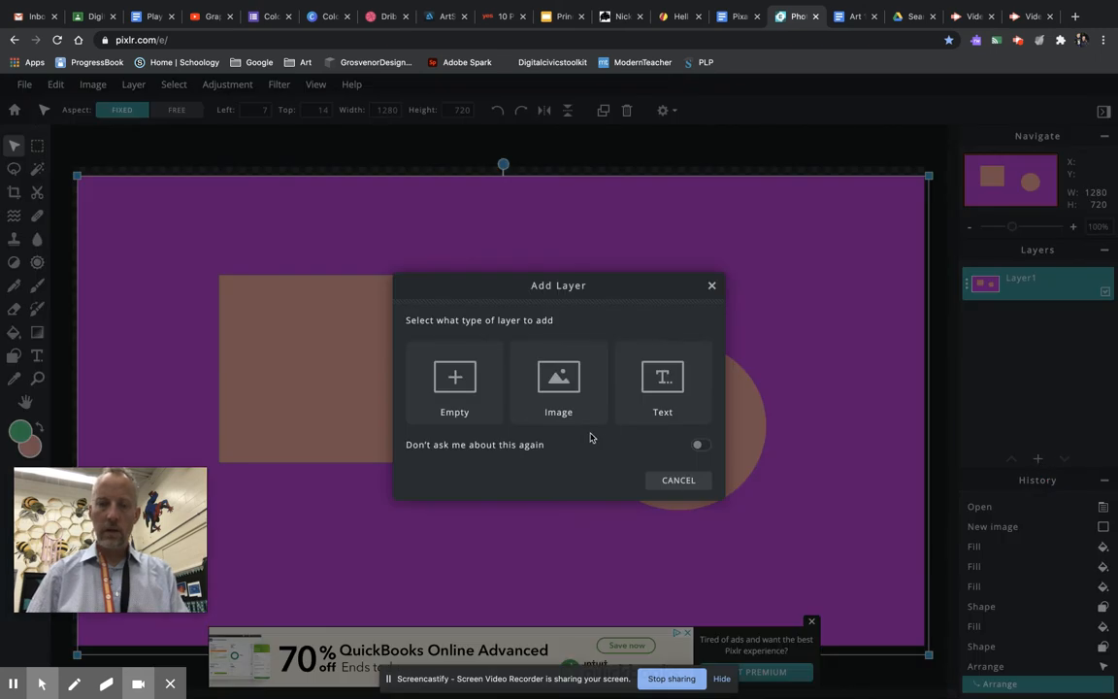
{"action": "left_click", "coordinate": [462, 398]}
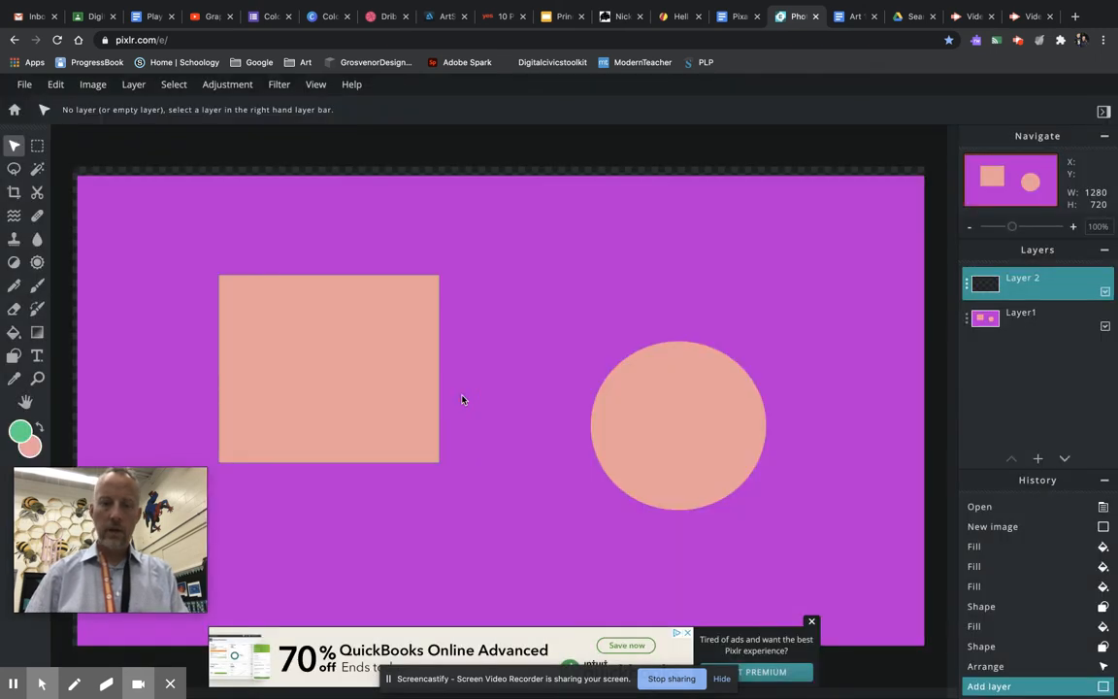
Activate the Shape tool and change the foreground color to bright orange #F27D00
{"action": "left_click", "coordinate": [14, 357]}
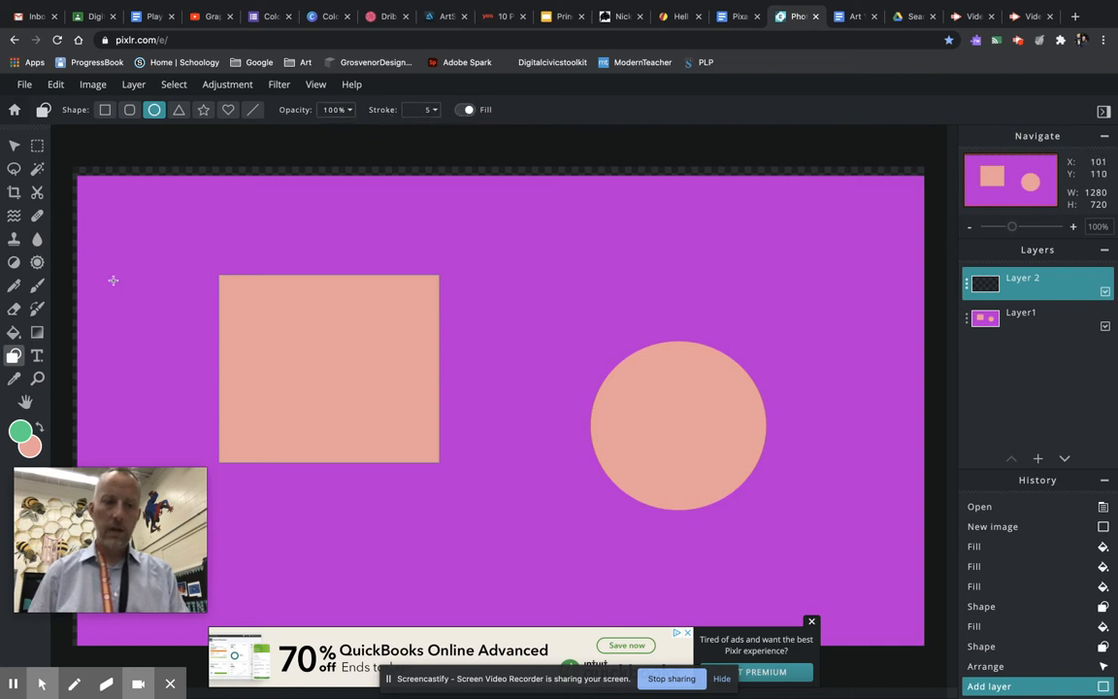
{"action": "left_click", "coordinate": [19, 431]}
{"action": "left_click", "coordinate": [594, 465]}
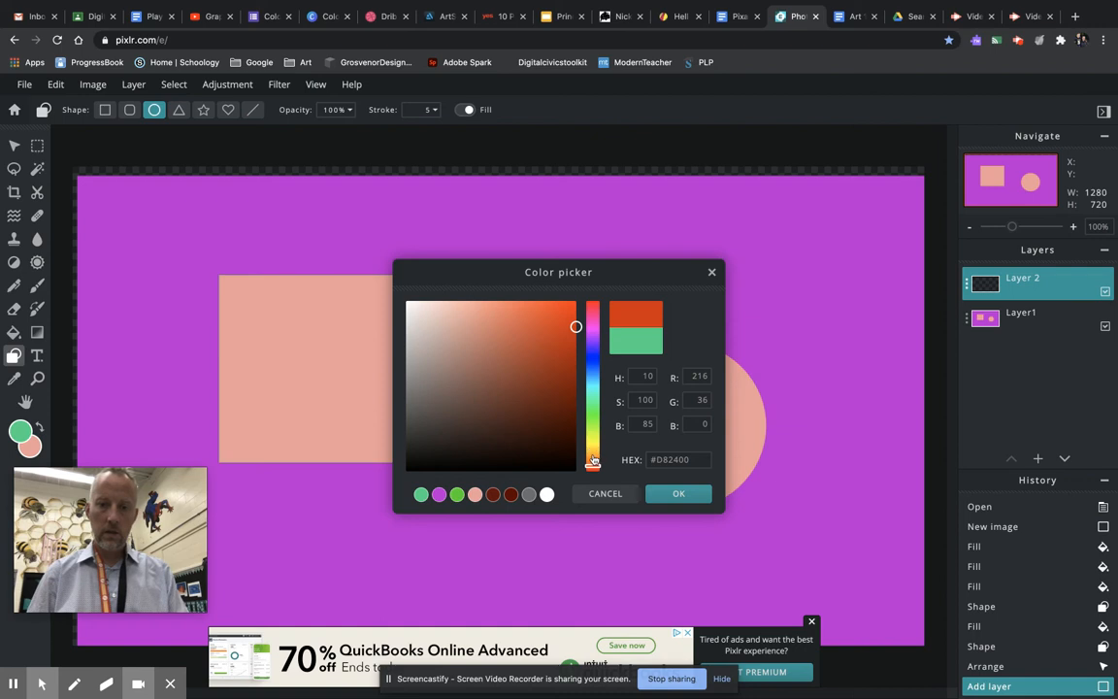
{"action": "left_click", "coordinate": [593, 461]}
{"action": "left_click", "coordinate": [574, 308]}
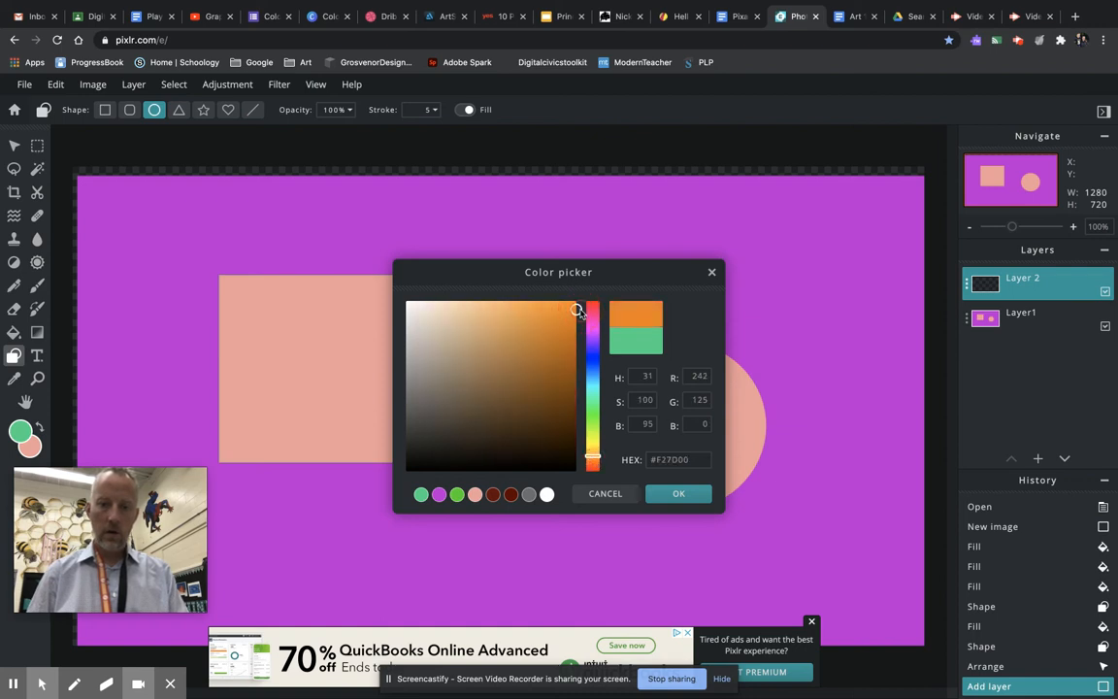
{"action": "left_click", "coordinate": [668, 492]}
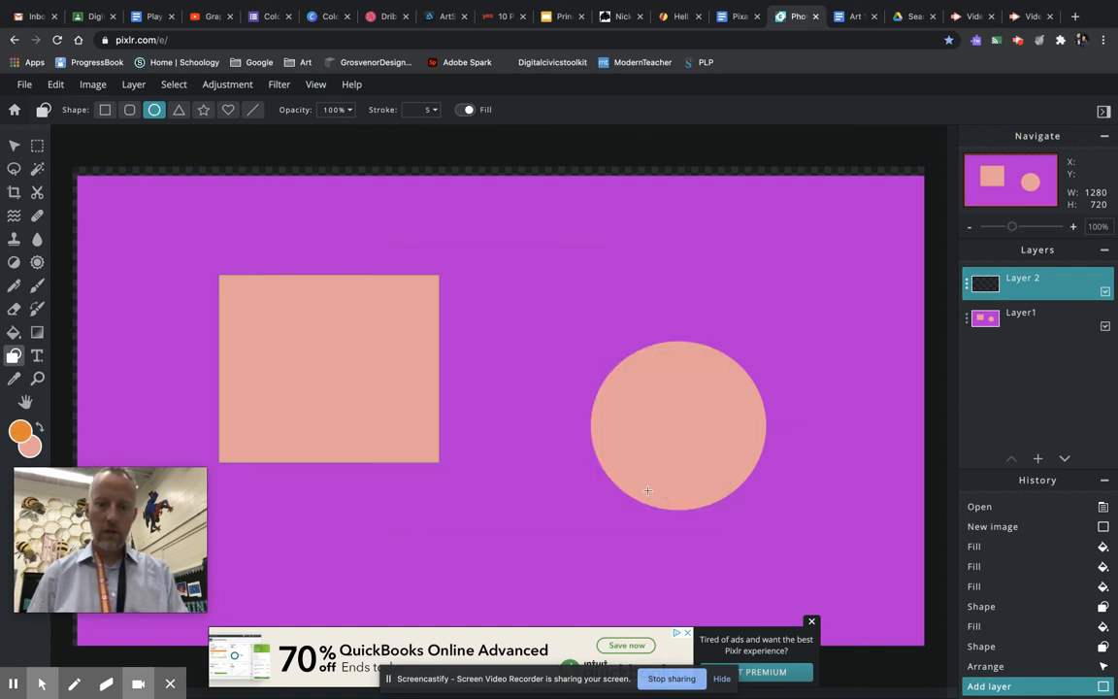
Change the background color to light blue #9AE3F0
{"action": "left_click", "coordinate": [31, 448]}
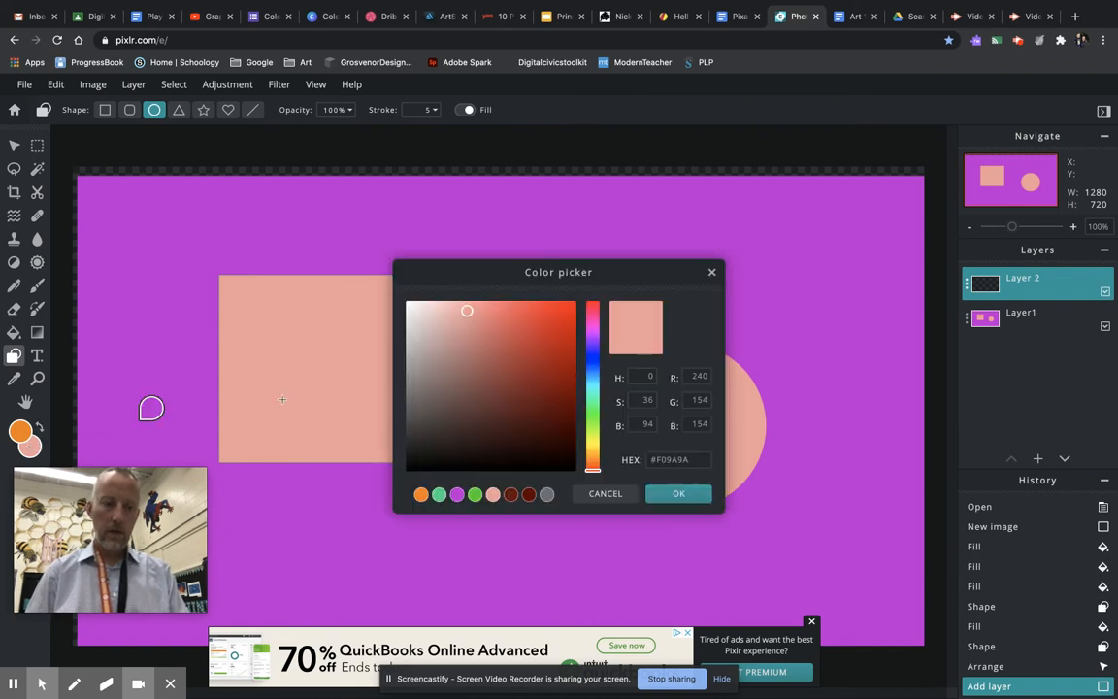
{"action": "left_click", "coordinate": [594, 384]}
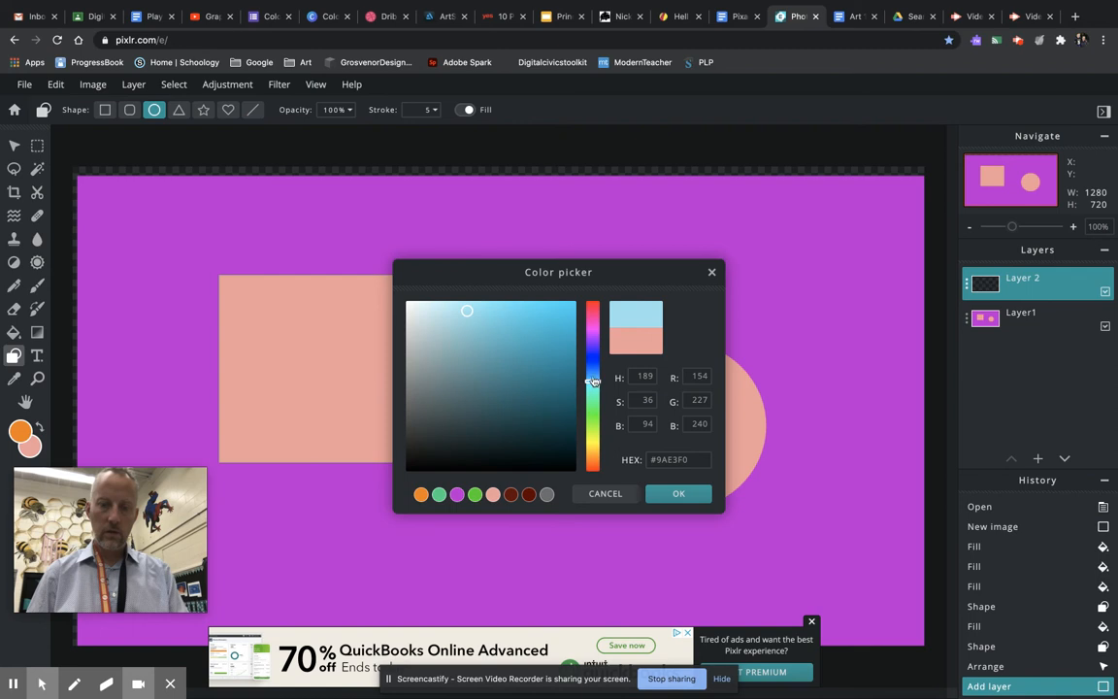
{"action": "left_click", "coordinate": [678, 494]}
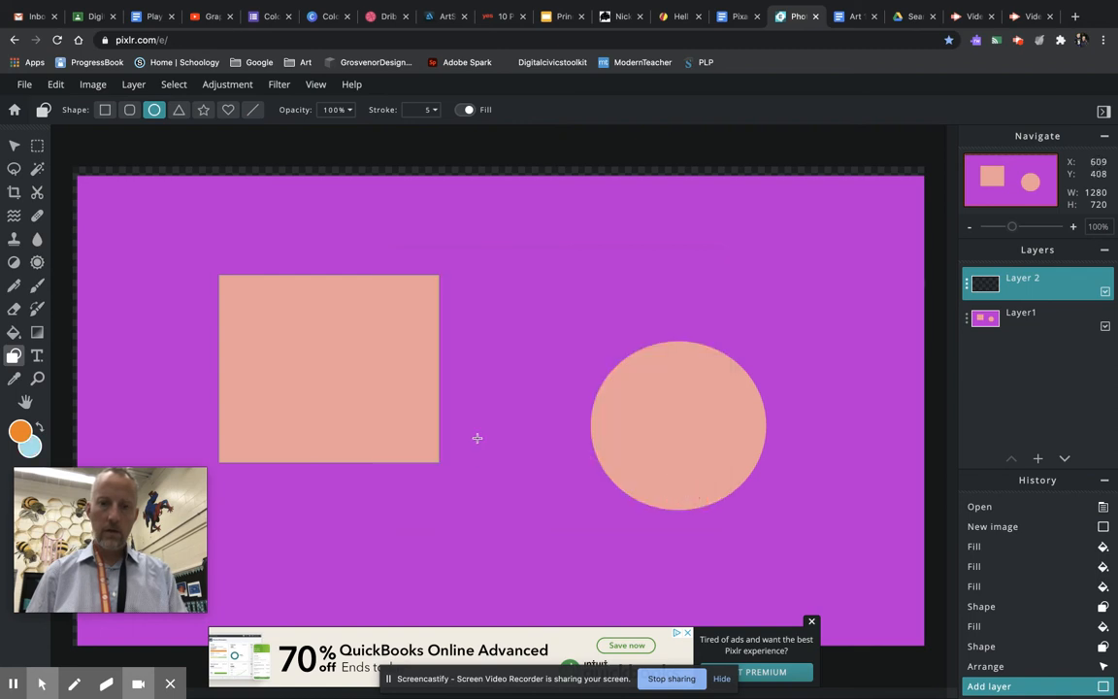
Switch the active layer back and forth between Layer1 and Layer 2, ending on Layer 2
{"action": "left_click", "coordinate": [1027, 316]}
{"action": "left_click", "coordinate": [1042, 291]}
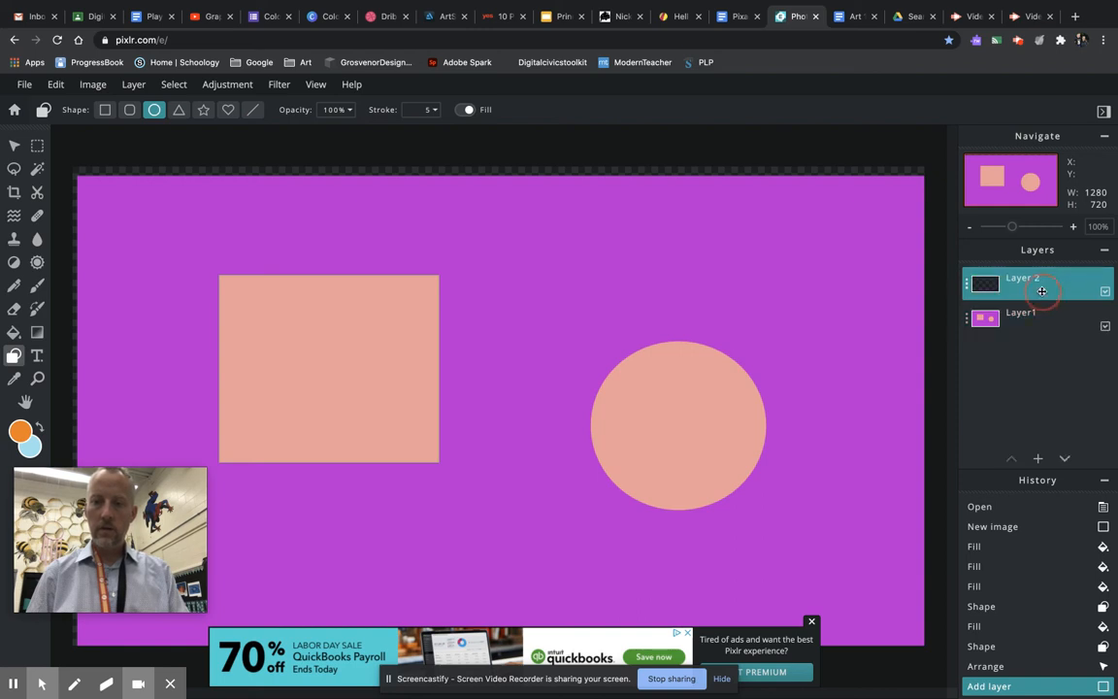
{"action": "left_click", "coordinate": [1036, 312]}
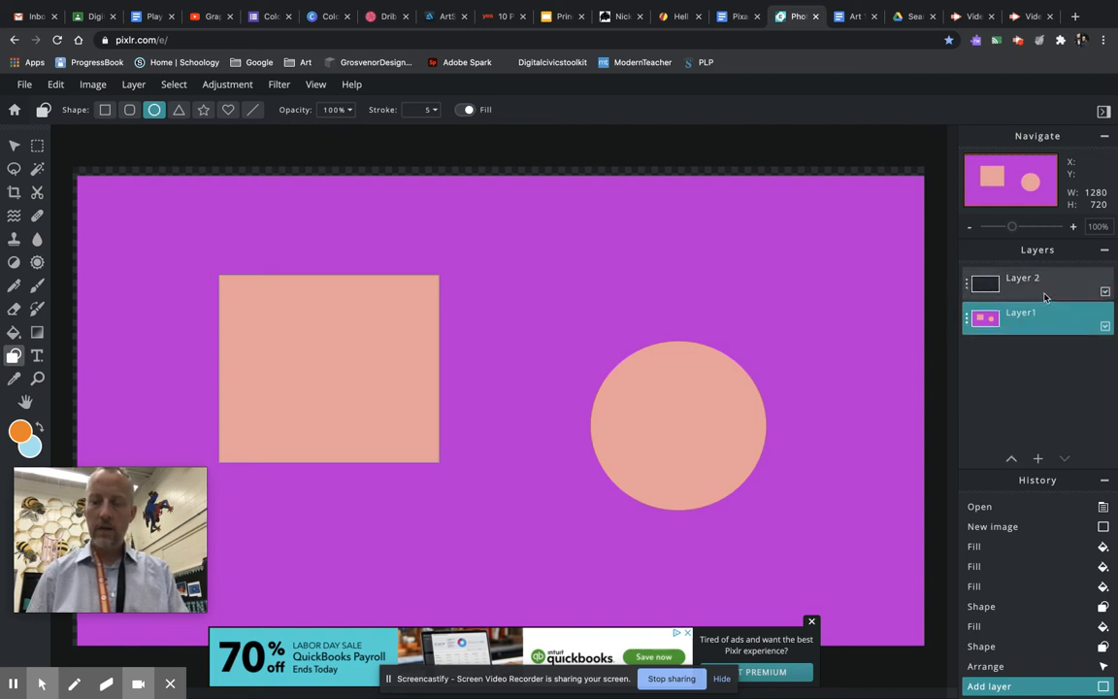
{"action": "left_click", "coordinate": [1041, 293]}
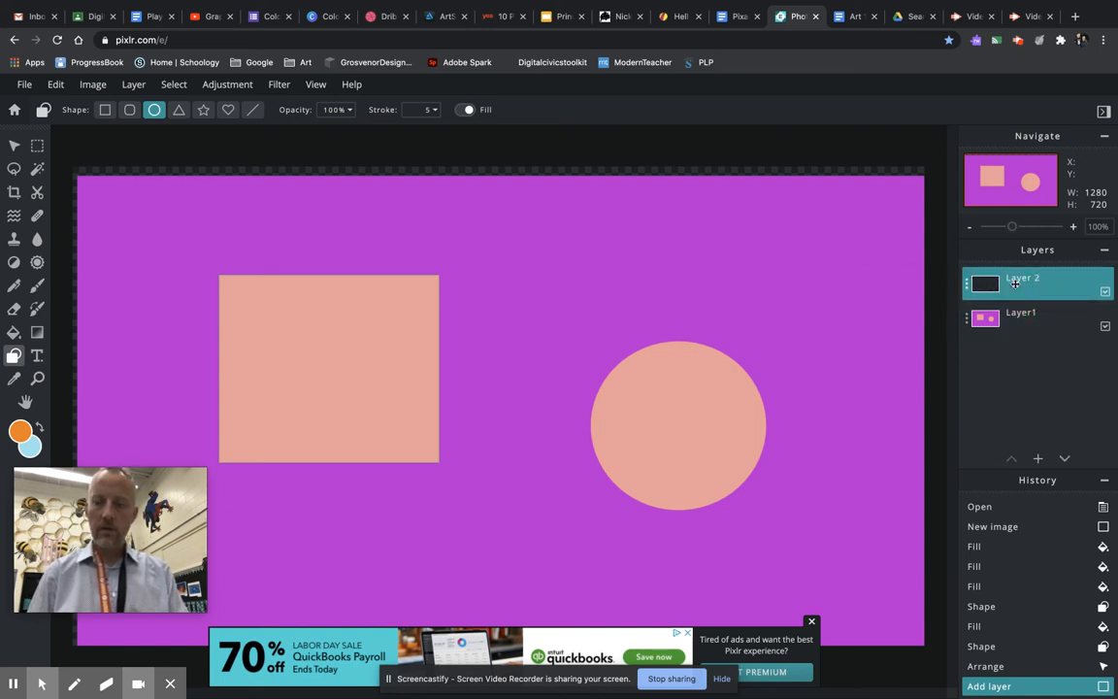
Toggle Layer1's visibility off and on, and draw a light blue, orange-outlined ellipse about 313 by 338 px on Layer 2
{"action": "left_click", "coordinate": [1105, 328]}
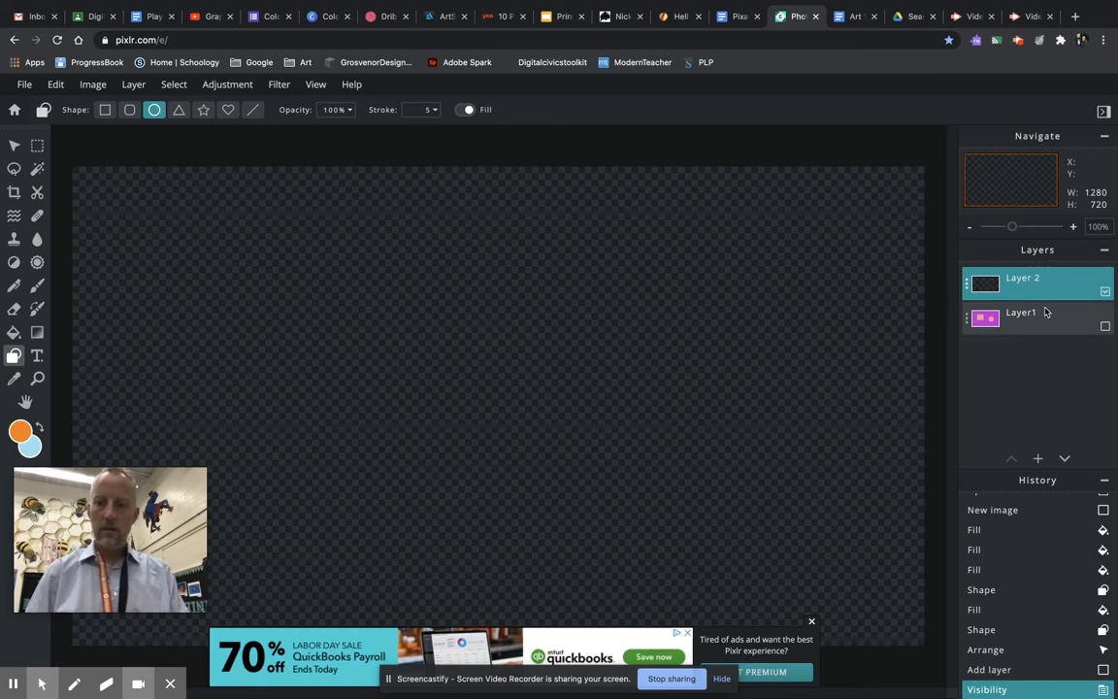
{"action": "left_click", "coordinate": [1105, 327]}
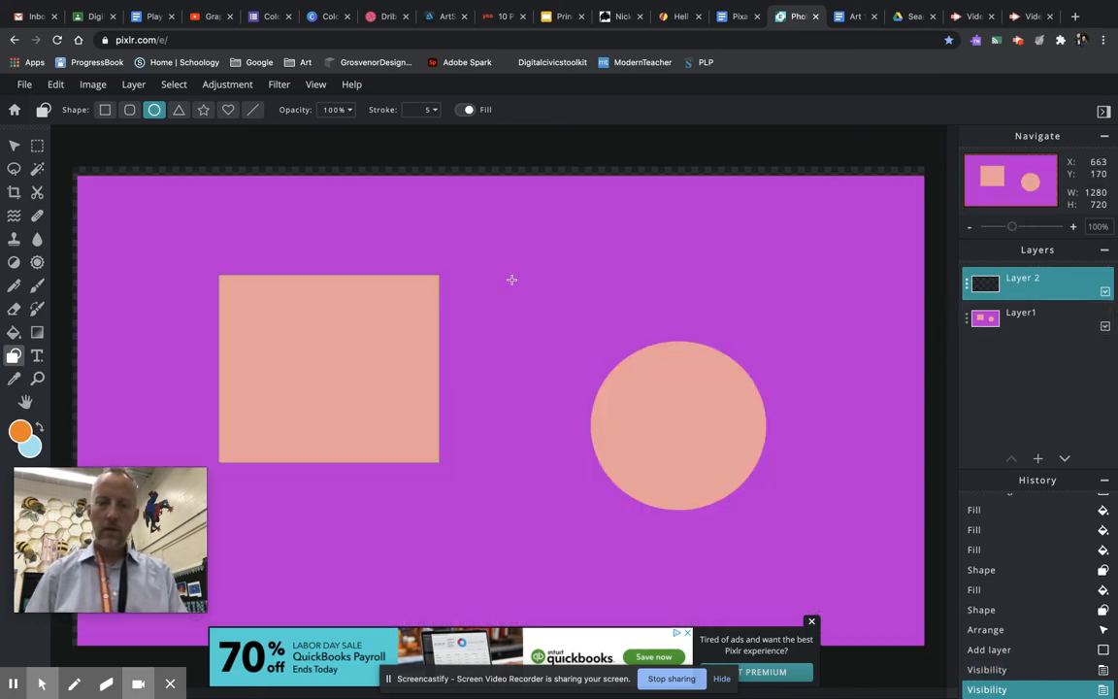
{"action": "left_click_drag", "start_coordinate": [463, 259], "coordinate": [665, 476]}
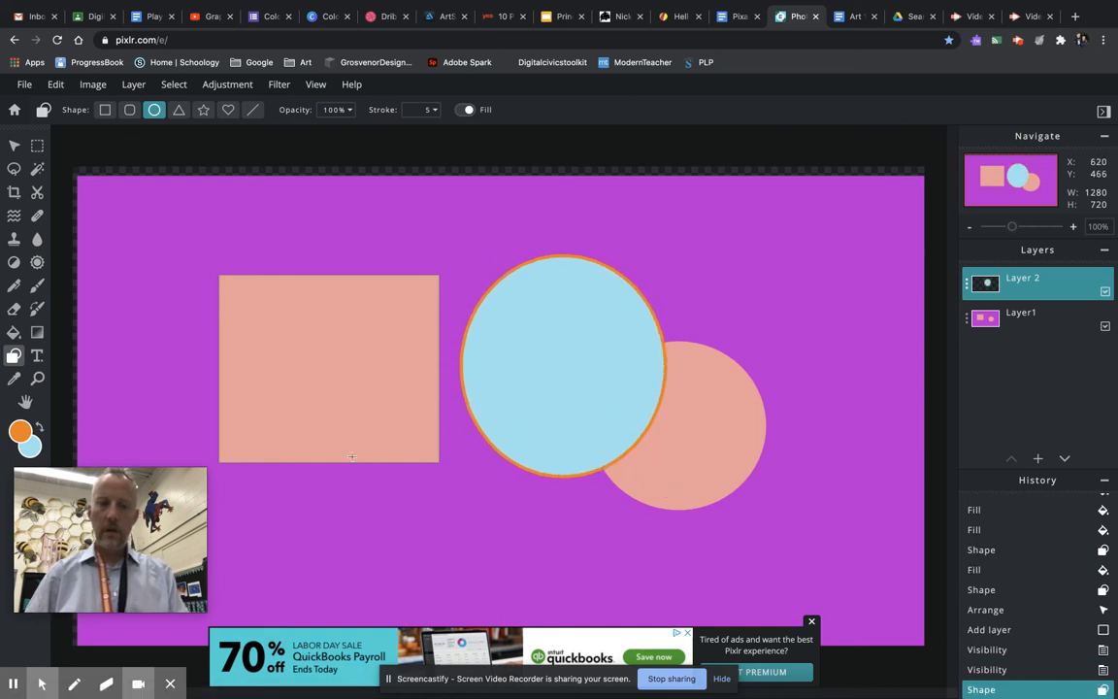
Move the light blue ellipse onto the square, rotate it about a quarter turn and shrink it to about 183 by 198 px
{"action": "left_click", "coordinate": [17, 147]}
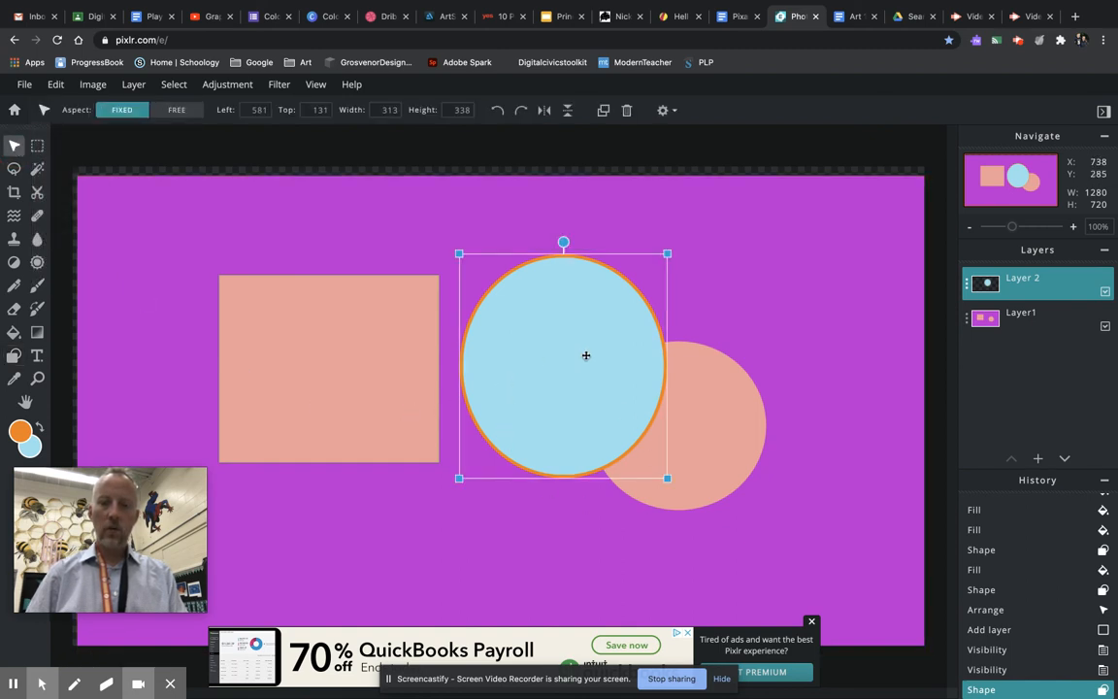
{"action": "left_click_drag", "start_coordinate": [591, 369], "coordinate": [424, 384]}
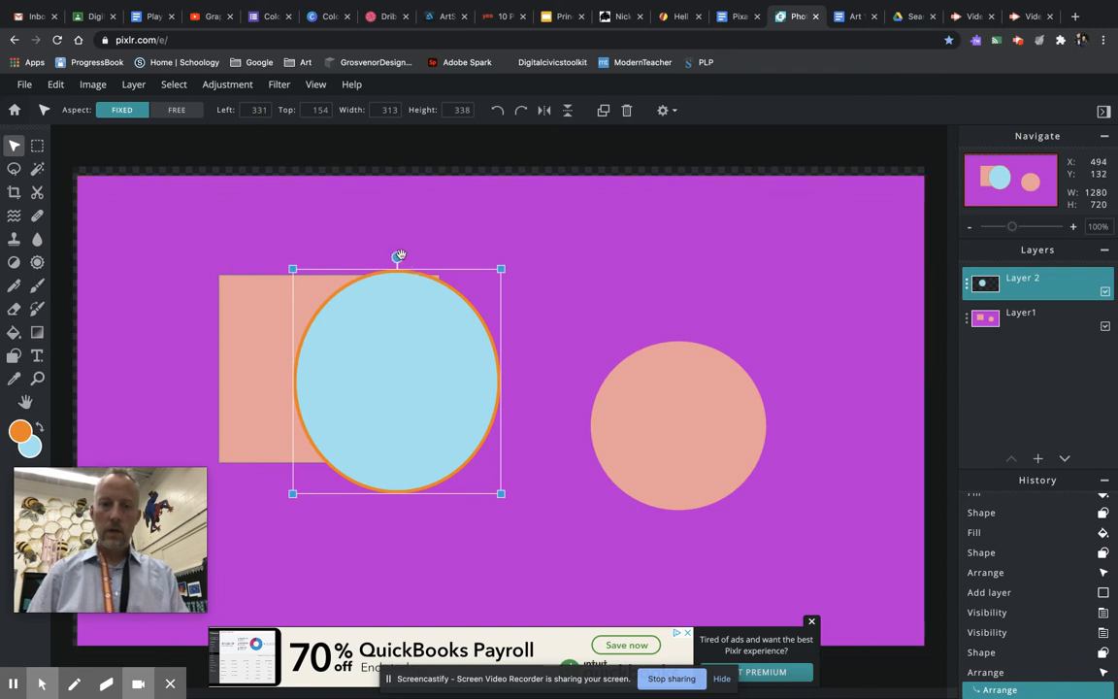
{"action": "left_click_drag", "start_coordinate": [399, 256], "coordinate": [588, 397]}
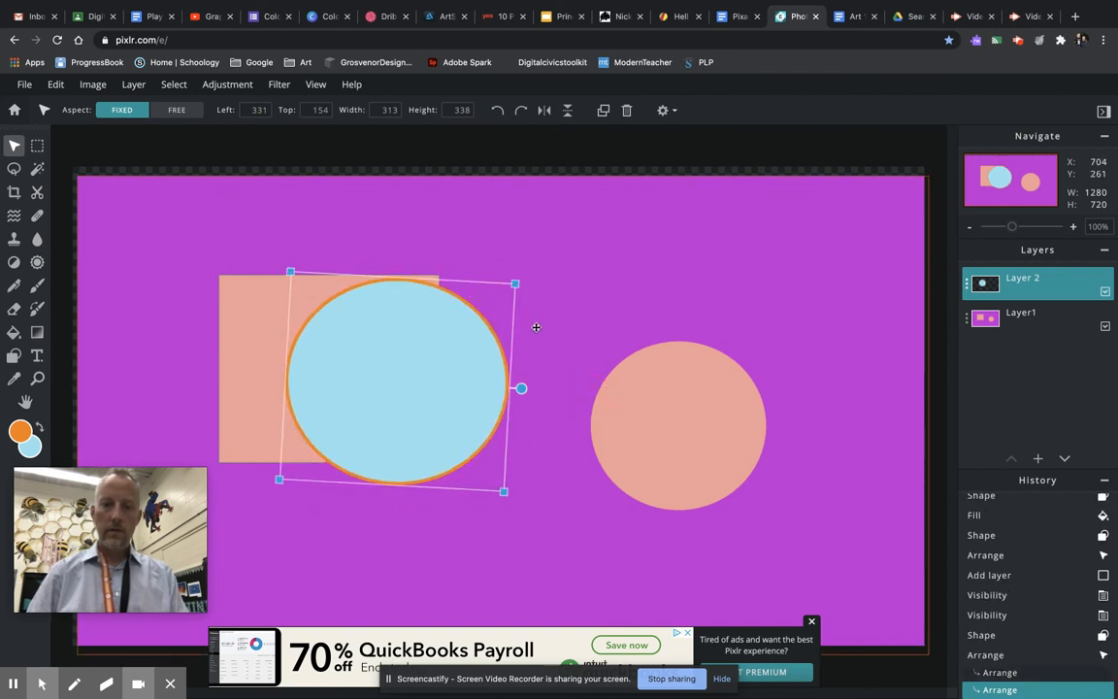
{"action": "left_click_drag", "start_coordinate": [514, 283], "coordinate": [430, 364]}
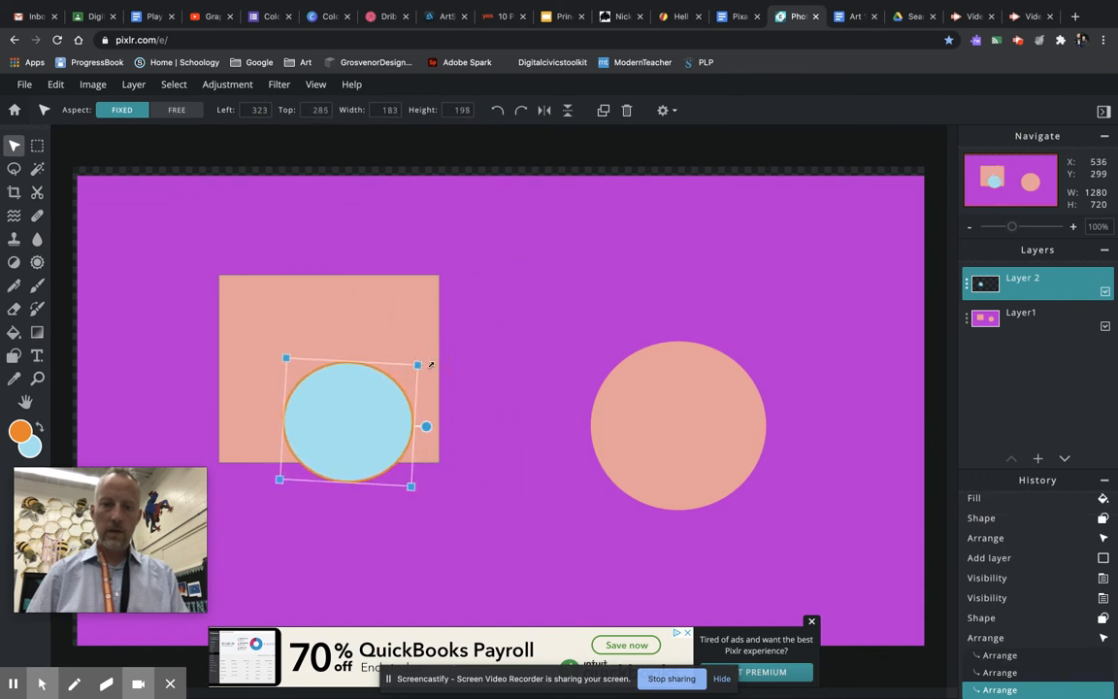
Stretch the light blue ellipse to about 321 by 108 px and rotate it diagonally across the square's lower edge
{"action": "left_click_drag", "start_coordinate": [290, 363], "coordinate": [202, 413]}
{"action": "left_click", "coordinate": [622, 436]}
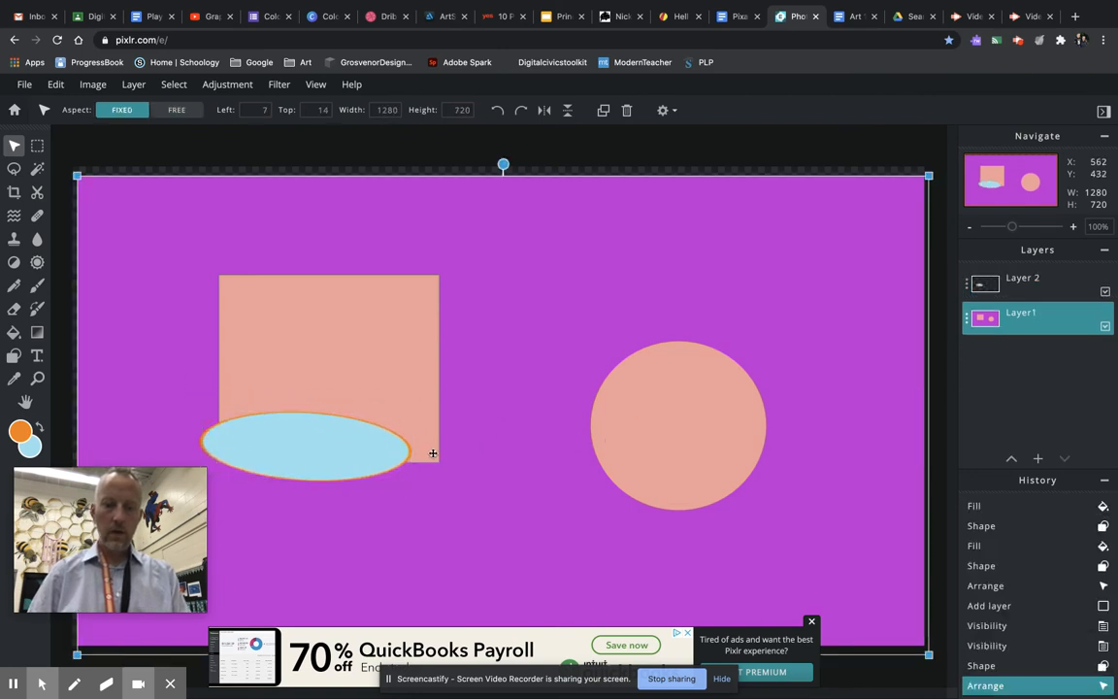
{"action": "left_click", "coordinate": [332, 449]}
{"action": "left_click_drag", "start_coordinate": [305, 400], "coordinate": [372, 371]}
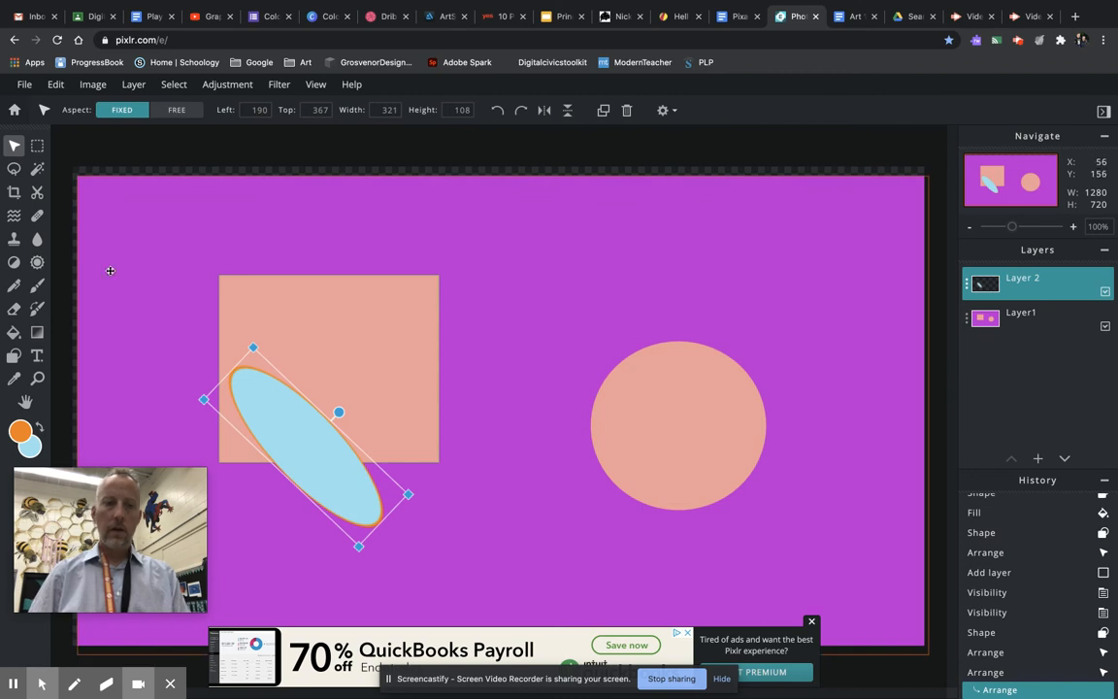
Draw a light blue star with an orange outline on Layer 2 and move the layer's contents toward the lower right
{"action": "left_click", "coordinate": [16, 356]}
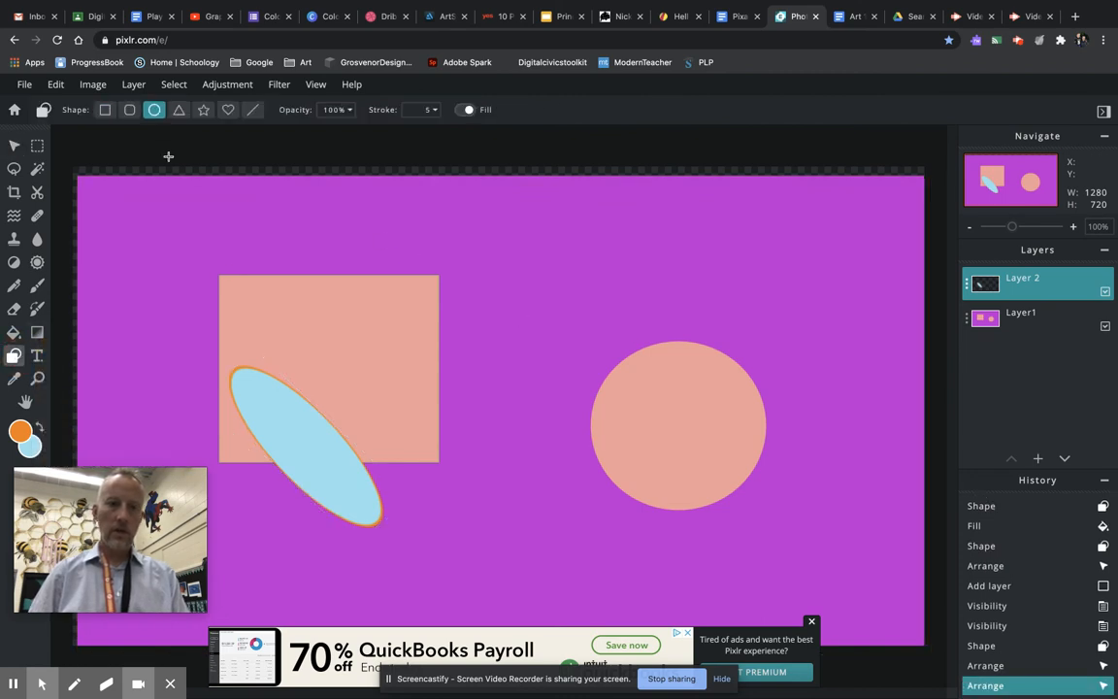
{"action": "left_click", "coordinate": [202, 110]}
{"action": "left_click_drag", "start_coordinate": [418, 251], "coordinate": [457, 352]}
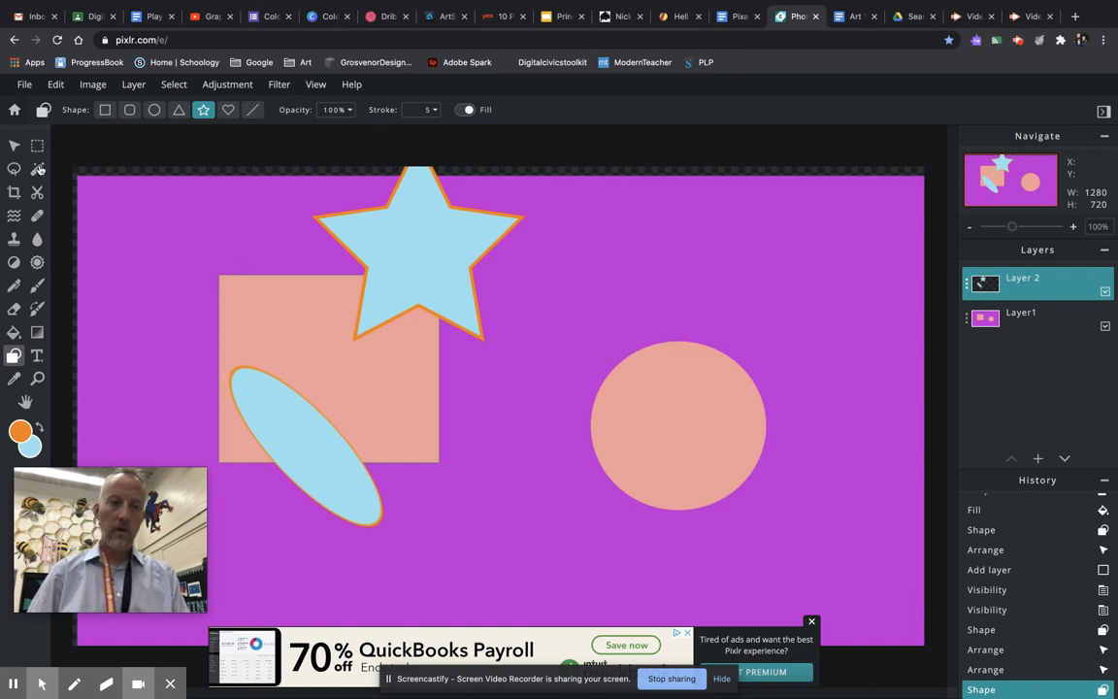
{"action": "left_click", "coordinate": [15, 145]}
{"action": "left_click_drag", "start_coordinate": [419, 244], "coordinate": [491, 325]}
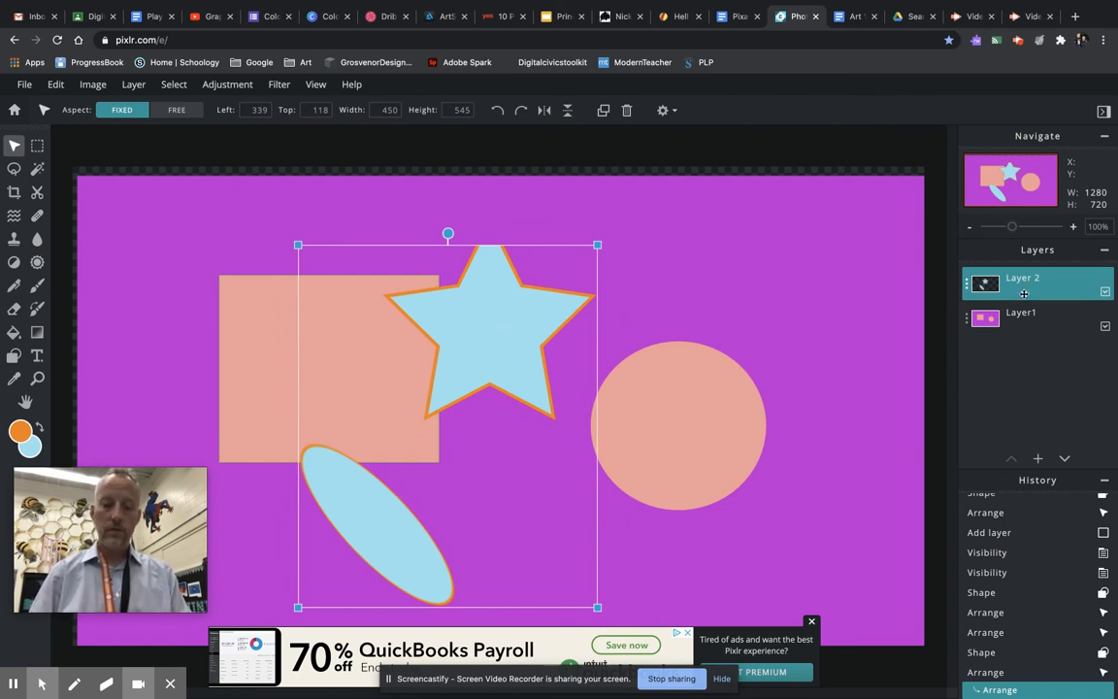
Undo the Layer 2 move and the star drawn on that layer
{"action": "key", "text": "ctrl+z"}
{"action": "key", "text": "ctrl+z"}
{"action": "key", "text": "ctrl+z"}
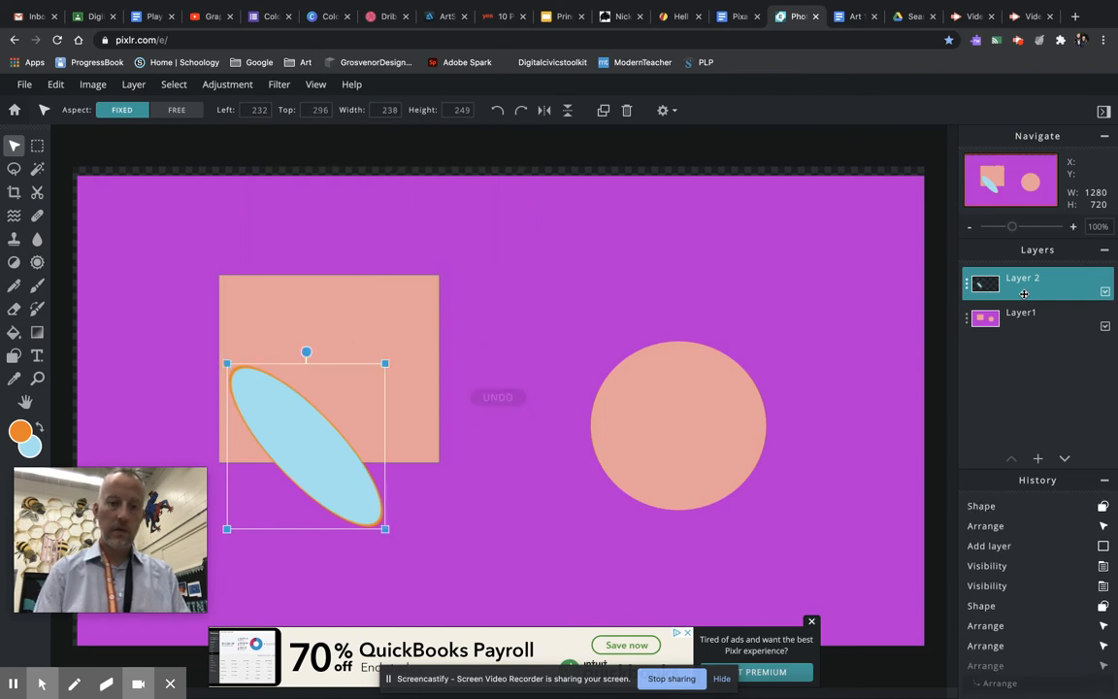
Add a new empty layer above Layer 2 and shift Layer1 to about -34, 6
{"action": "left_click", "coordinate": [1038, 460]}
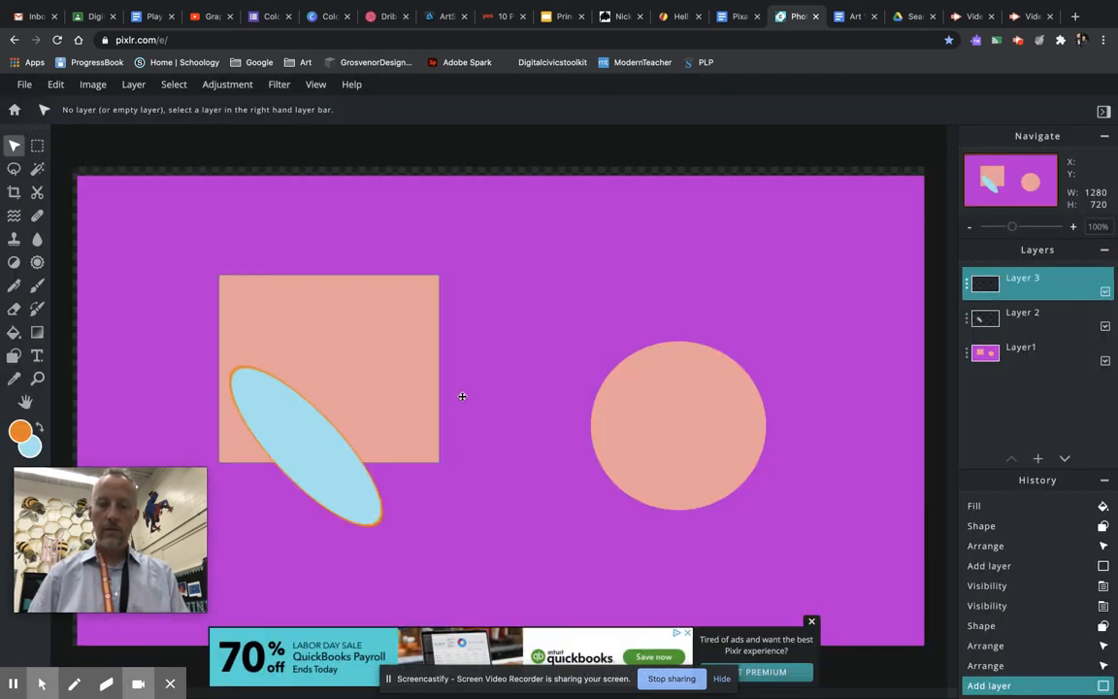
{"action": "left_click_drag", "start_coordinate": [508, 263], "coordinate": [481, 257]}
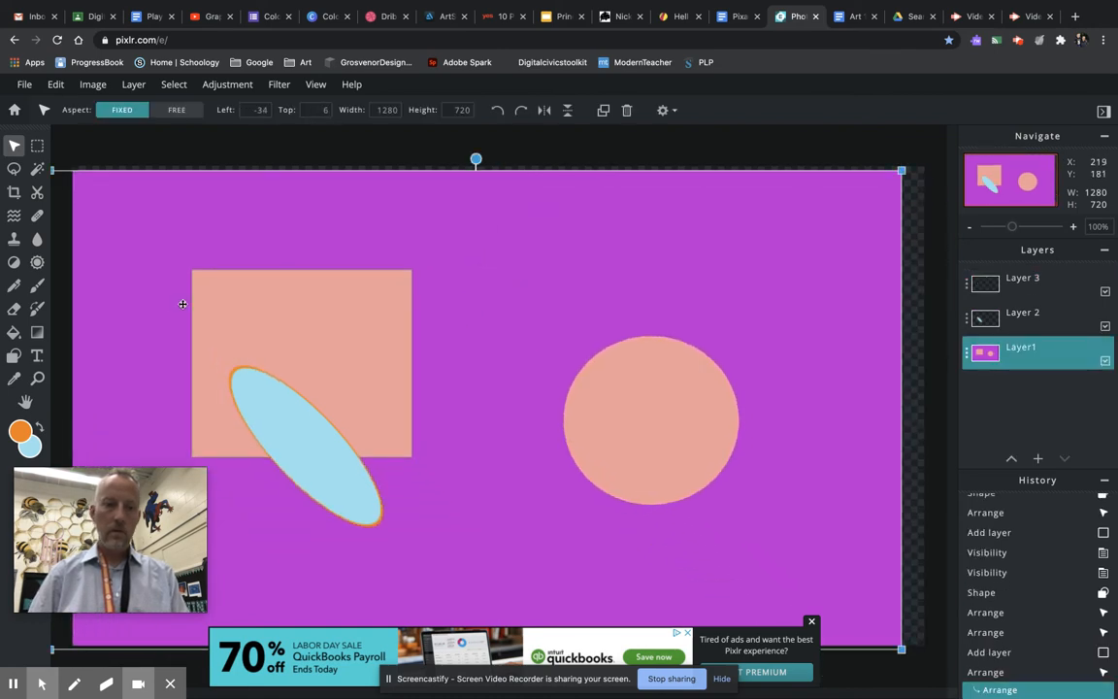
Draw a light blue star with an orange outline on Layer1 between the square and circle, and shift that layer to about 11, 0
{"action": "left_click", "coordinate": [13, 355]}
{"action": "mouse_move", "coordinate": [507, 283]}
{"action": "left_mouse_down"}
{"action": "mouse_move", "coordinate": [592, 393]}
{"action": "mouse_move", "coordinate": [566, 376]}
{"action": "left_mouse_up"}
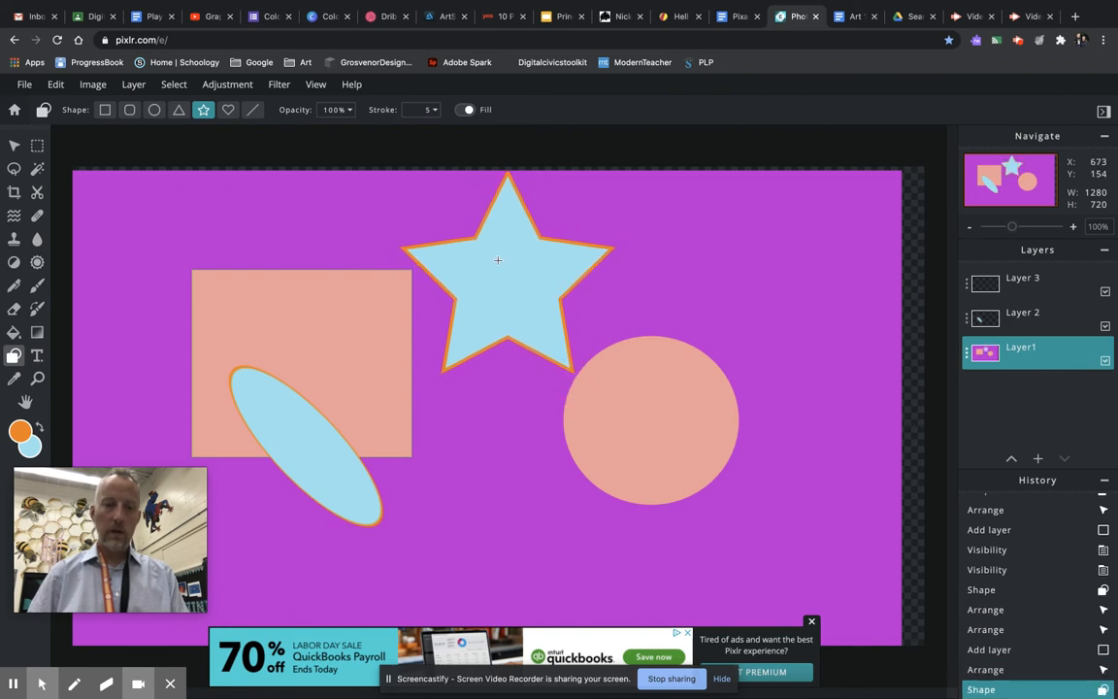
{"action": "left_click", "coordinate": [13, 144]}
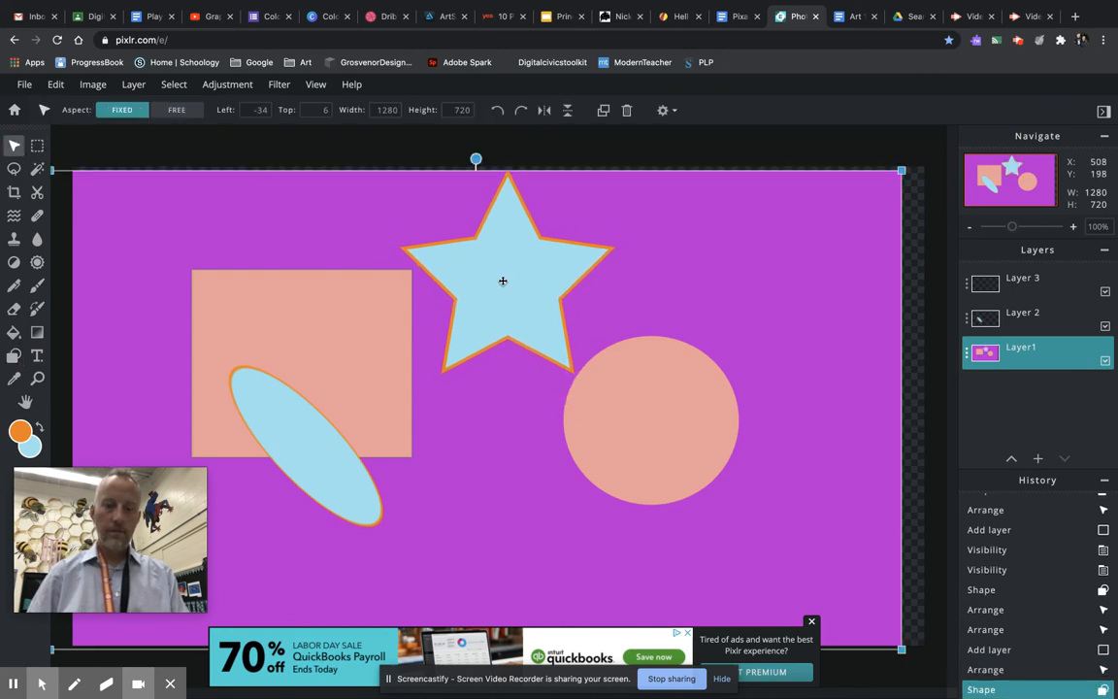
{"action": "left_click_drag", "start_coordinate": [547, 254], "coordinate": [576, 240]}
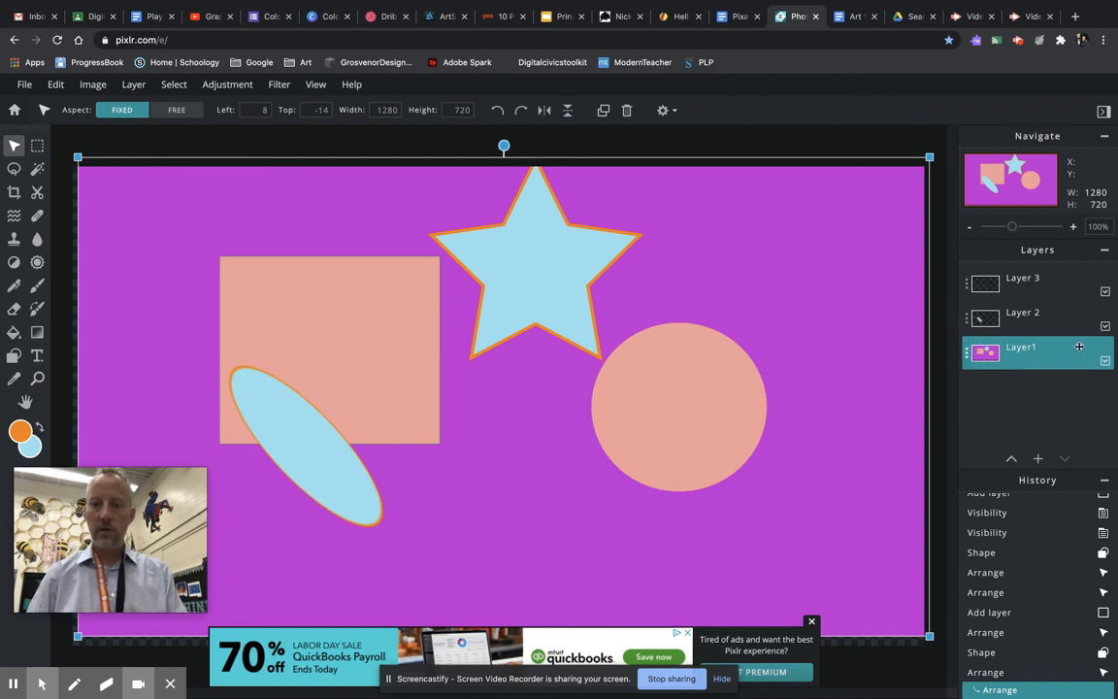
{"action": "mouse_move", "coordinate": [666, 398]}
{"action": "left_mouse_down"}
{"action": "mouse_move", "coordinate": [716, 367]}
{"action": "mouse_move", "coordinate": [602, 447]}
{"action": "mouse_move", "coordinate": [718, 498]}
{"action": "mouse_move", "coordinate": [664, 382]}
{"action": "mouse_move", "coordinate": [666, 398]}
{"action": "left_mouse_up"}
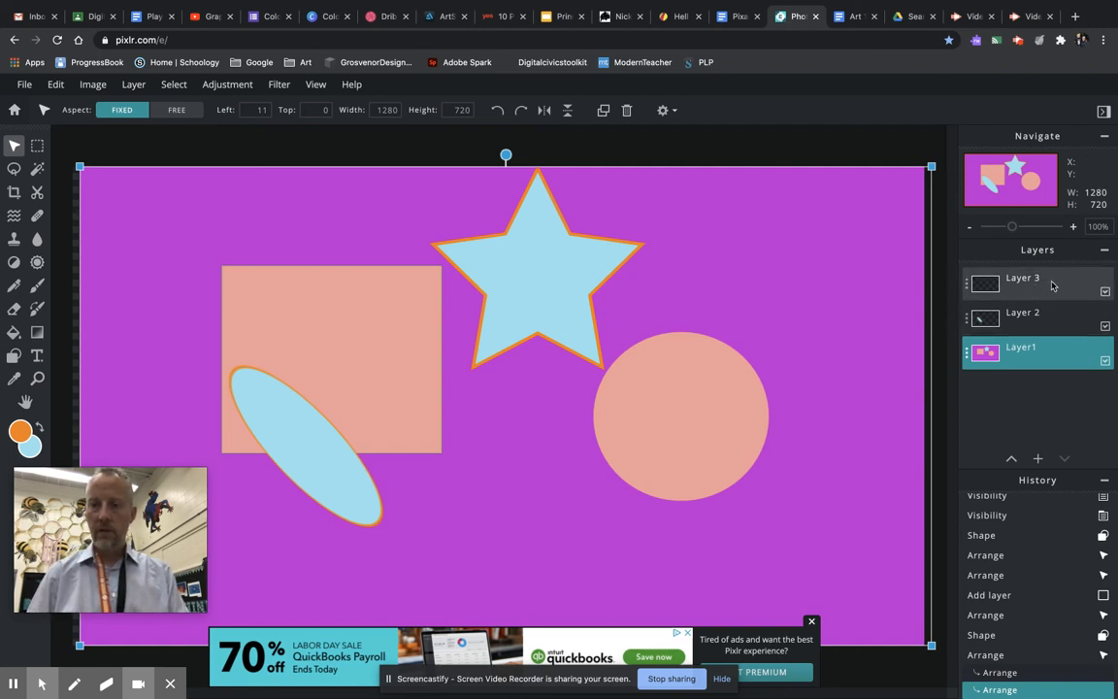
Hide Layer 2 and Layer1 to examine which shapes each layer holds, and show both layers again
{"action": "left_click", "coordinate": [1104, 327]}
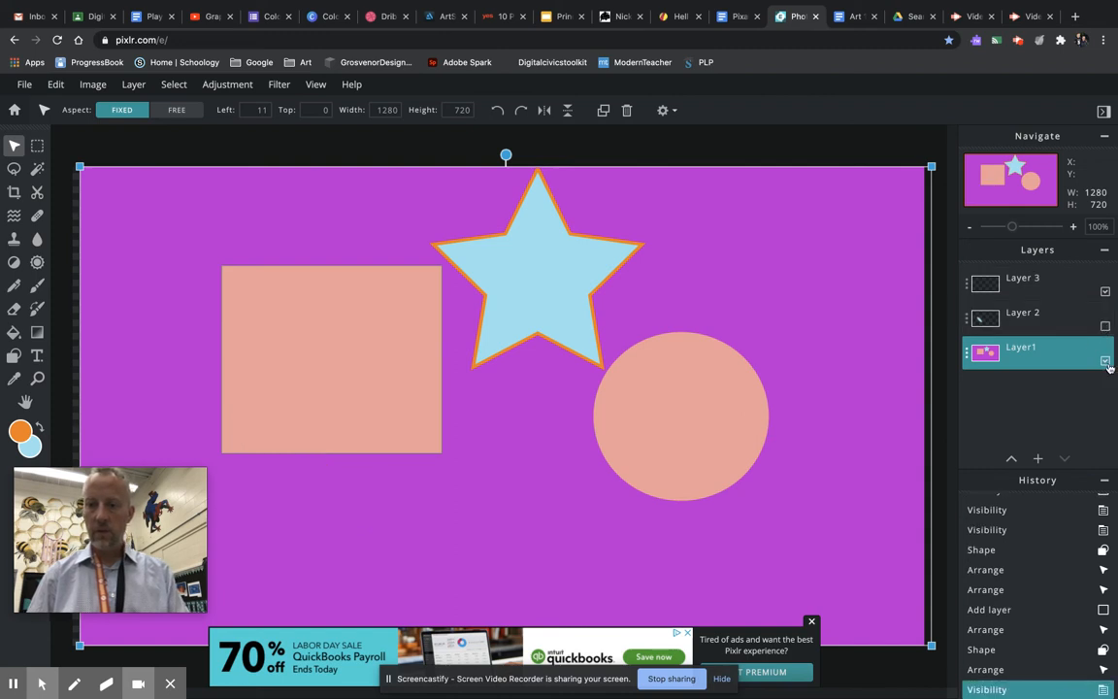
{"action": "left_click", "coordinate": [1104, 360]}
{"action": "left_click", "coordinate": [1029, 270]}
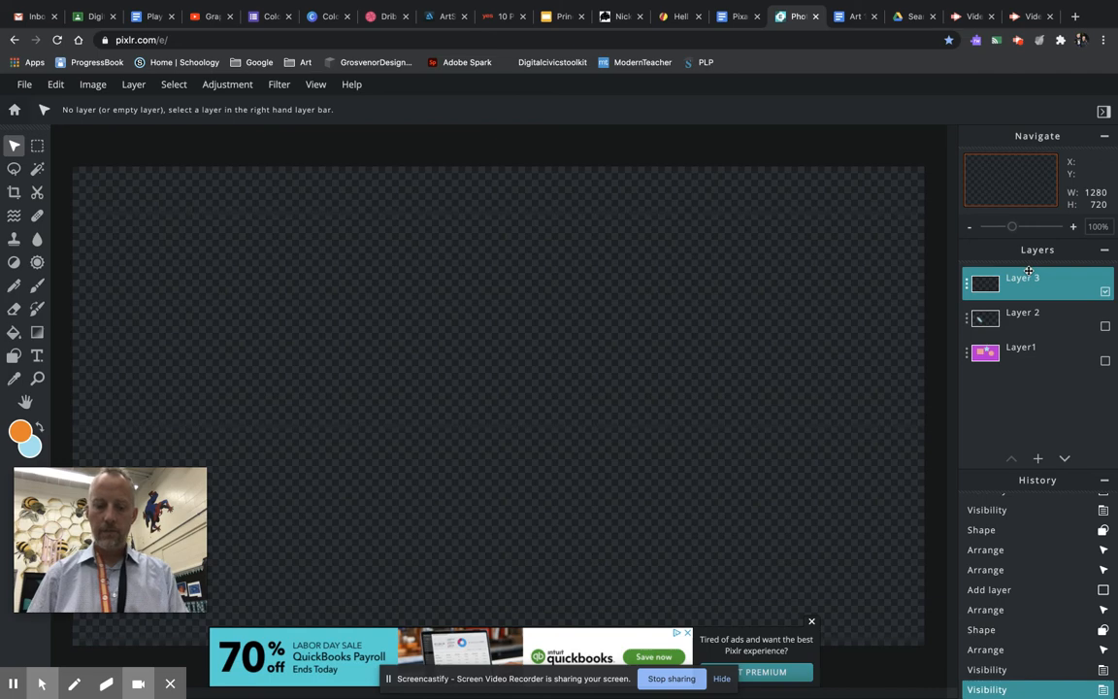
{"action": "left_click", "coordinate": [1105, 326]}
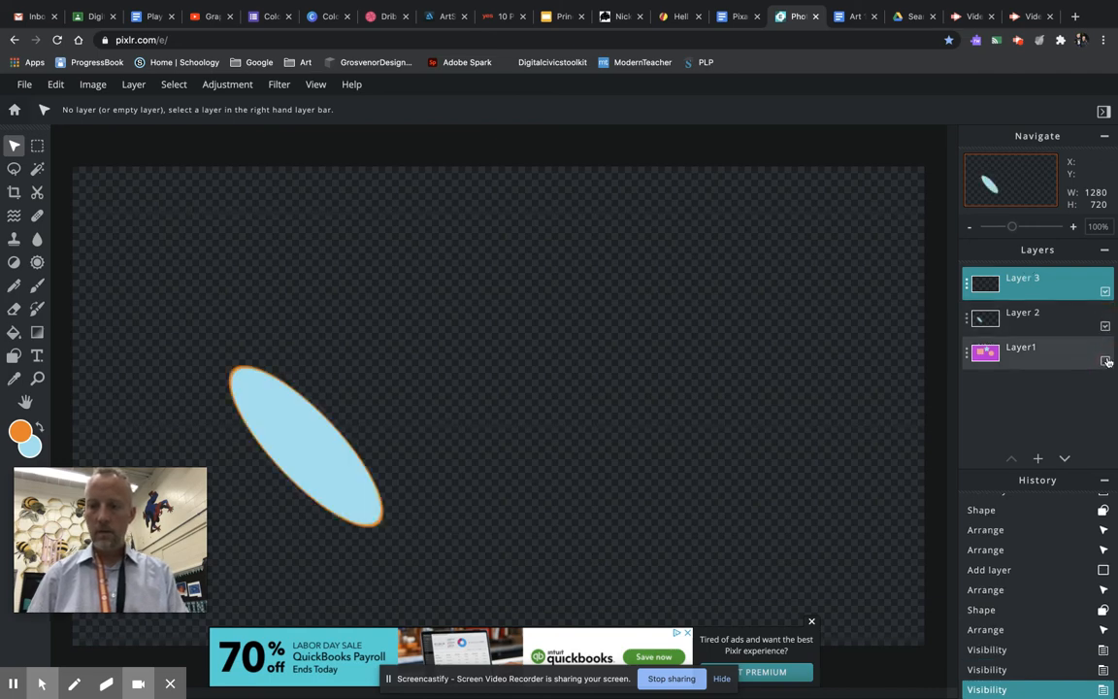
{"action": "left_click", "coordinate": [1105, 360]}
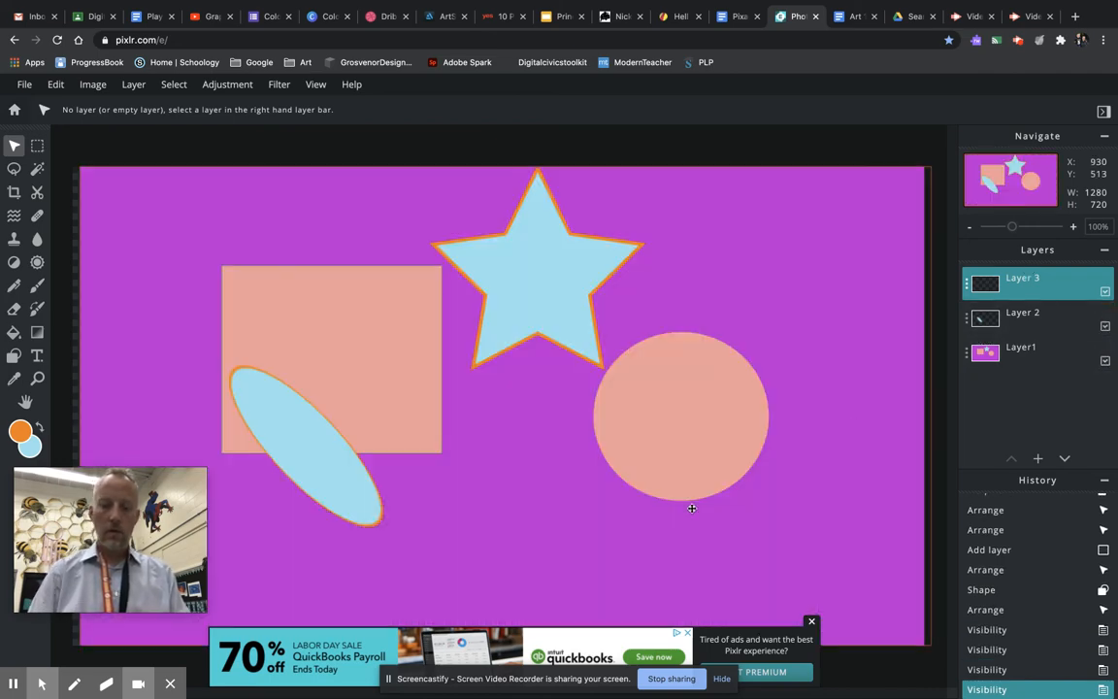
Undo the visibility changes, the last Layer1 move and the star drawn on Layer1
{"action": "key", "text": "ctrl+z"}
{"action": "key", "text": "ctrl+z"}
{"action": "key", "text": "ctrl+z"}
{"action": "key", "text": "ctrl+z"}
{"action": "key", "text": "ctrl+z"}
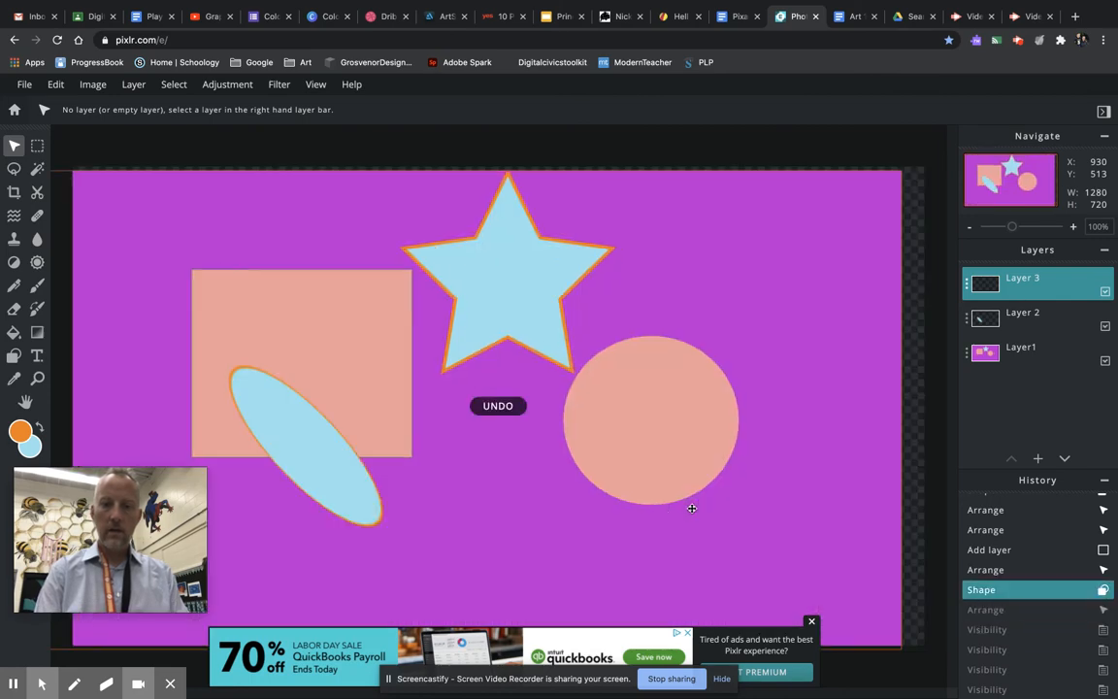
{"action": "key", "text": "ctrl+z"}
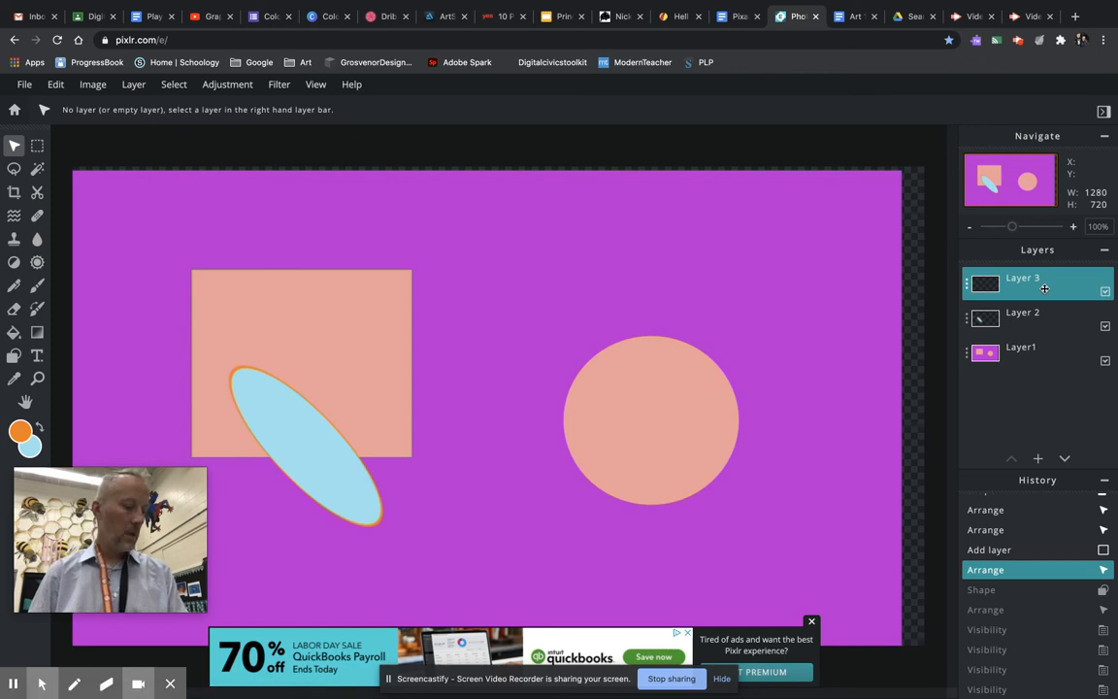
Shift Layer1 to about -17, -24 and make Layer 3 the active layer
{"action": "left_click_drag", "start_coordinate": [444, 293], "coordinate": [452, 267]}
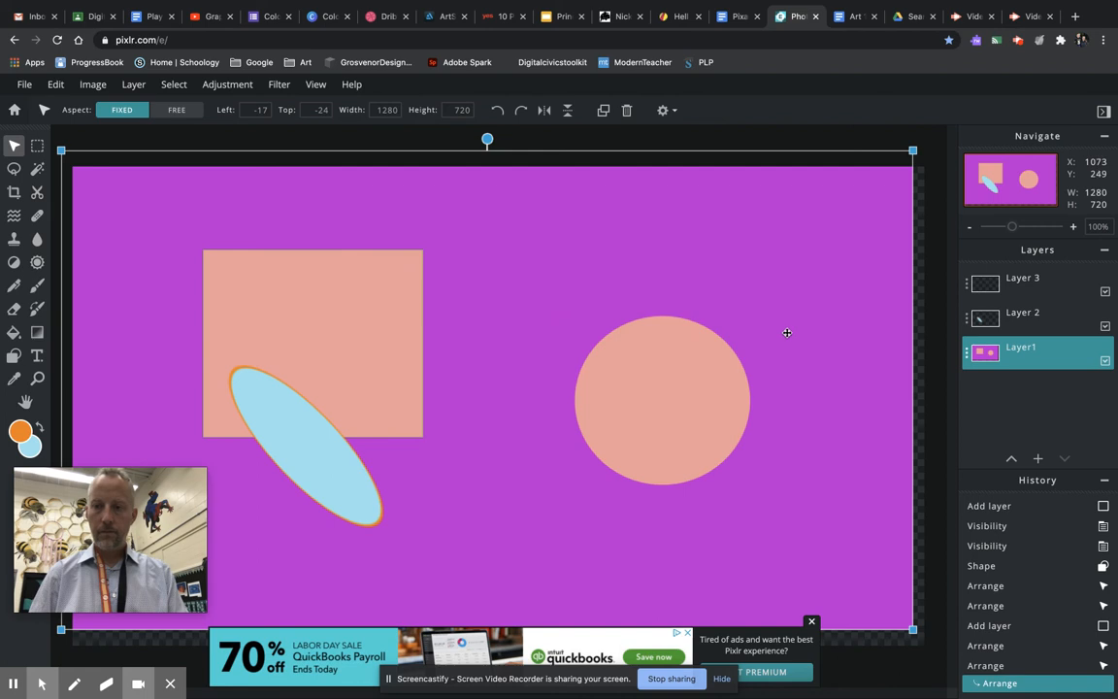
{"action": "left_click", "coordinate": [1028, 278]}
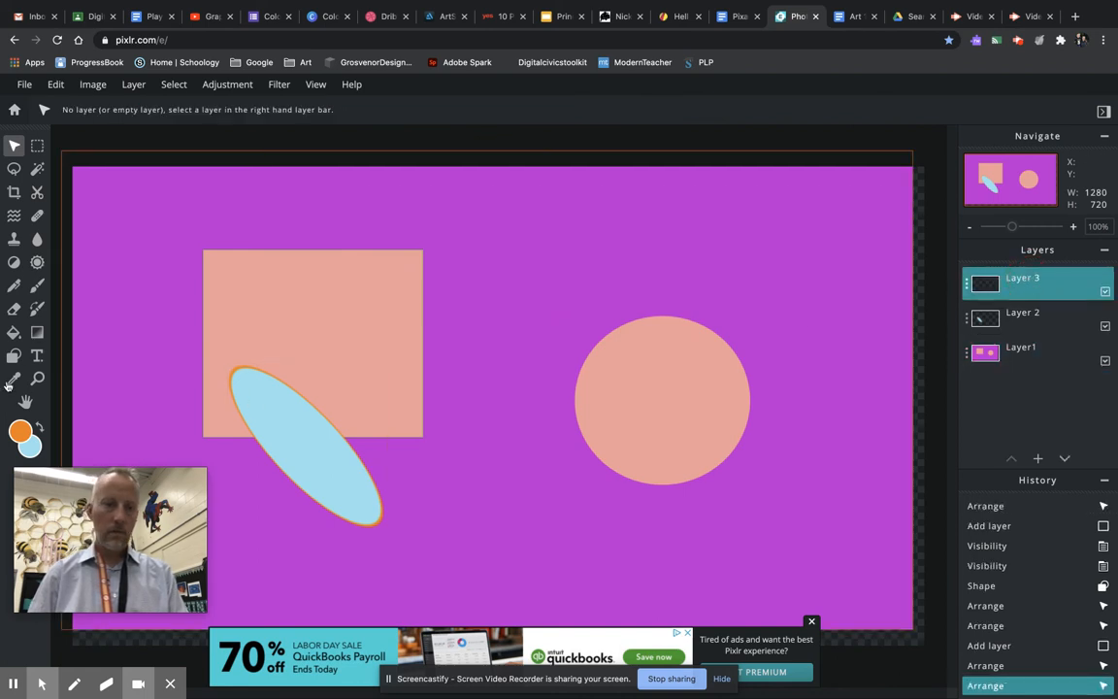
Set the foreground color to lime green #A5F200 and draw a light blue star with that outline color on Layer 3
{"action": "left_click", "coordinate": [12, 356]}
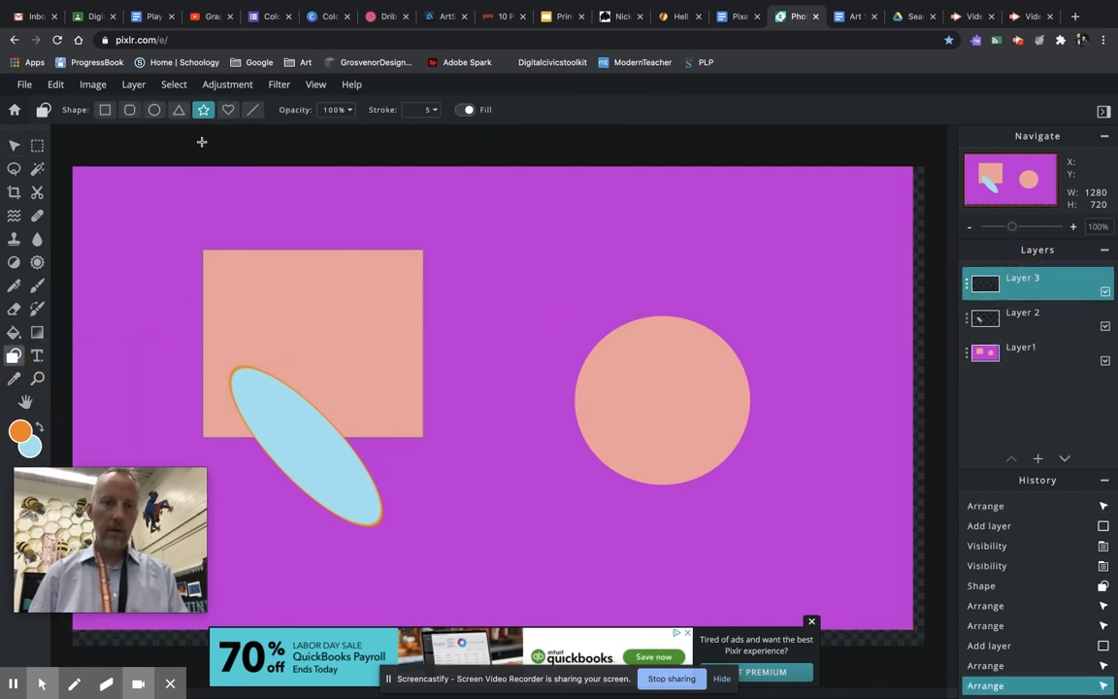
{"action": "left_click", "coordinate": [19, 430]}
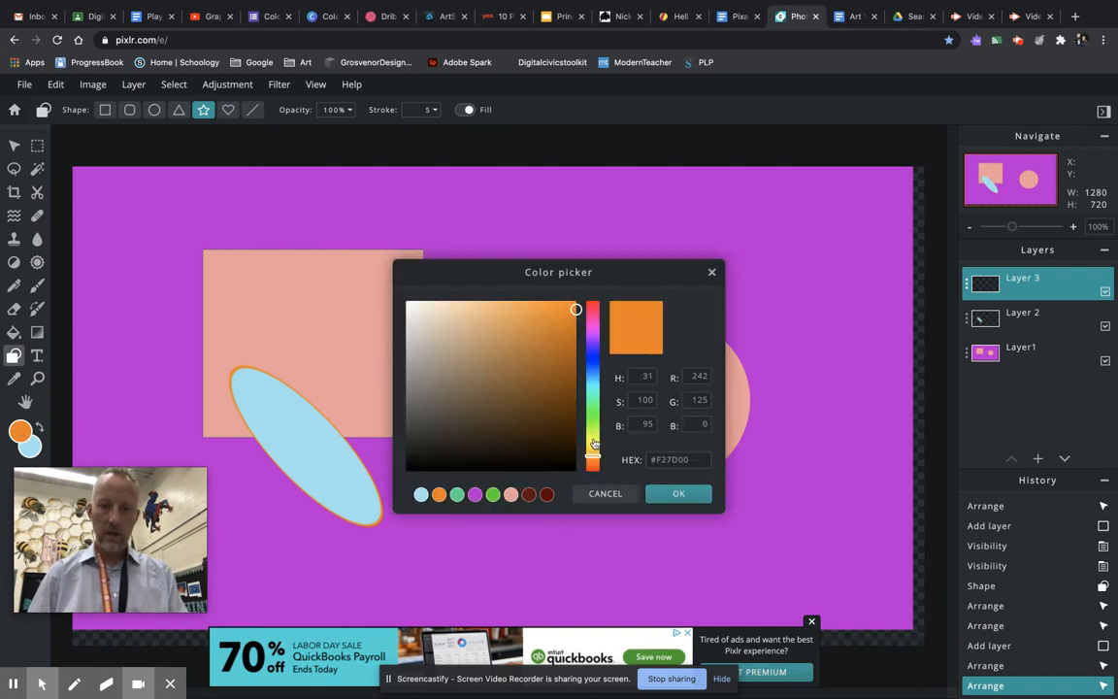
{"action": "left_click", "coordinate": [594, 443]}
{"action": "left_click_drag", "start_coordinate": [595, 443], "coordinate": [594, 436]}
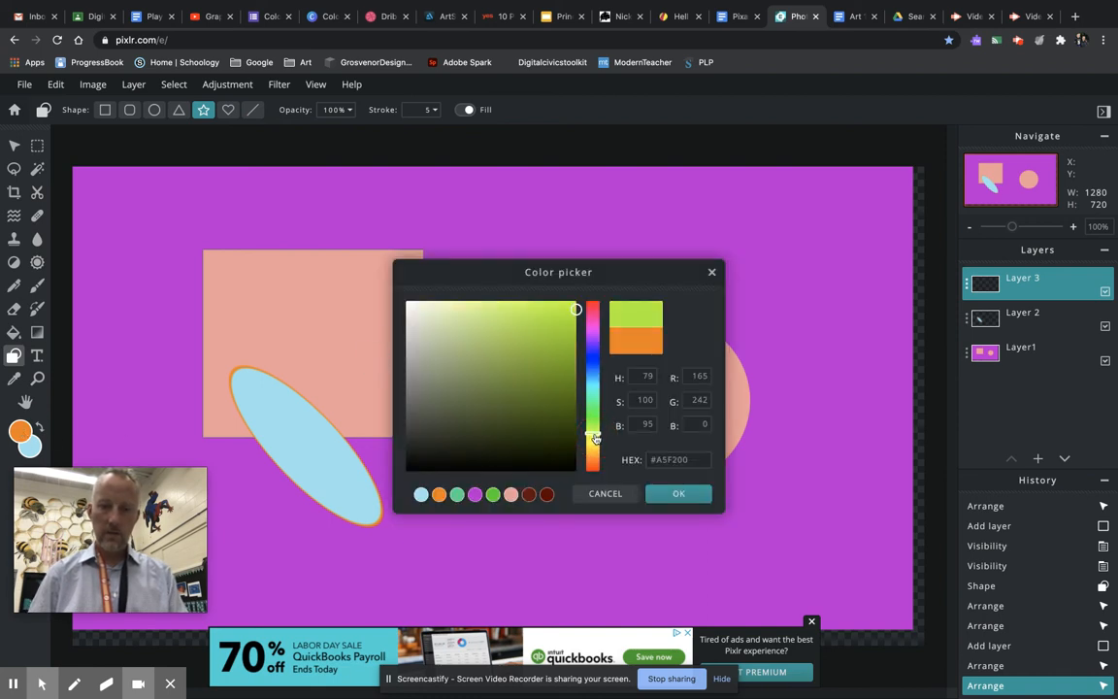
{"action": "left_click", "coordinate": [682, 494]}
{"action": "left_click_drag", "start_coordinate": [490, 281], "coordinate": [553, 381]}
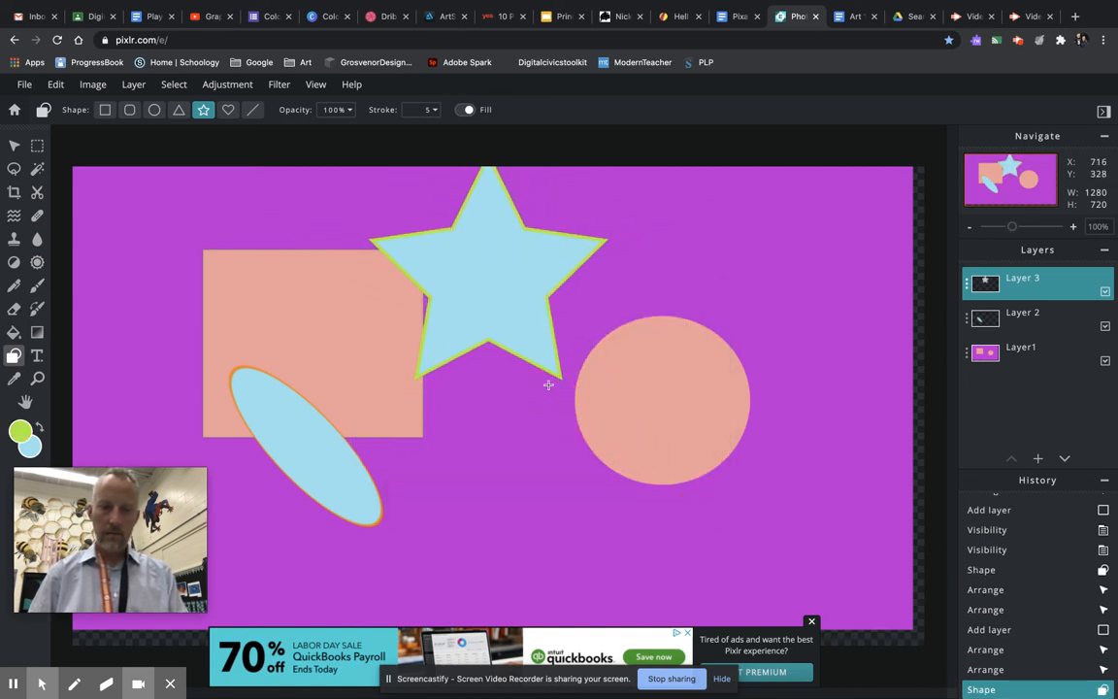
Swap the foreground and background colors and draw a lime green star with a light blue outline overlapping the first star
{"action": "left_click", "coordinate": [21, 436]}
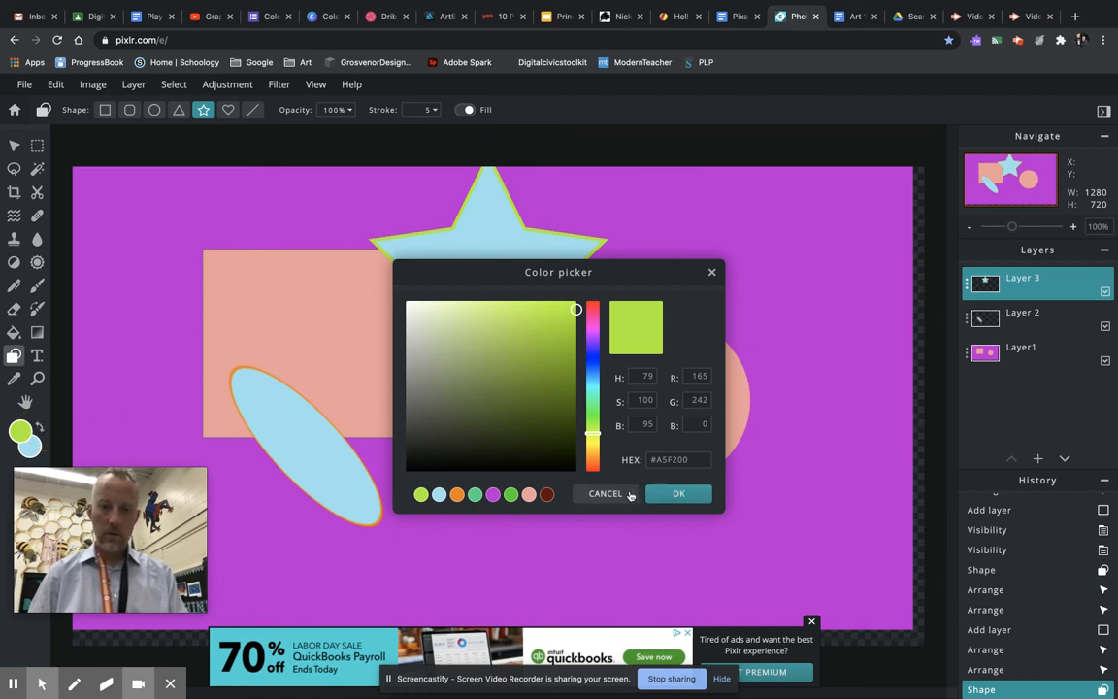
{"action": "left_click", "coordinate": [682, 495]}
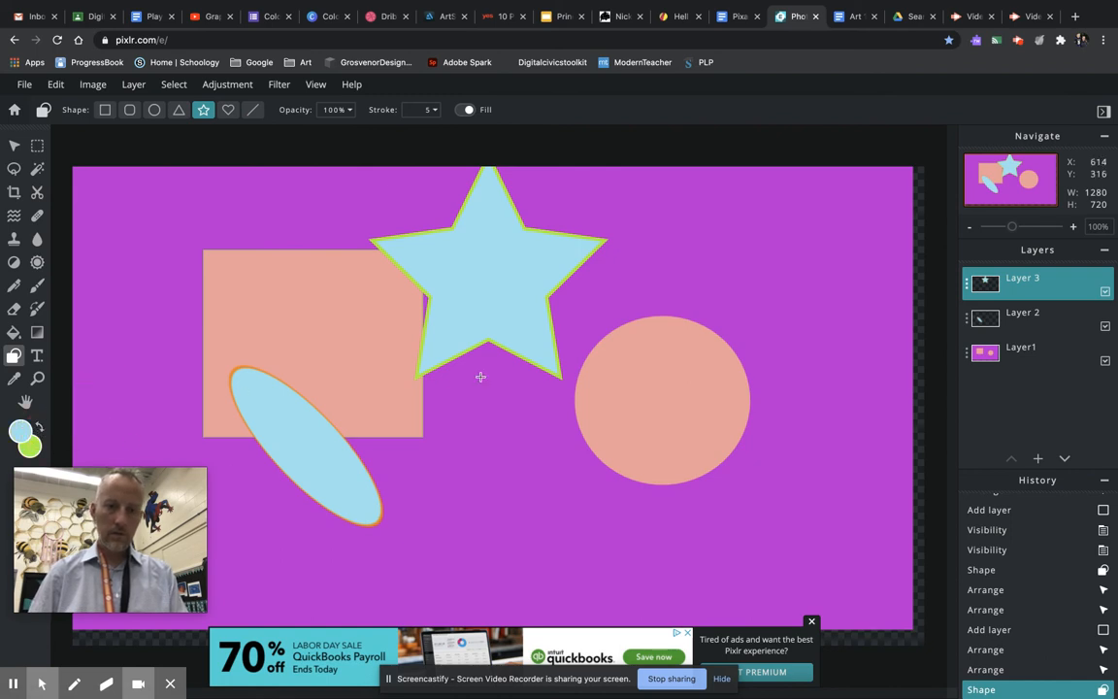
{"action": "left_click_drag", "start_coordinate": [495, 400], "coordinate": [569, 495]}
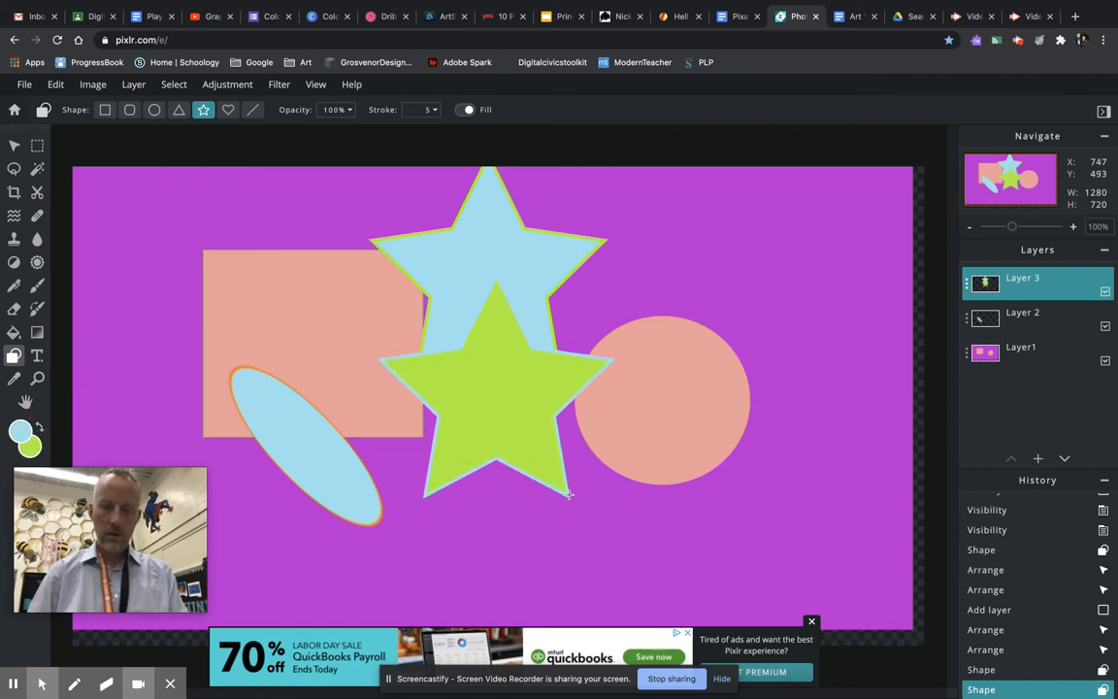
Undo both stars drawn on Layer 3
{"action": "key", "text": "ctrl+z"}
{"action": "key", "text": "ctrl+z"}
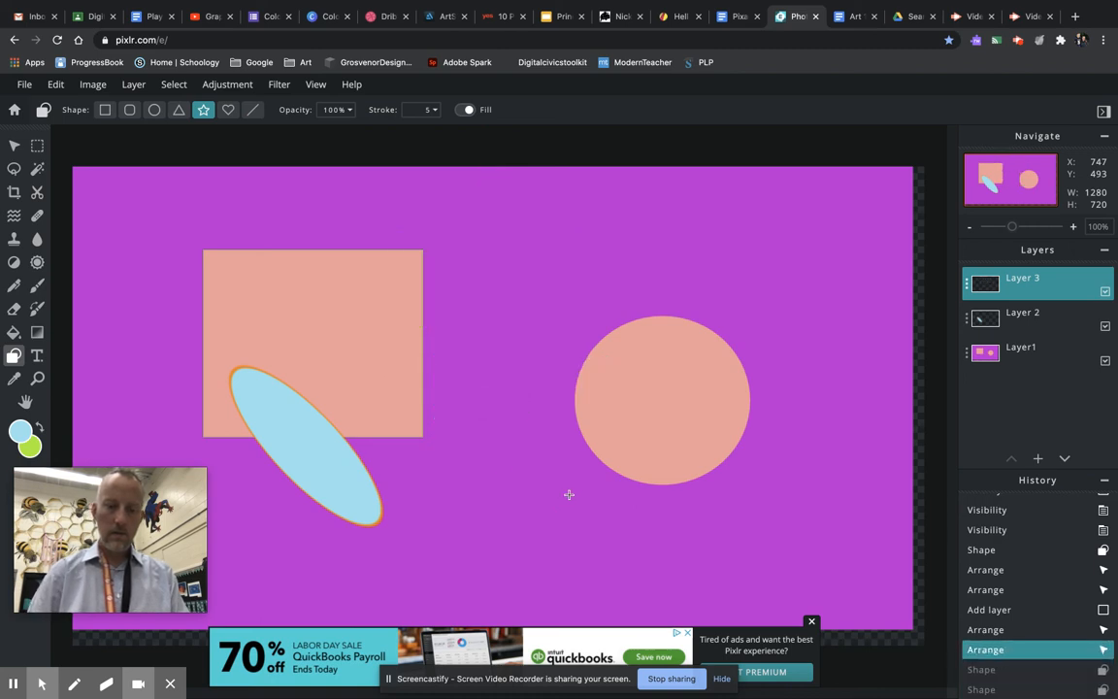
Draw a lime green star about 428 by 402 px with a light blue outline on Layer 3 and move it partly over the circle
{"action": "left_click_drag", "start_coordinate": [458, 372], "coordinate": [543, 490]}
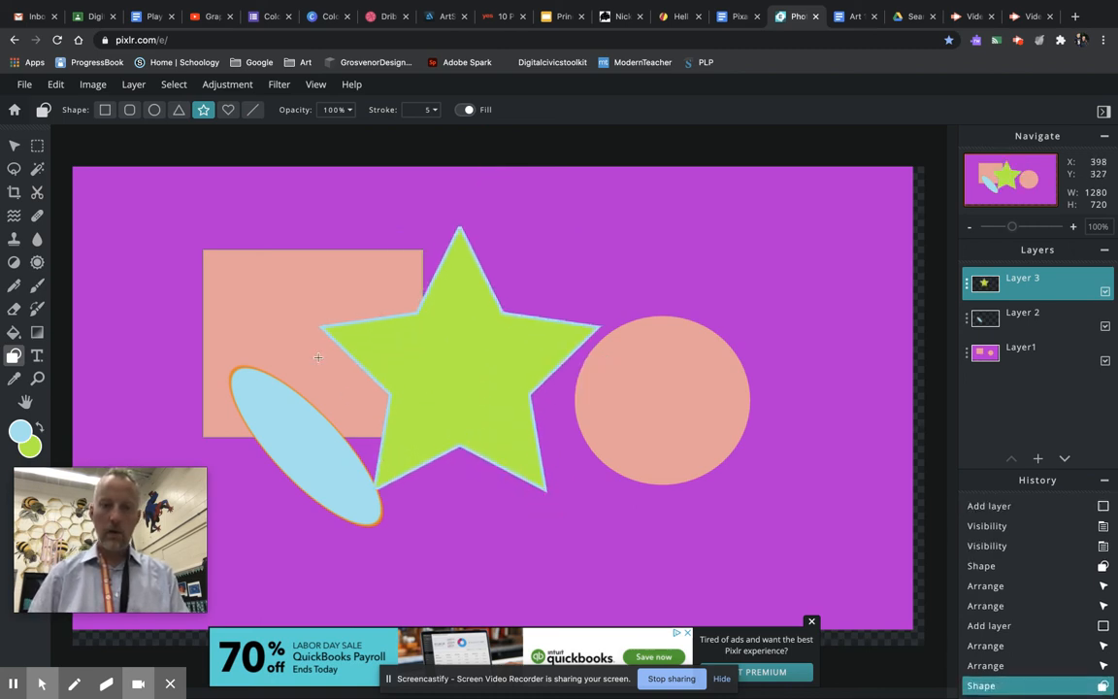
{"action": "left_click", "coordinate": [14, 145]}
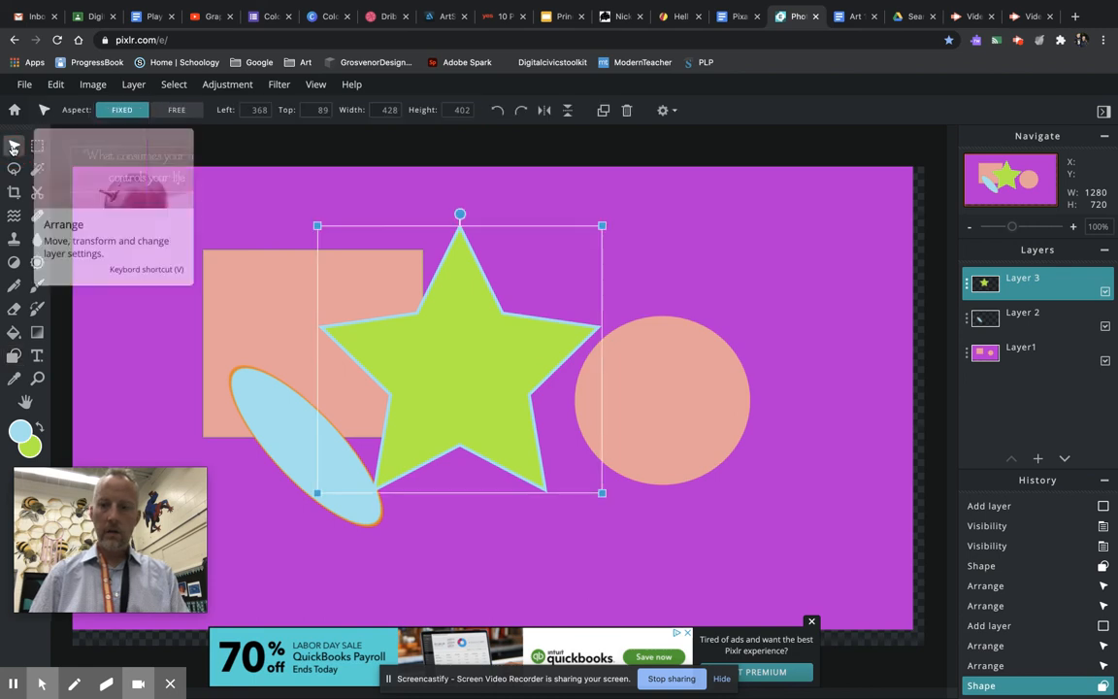
{"action": "left_click_drag", "start_coordinate": [443, 383], "coordinate": [584, 466]}
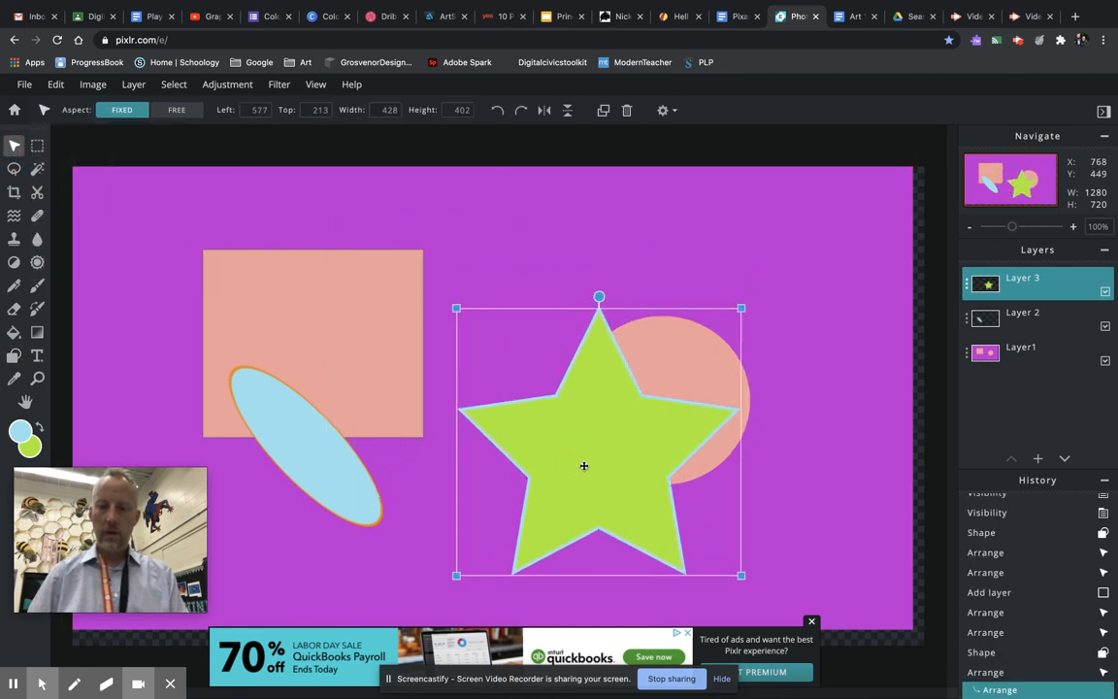
Reposition the layers: shift the Layer 2 ellipse down and right, the Layer 3 star to about 549, 269, and Layer1 to about -44, 21
{"action": "left_click", "coordinate": [307, 459]}
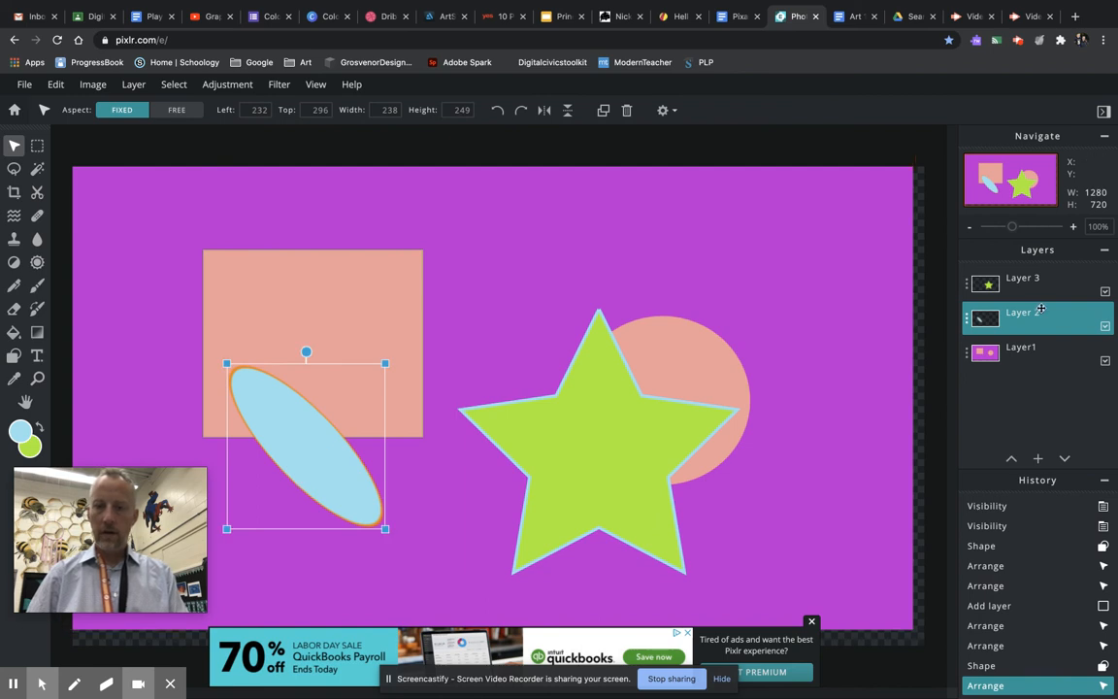
{"action": "left_click_drag", "start_coordinate": [294, 445], "coordinate": [333, 492]}
{"action": "left_click", "coordinate": [1023, 356]}
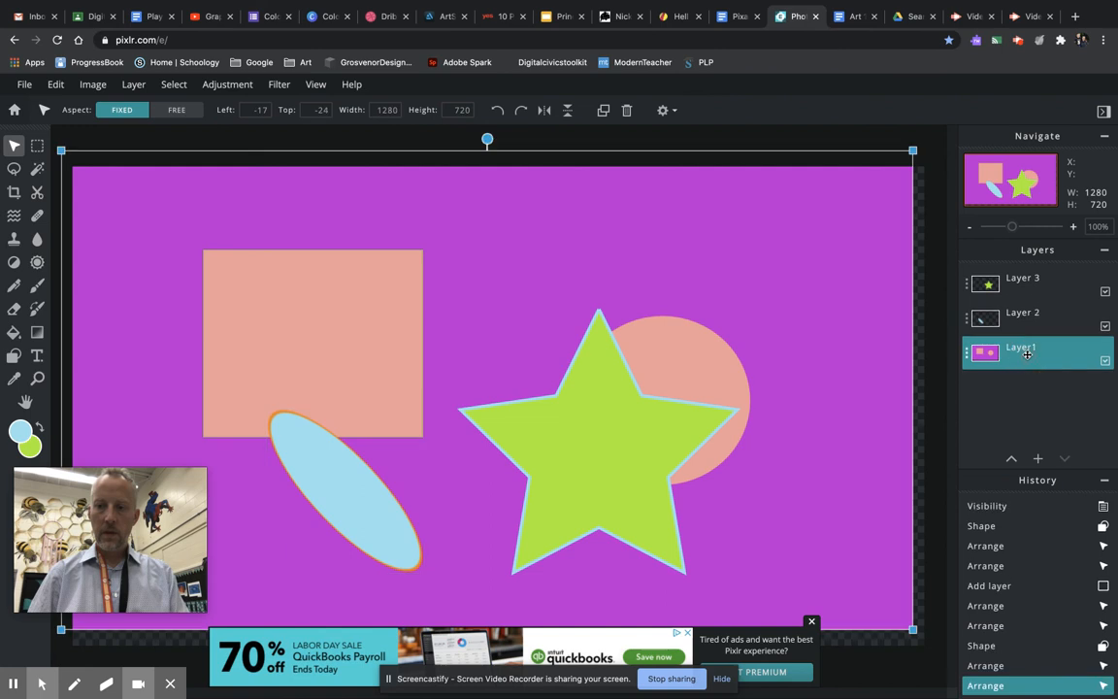
{"action": "left_click_drag", "start_coordinate": [730, 363], "coordinate": [712, 399]}
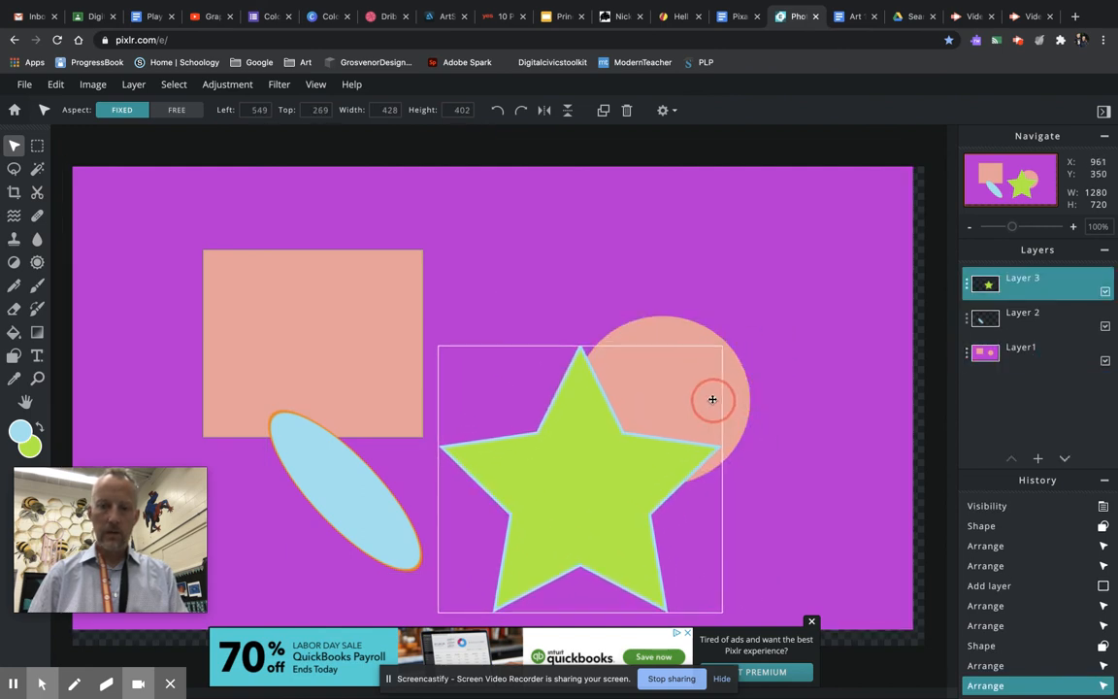
{"action": "left_click_drag", "start_coordinate": [786, 337], "coordinate": [768, 367]}
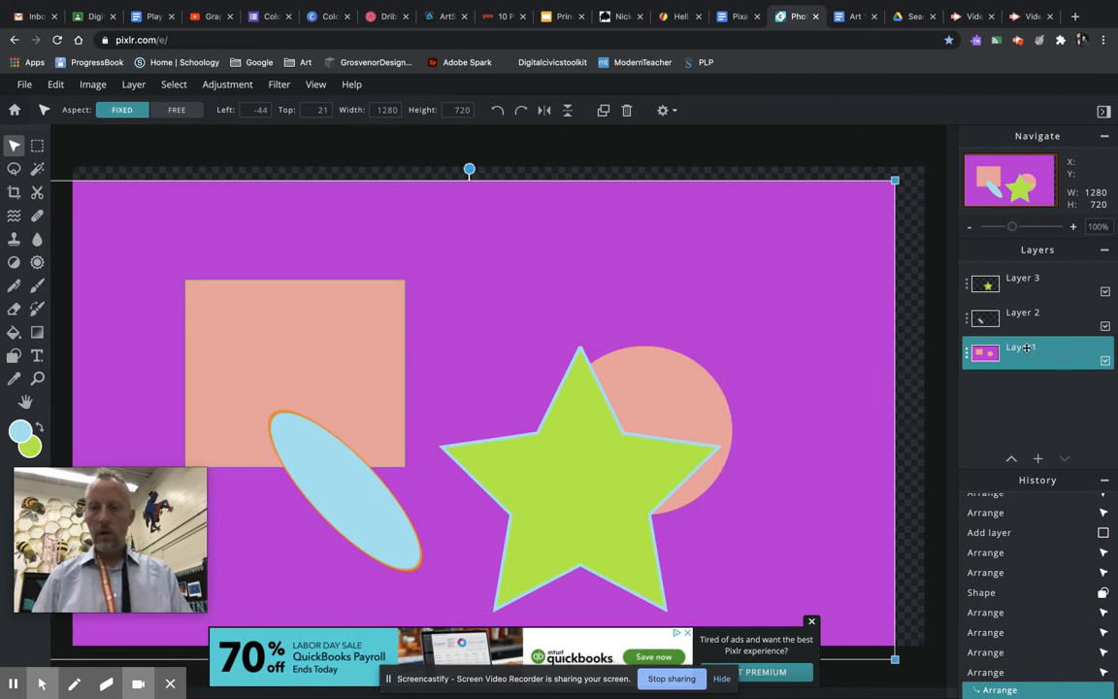
Add an empty layer above Layer 3
{"action": "left_click", "coordinate": [1047, 288]}
{"action": "left_click", "coordinate": [1037, 458]}
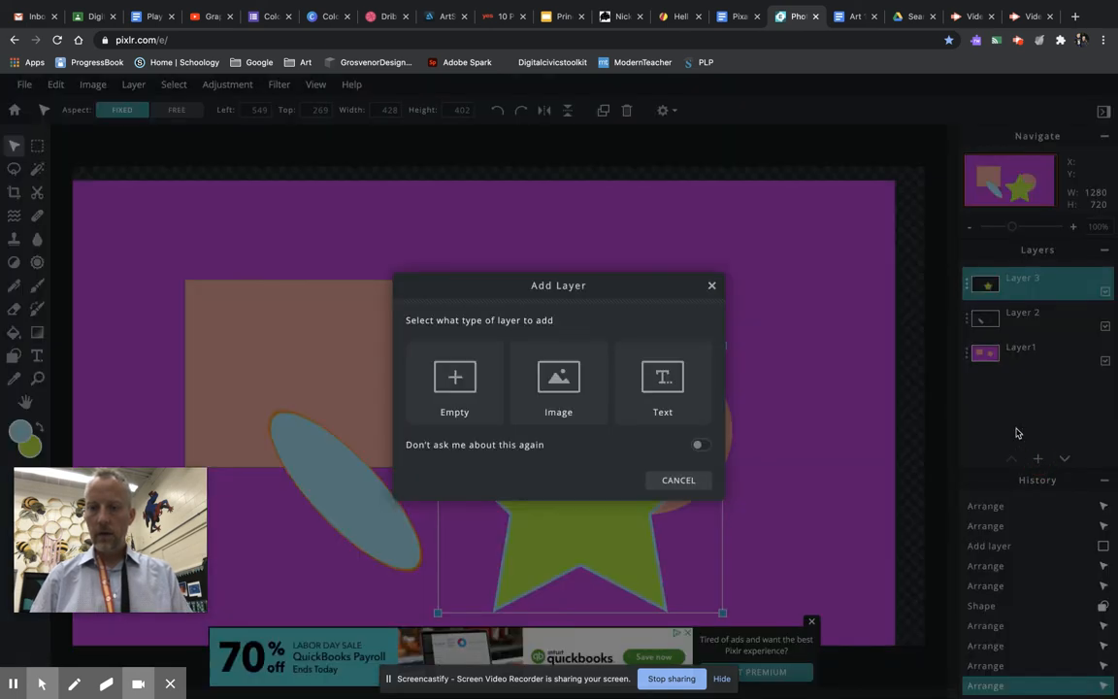
{"action": "left_click", "coordinate": [455, 379]}
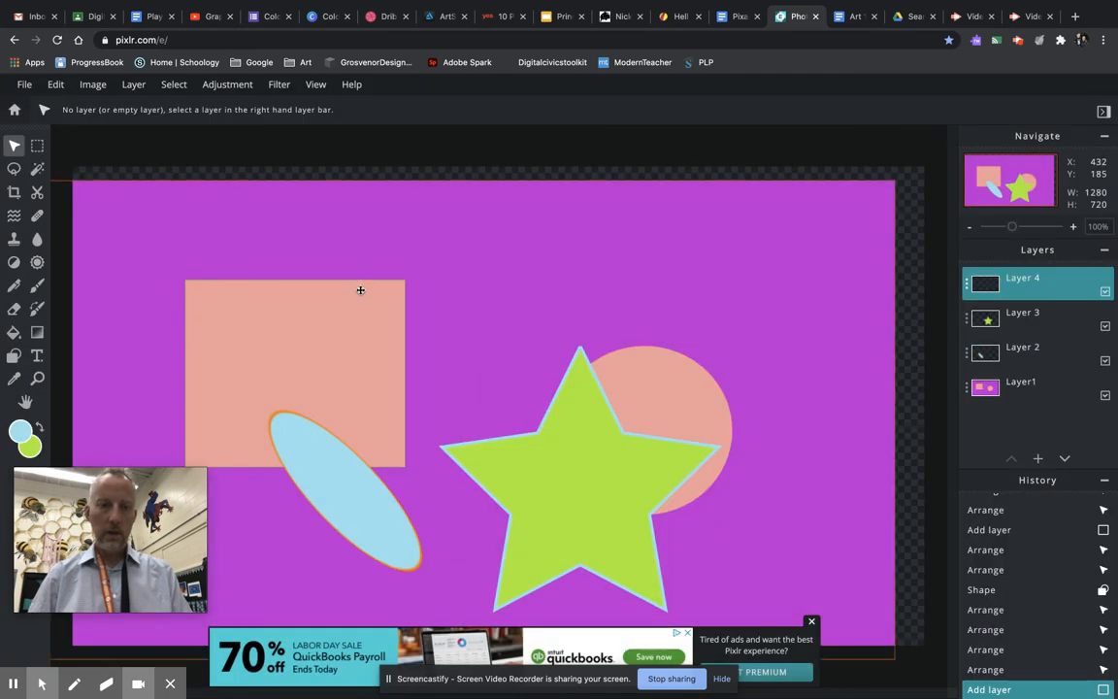
Practice rectangular marquees in new selection mode across the canvas, ending with one about 164 by 158 px over the star's upper tip
{"action": "left_click", "coordinate": [37, 146]}
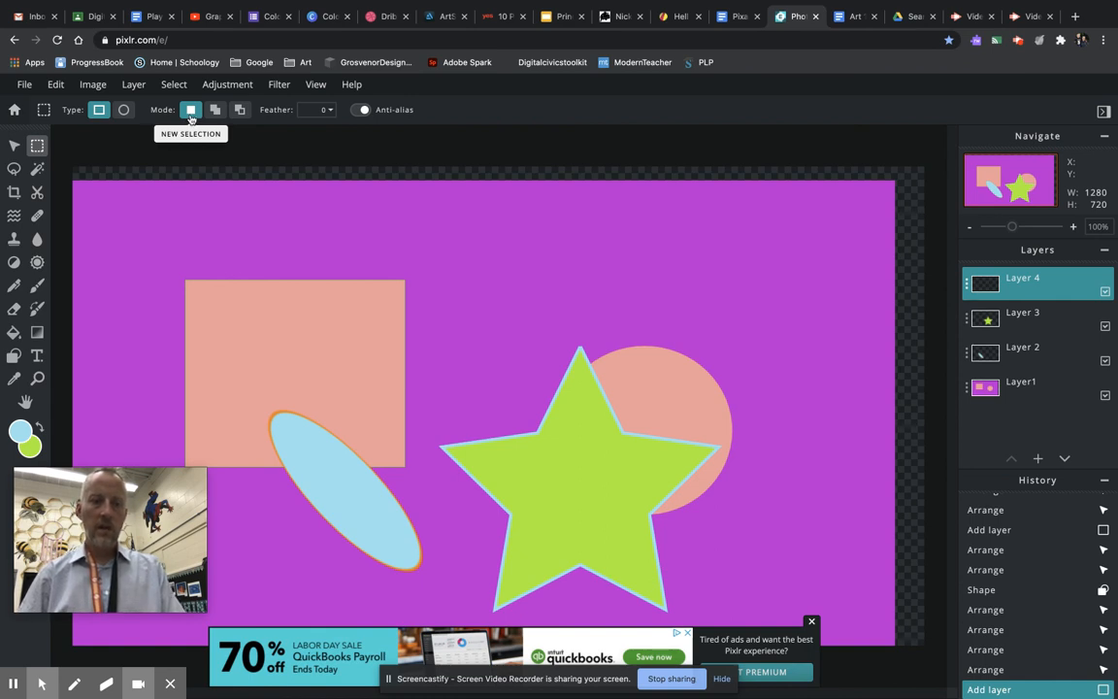
{"action": "left_click_drag", "start_coordinate": [192, 239], "coordinate": [283, 324]}
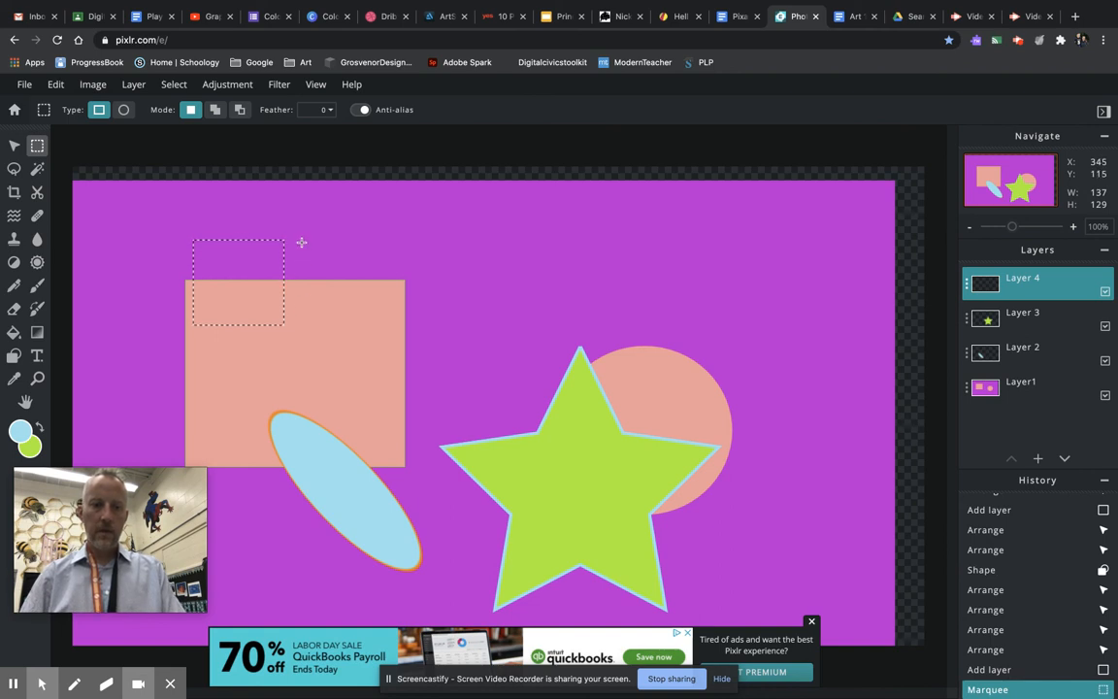
{"action": "left_click_drag", "start_coordinate": [301, 241], "coordinate": [391, 356]}
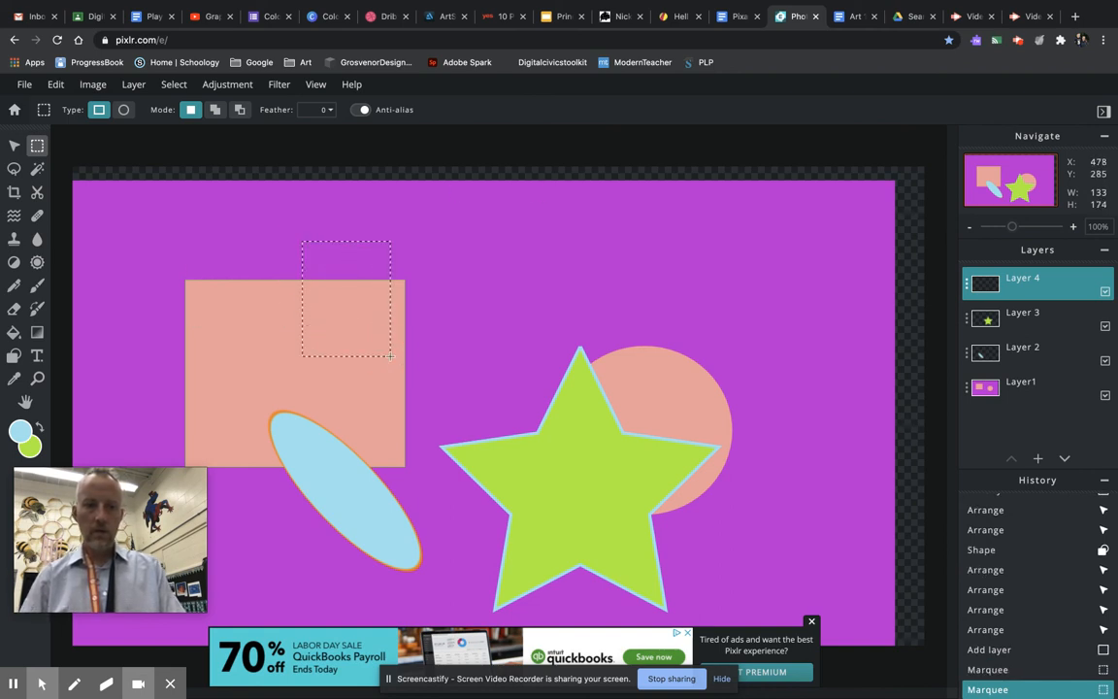
{"action": "left_click_drag", "start_coordinate": [415, 254], "coordinate": [520, 371]}
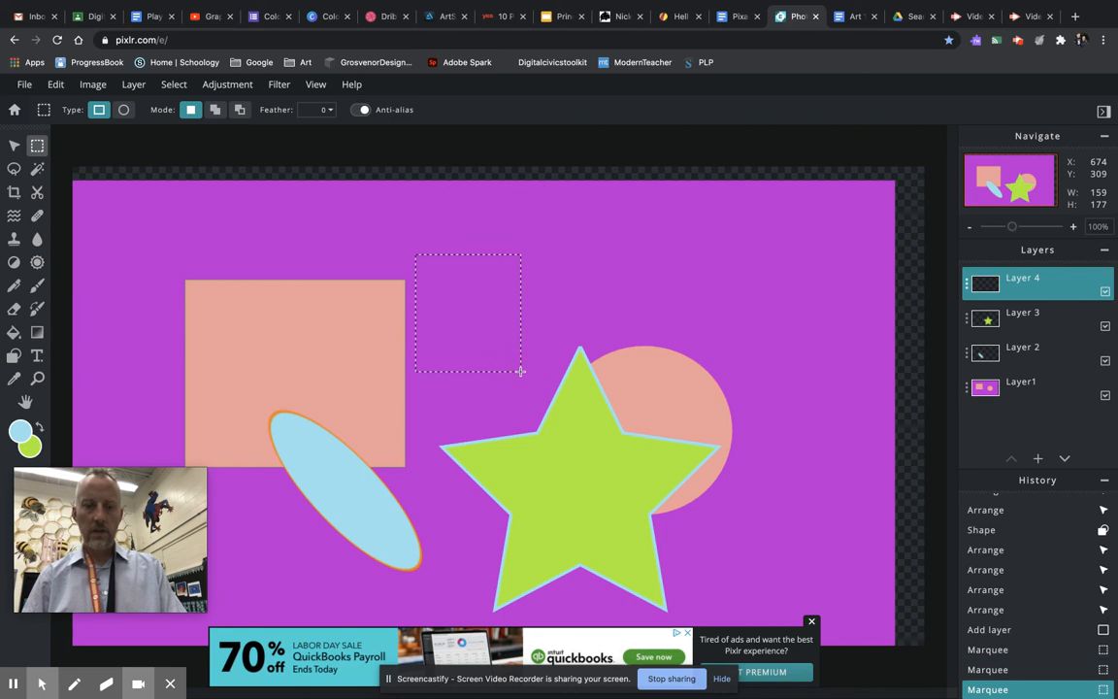
{"action": "left_click_drag", "start_coordinate": [544, 274], "coordinate": [652, 377]}
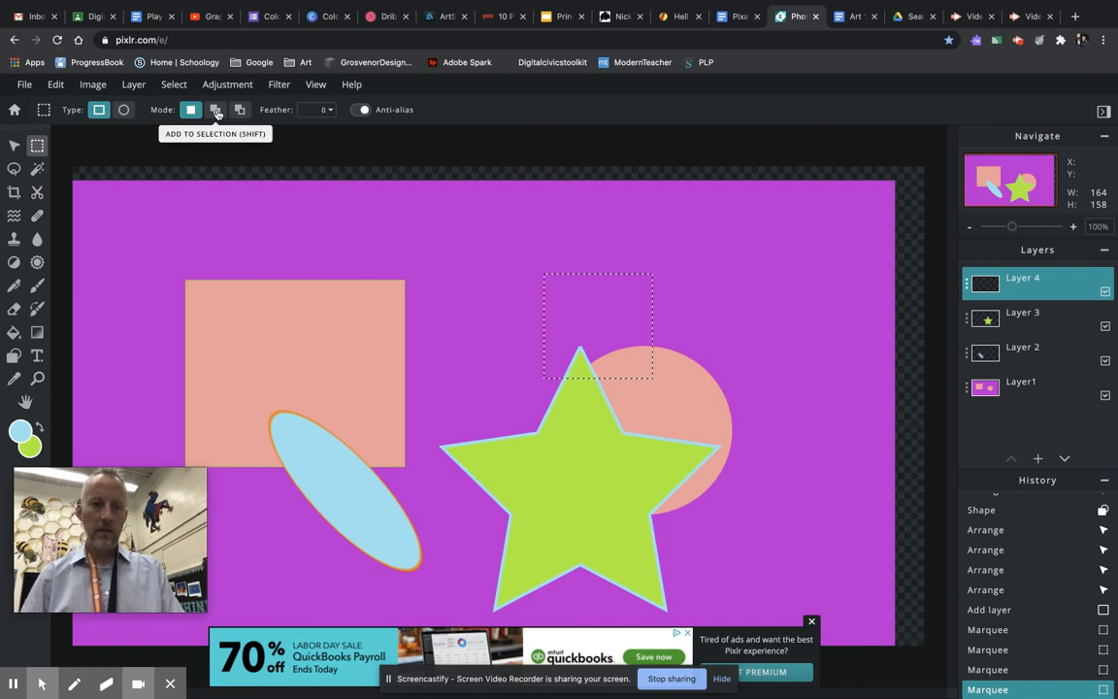
Add several separate and overlapping rectangles to the selection, plus an ellipse joined to the upper right of the area above the star
{"action": "left_click", "coordinate": [217, 110]}
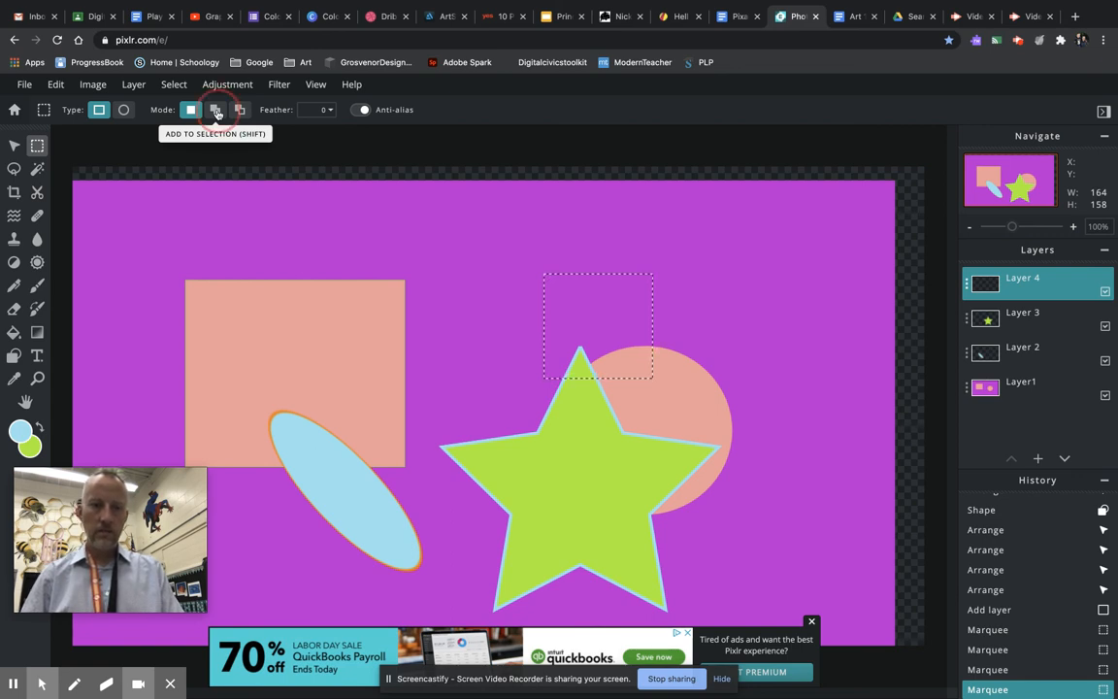
{"action": "left_click_drag", "start_coordinate": [102, 254], "coordinate": [273, 377]}
{"action": "left_click_drag", "start_coordinate": [303, 291], "coordinate": [348, 357]}
{"action": "left_click_drag", "start_coordinate": [362, 259], "coordinate": [418, 331]}
{"action": "left_click_drag", "start_coordinate": [274, 272], "coordinate": [392, 336]}
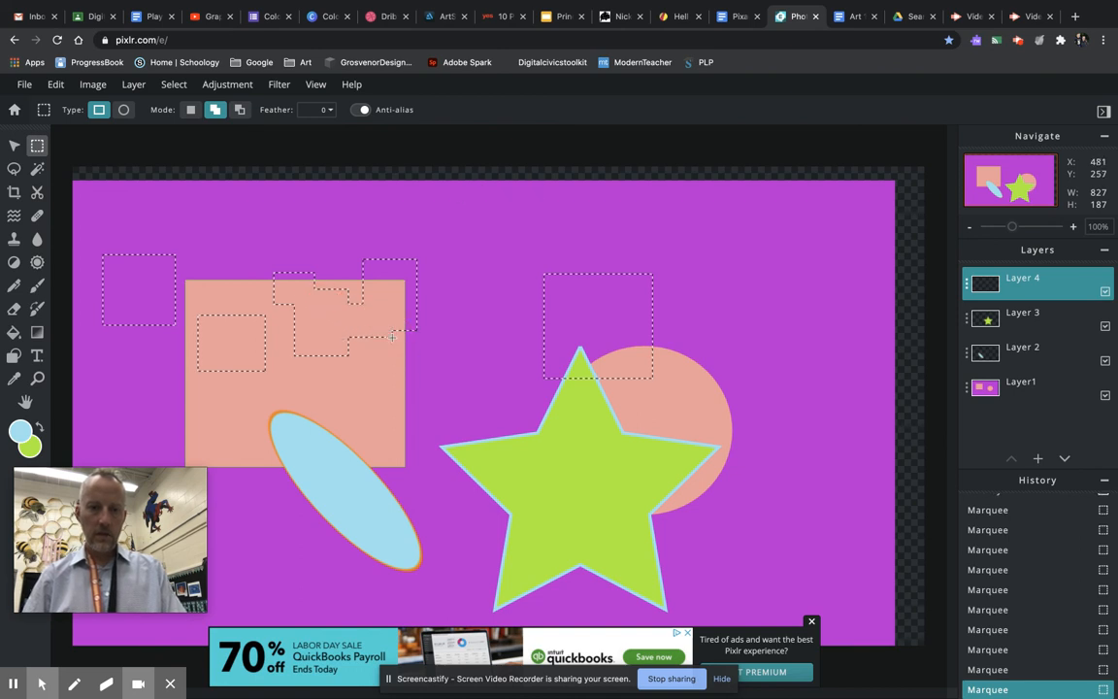
{"action": "left_click_drag", "start_coordinate": [496, 309], "coordinate": [589, 347]}
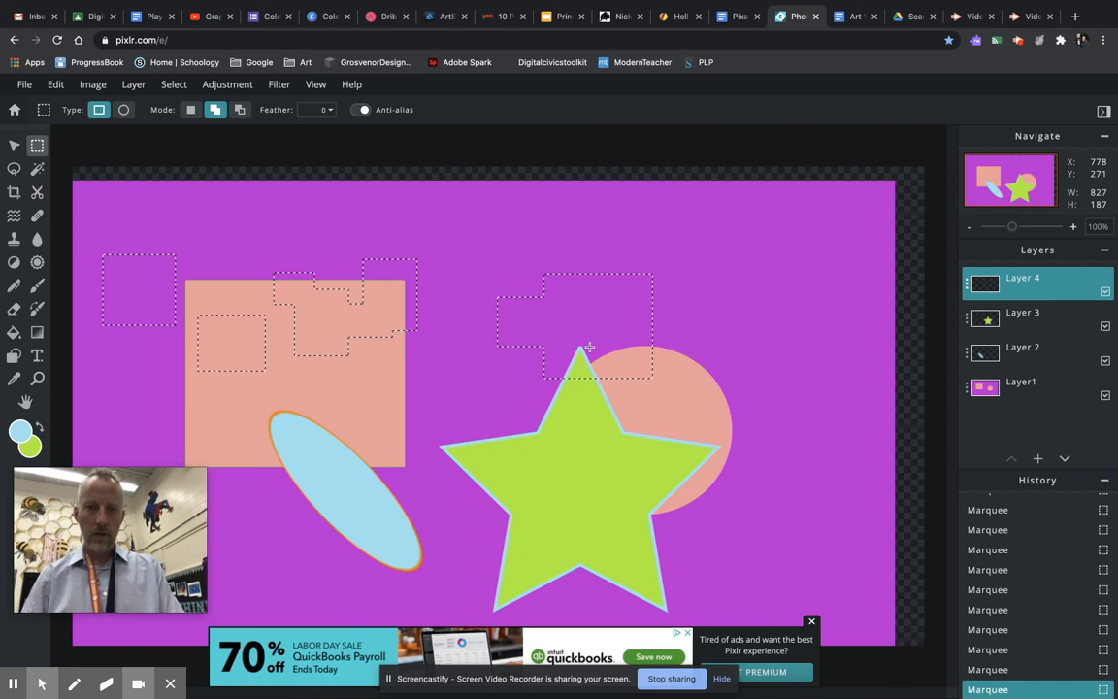
{"action": "left_click", "coordinate": [123, 109]}
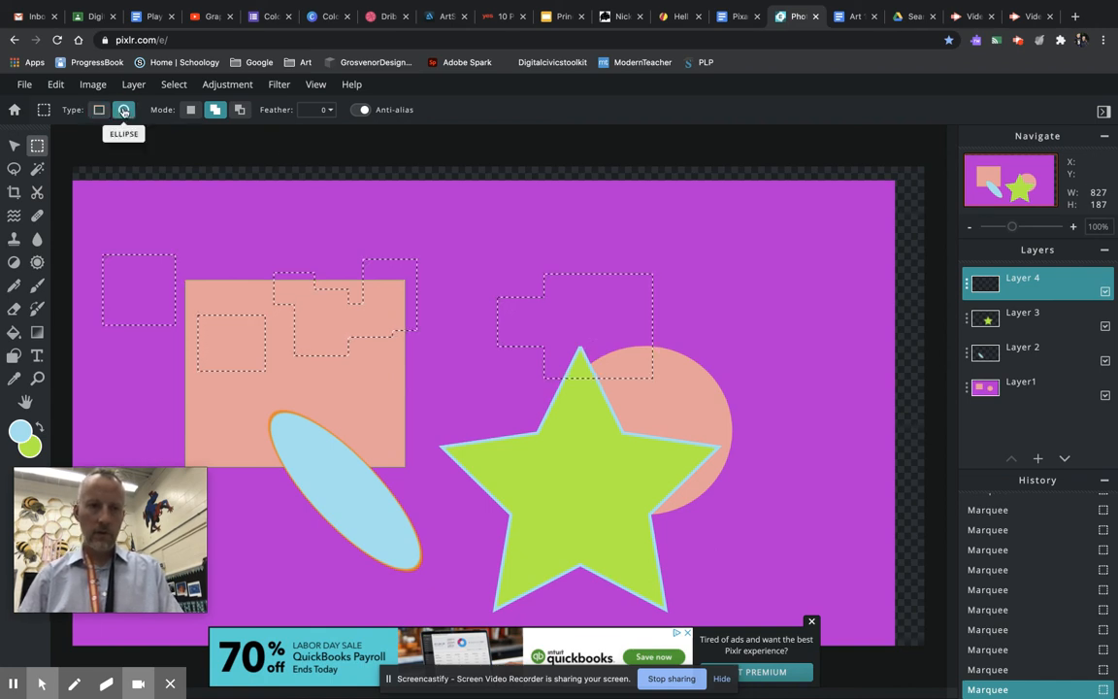
{"action": "left_click_drag", "start_coordinate": [726, 231], "coordinate": [604, 335]}
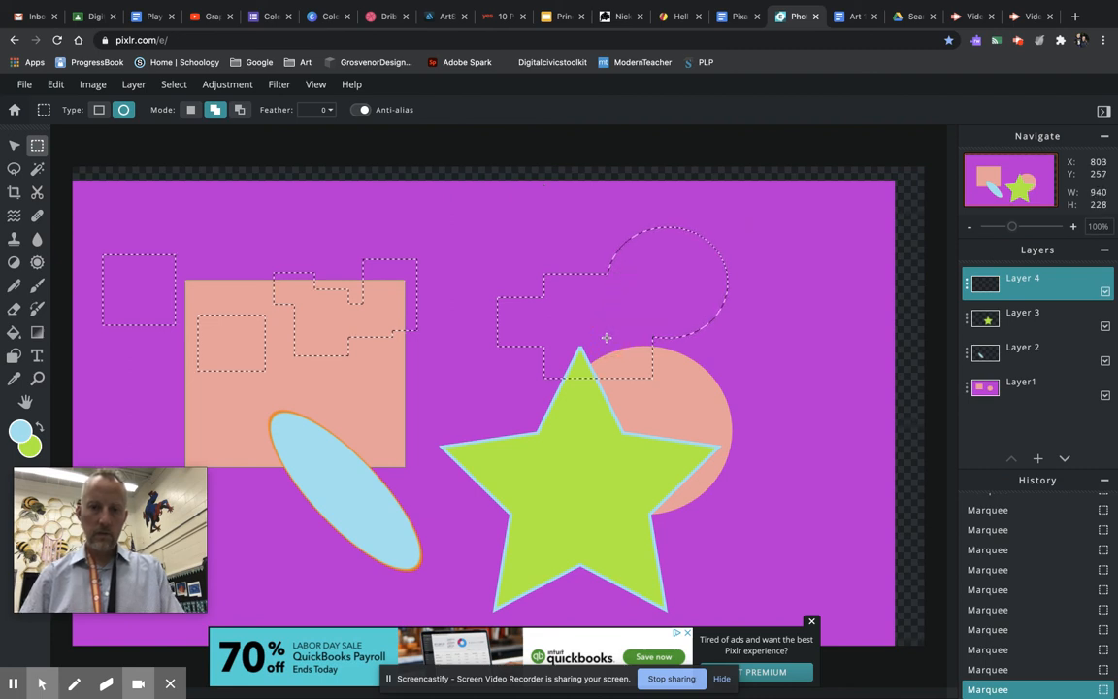
Subtract a small ellipse inside the round selected area and two ellipses along the edges of the selection over the square's upper right
{"action": "left_click", "coordinate": [241, 113]}
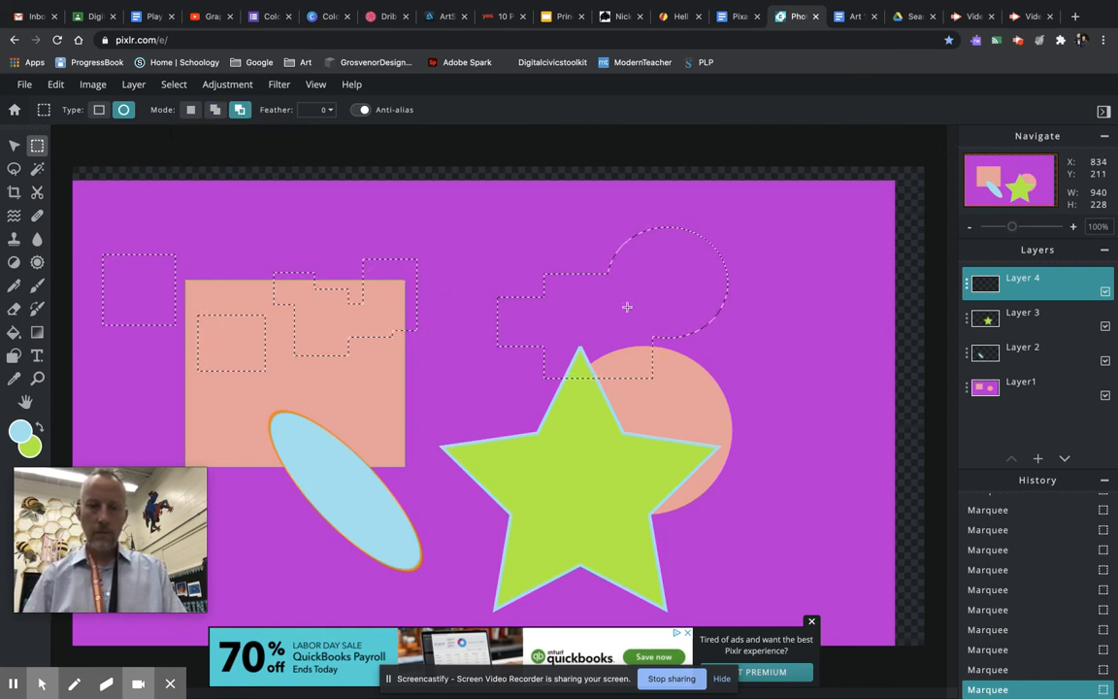
{"action": "left_click_drag", "start_coordinate": [649, 260], "coordinate": [697, 316]}
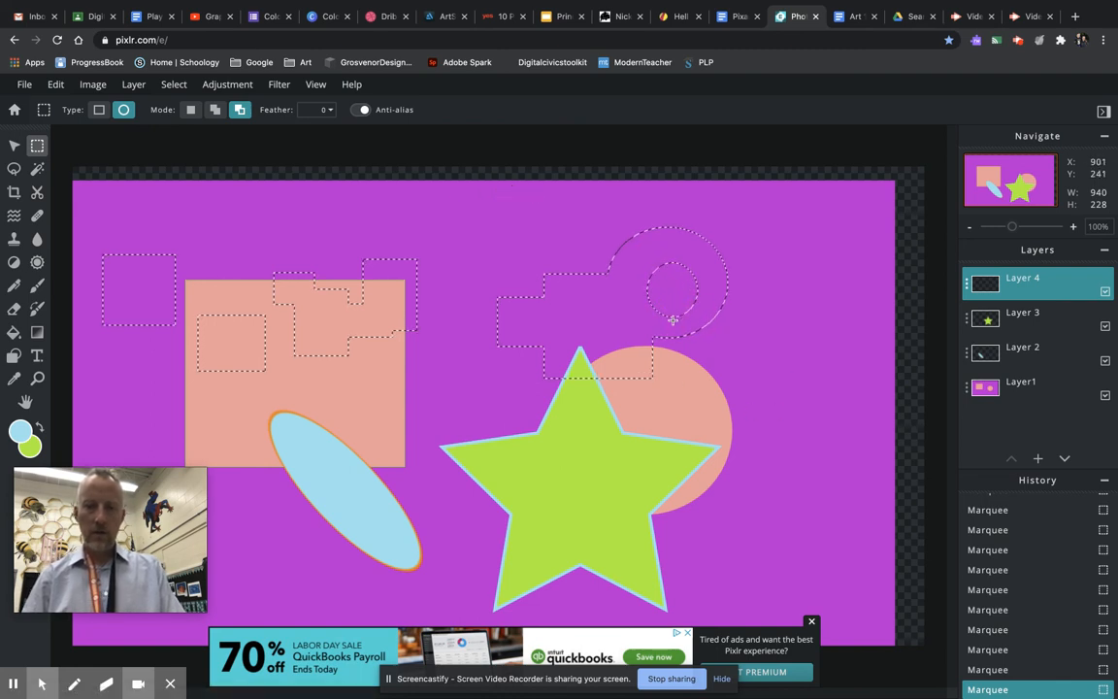
{"action": "left_click_drag", "start_coordinate": [336, 213], "coordinate": [404, 289]}
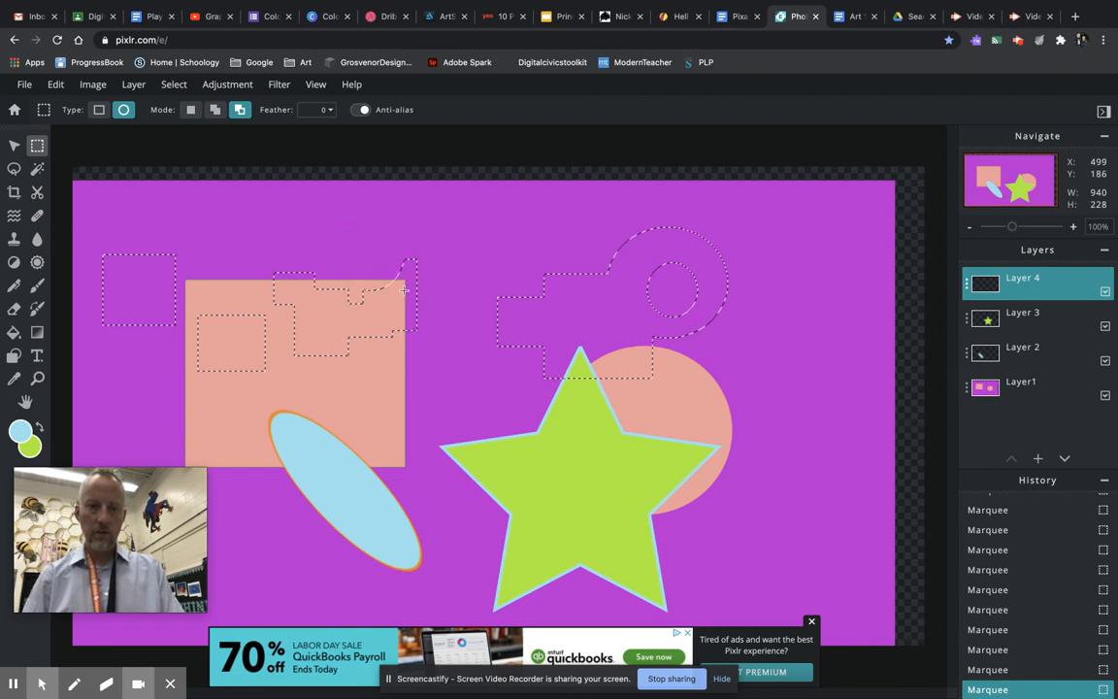
{"action": "left_click_drag", "start_coordinate": [433, 388], "coordinate": [327, 312]}
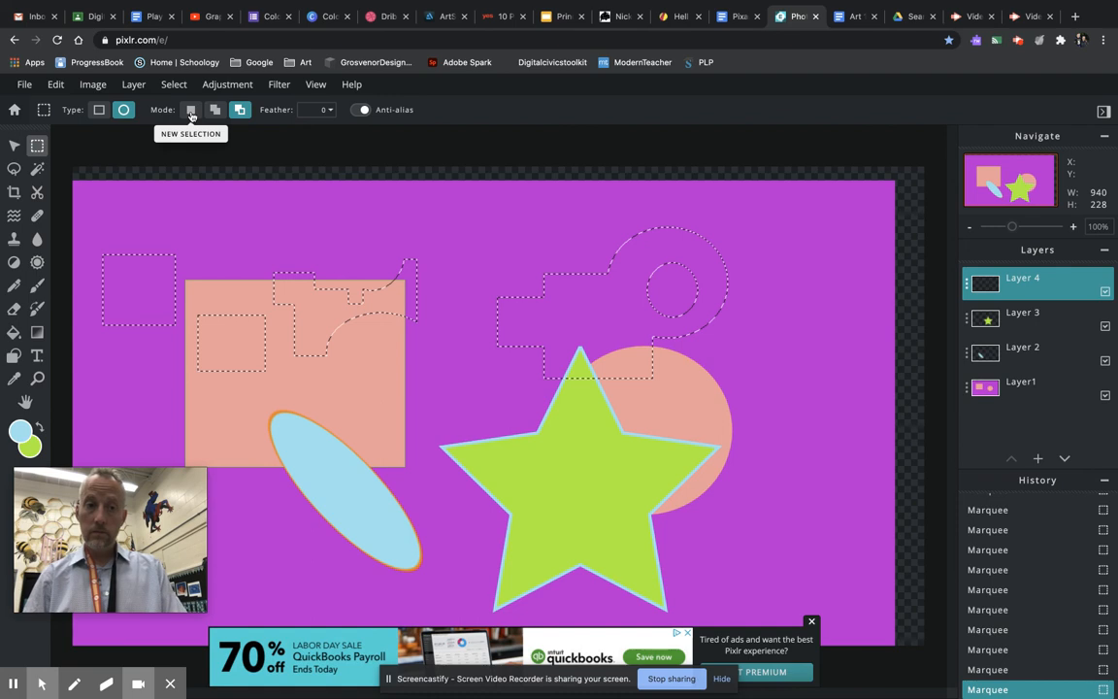
{"action": "left_click", "coordinate": [239, 113]}
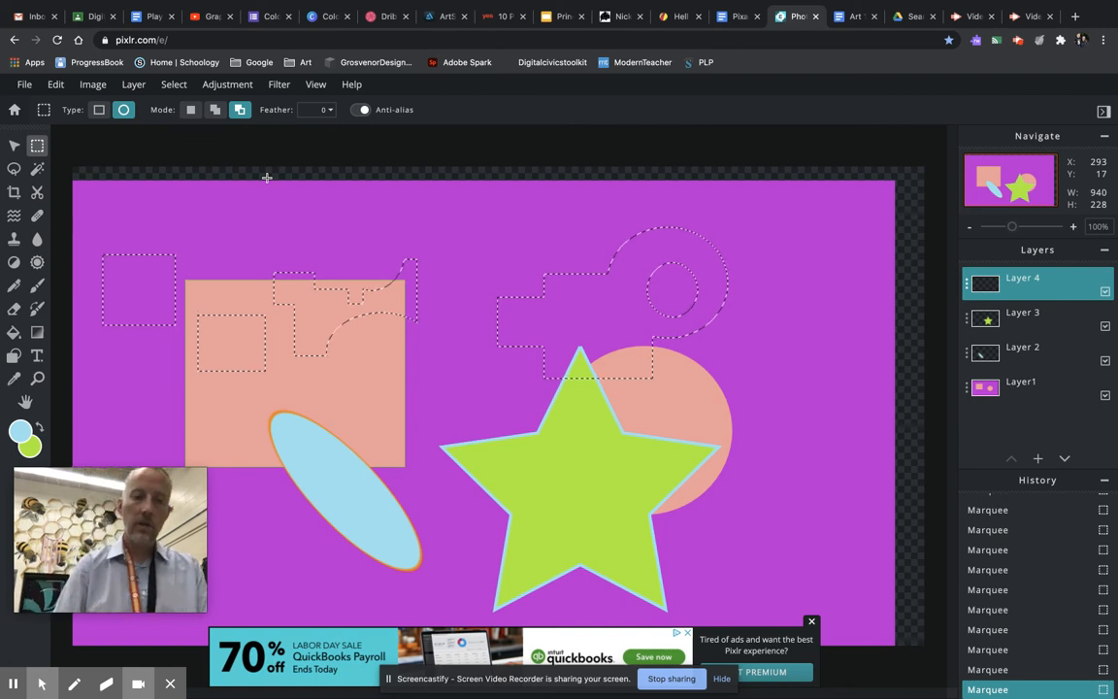
Set the foreground color to a saturated dark blue and fill the selected areas with it on Layer 4
{"action": "left_click", "coordinate": [14, 332]}
{"action": "left_click", "coordinate": [19, 430]}
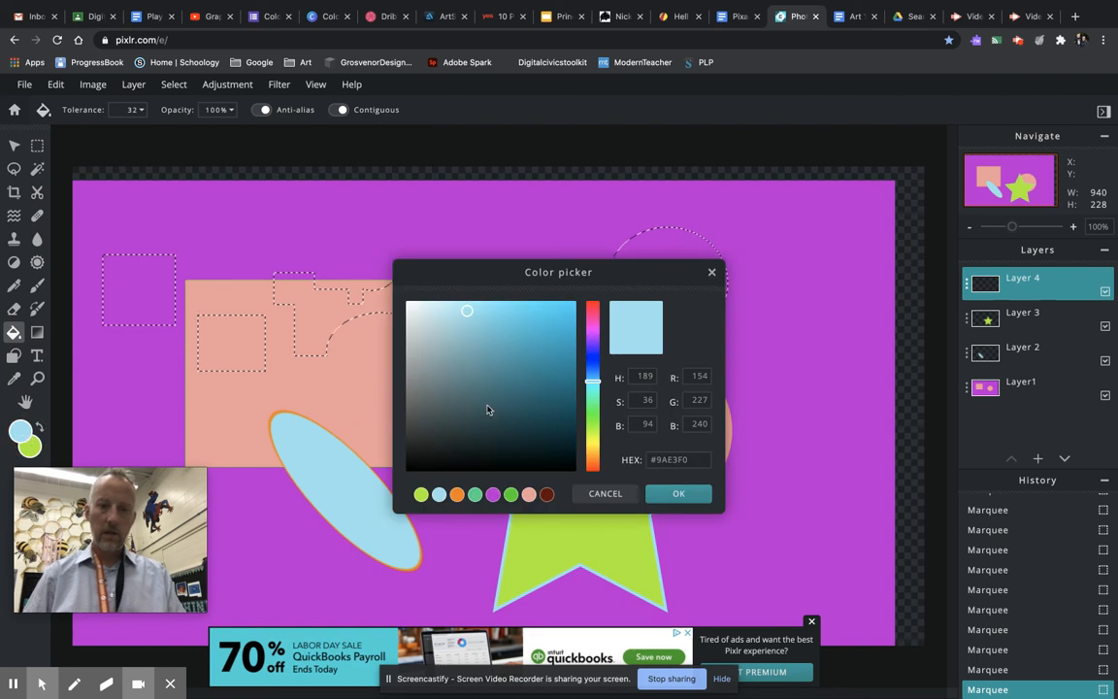
{"action": "left_click", "coordinate": [594, 359]}
{"action": "left_click_drag", "start_coordinate": [546, 337], "coordinate": [576, 323]}
{"action": "left_click", "coordinate": [679, 493]}
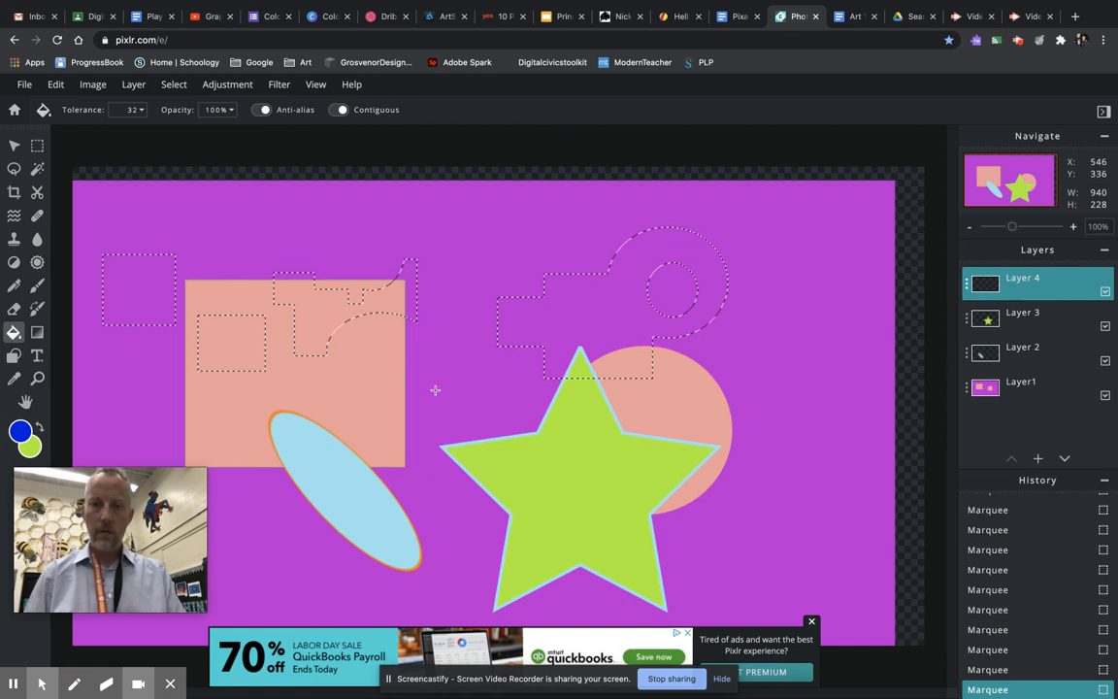
{"action": "left_click", "coordinate": [318, 324]}
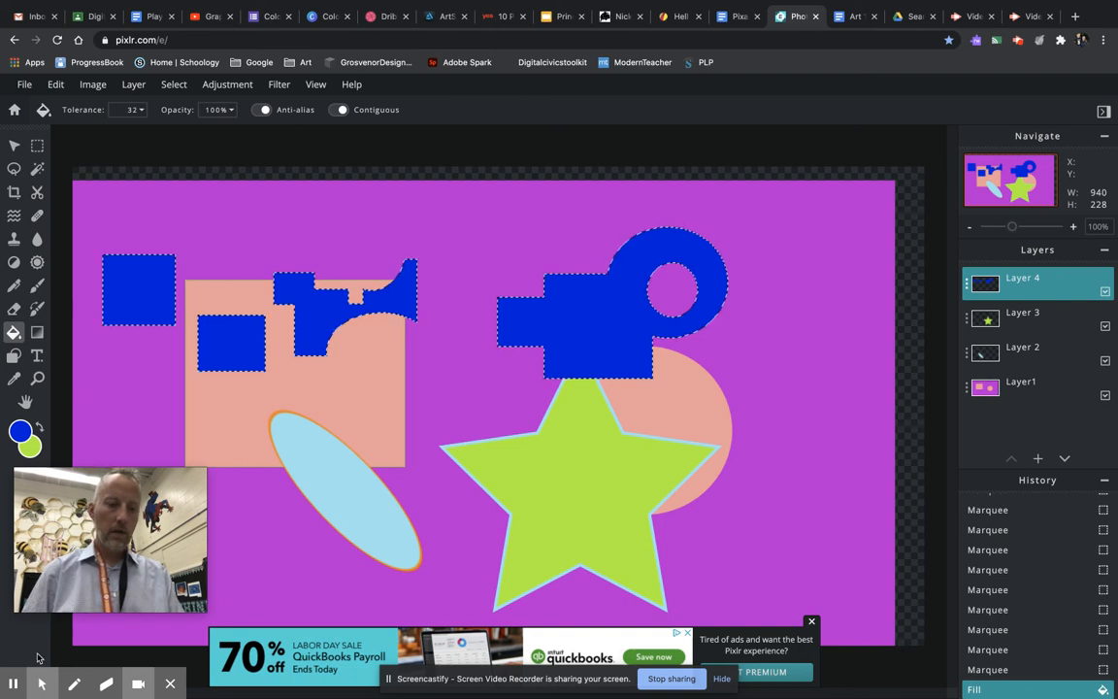
{"action": "mouse_move", "coordinate": [2, 675]}
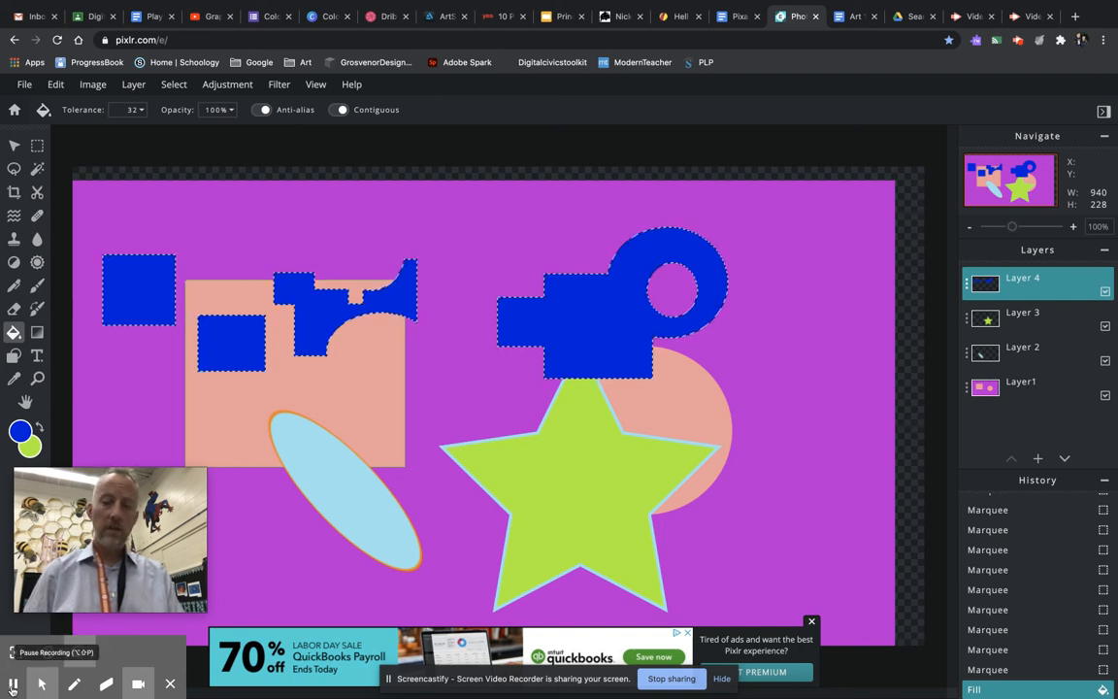